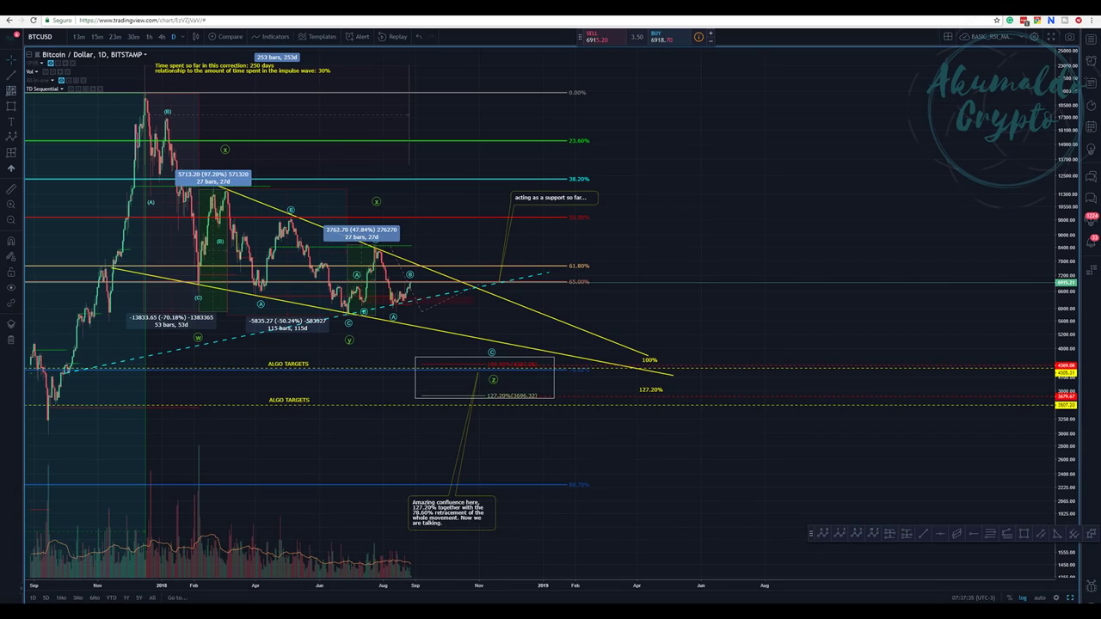
Adjust the date range measurement of the correction to span 16 Dec '17 to 26 Aug '18, about 254 bars
scroll(830, 137, "down", 2)
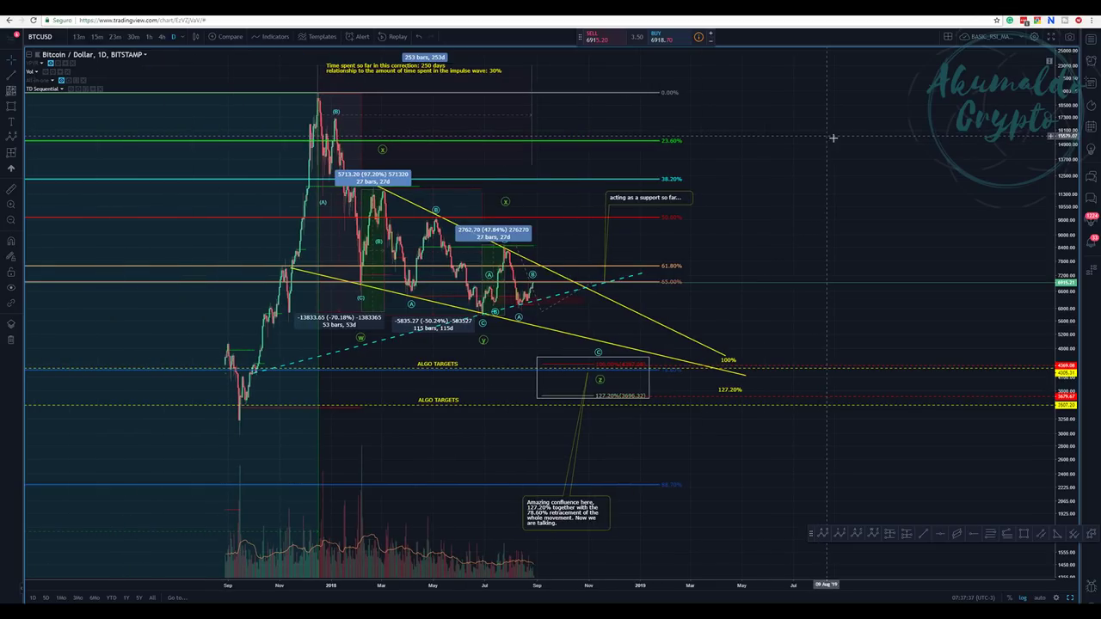
left_click_drag(1066, 86, 1066, 125)
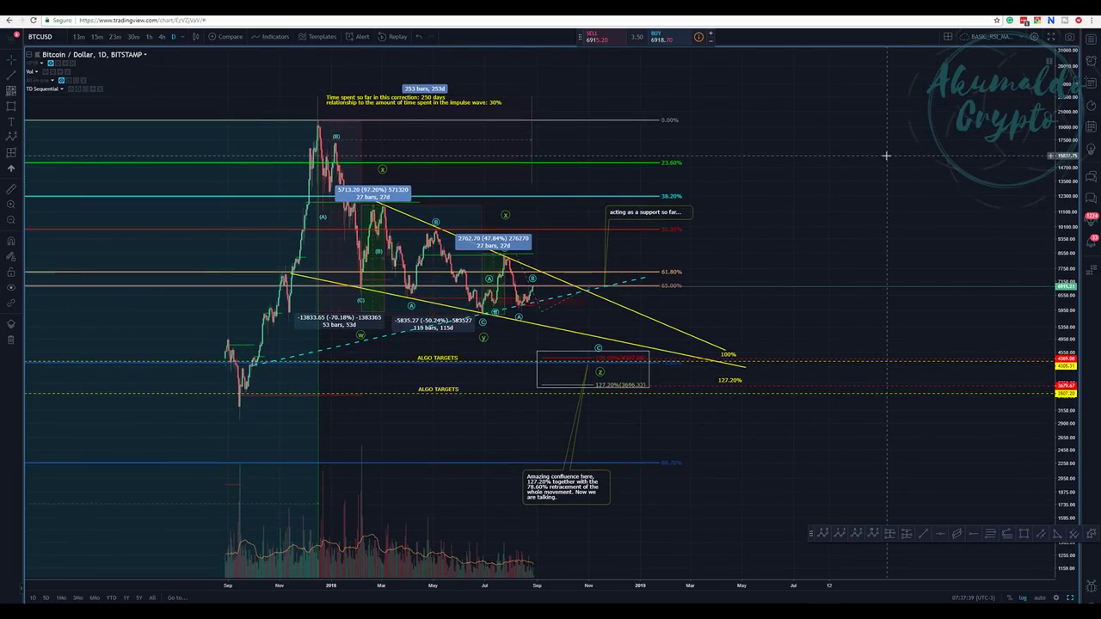
scroll(887, 157, "up", 2)
left_click_drag(766, 167, 881, 171)
scroll(870, 167, "down", 2)
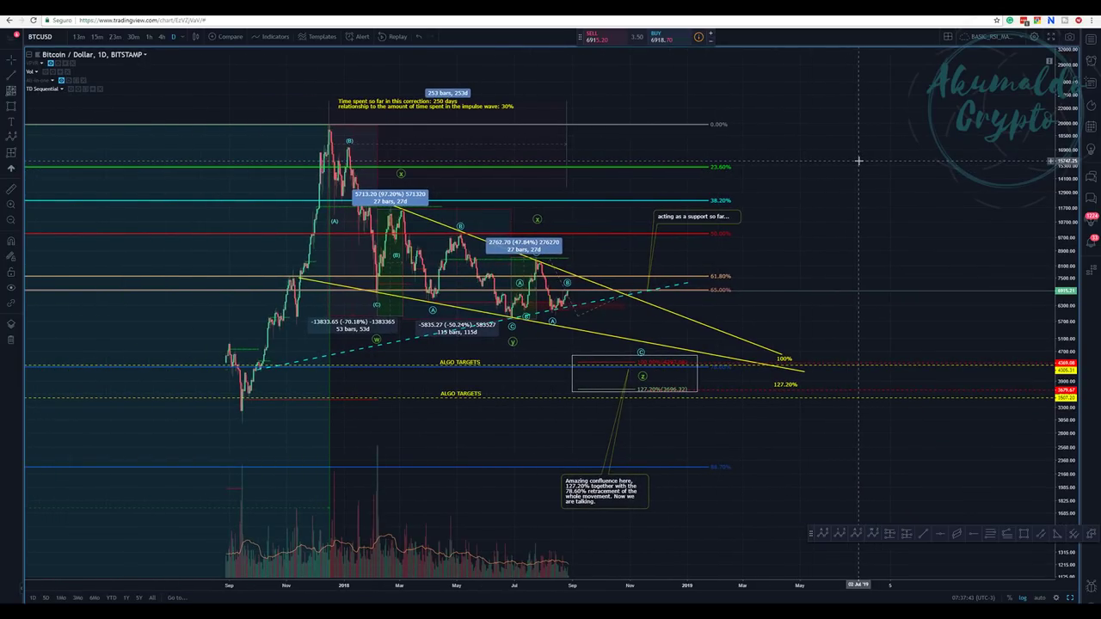
left_click_drag(848, 197, 761, 194)
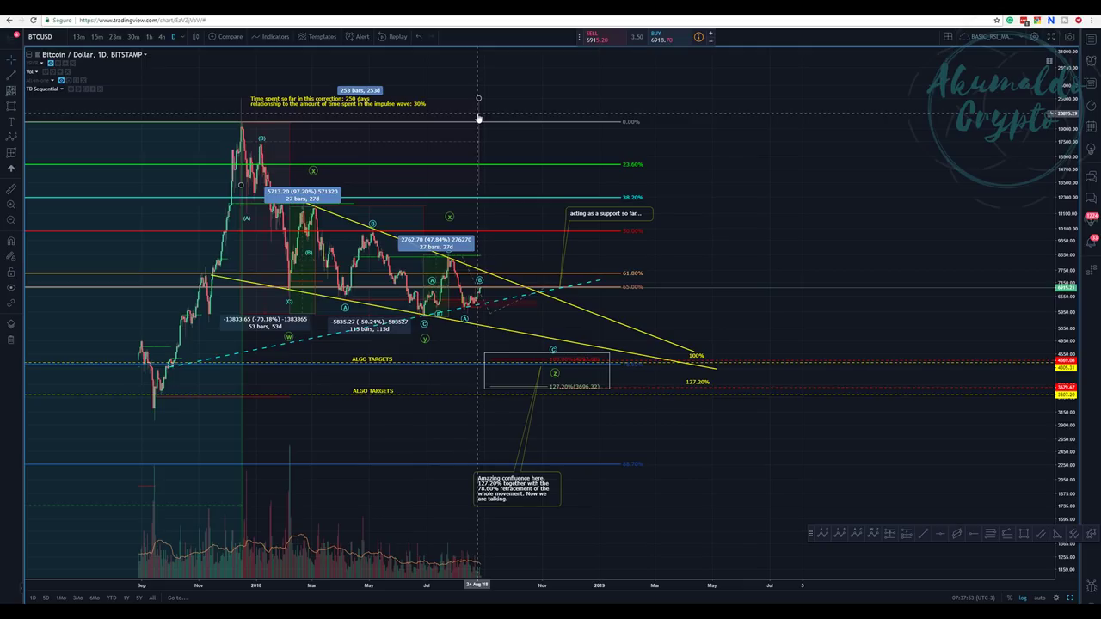
left_click_drag(478, 118, 481, 112)
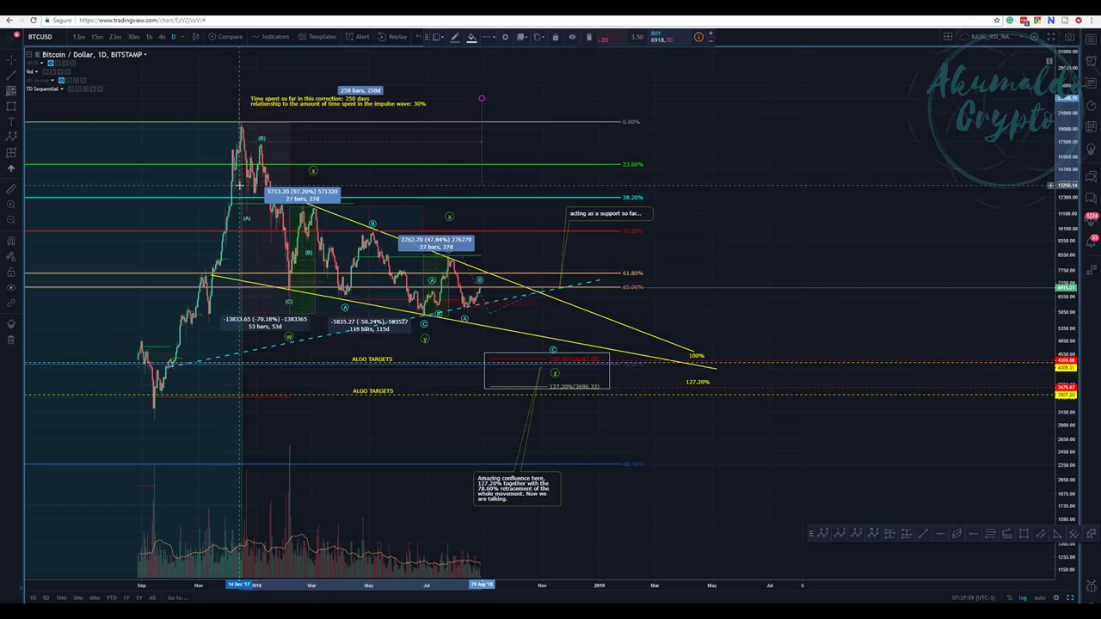
left_click_drag(243, 184, 240, 184)
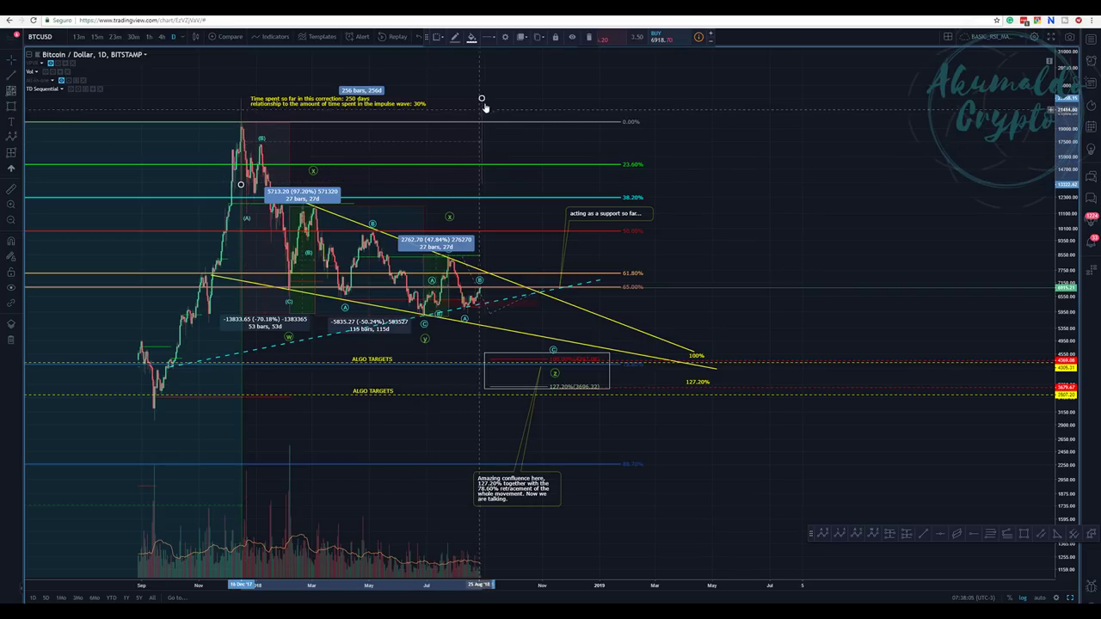
left_click_drag(481, 100, 479, 101)
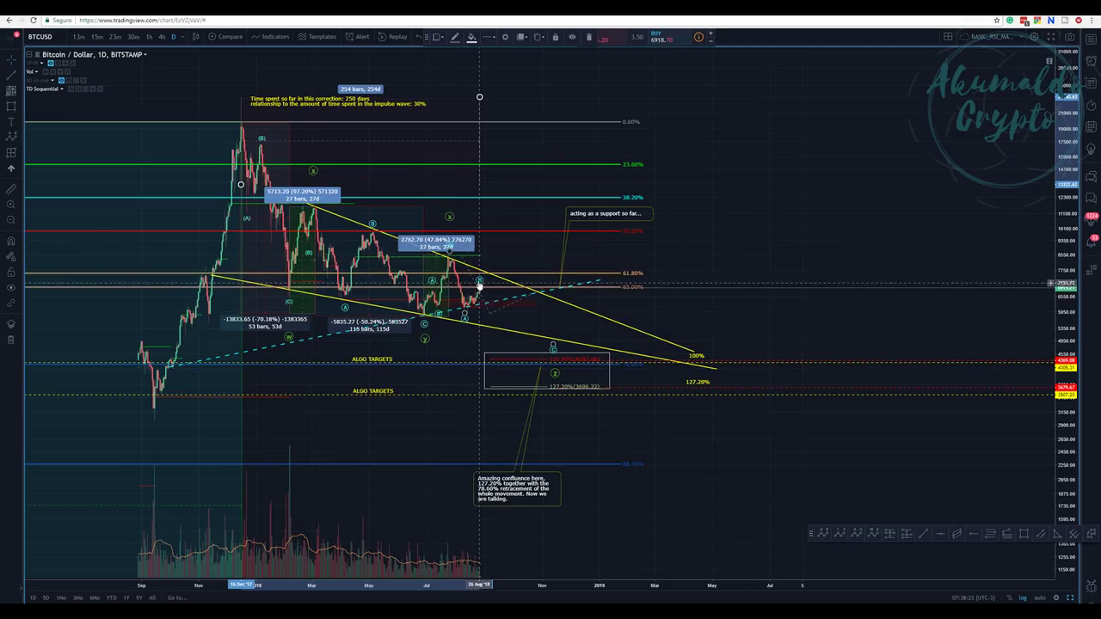
Try placing the latest wave B point of the ABC pattern on 30 Aug '18 at about 7212
left_click_drag(479, 288, 483, 280)
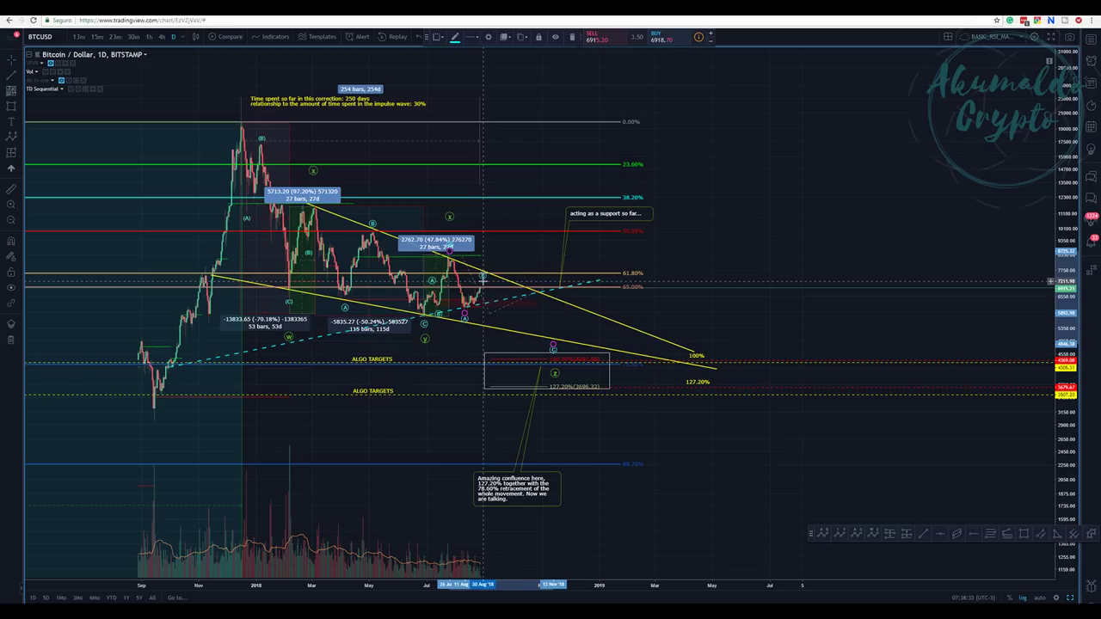
left_click(483, 280)
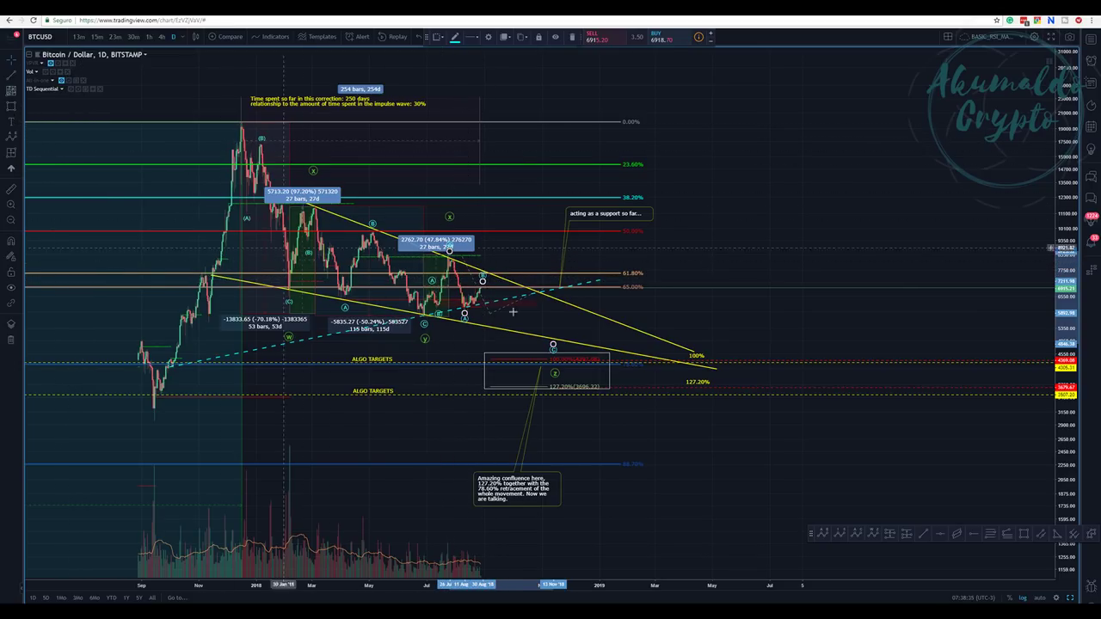
left_click(989, 531)
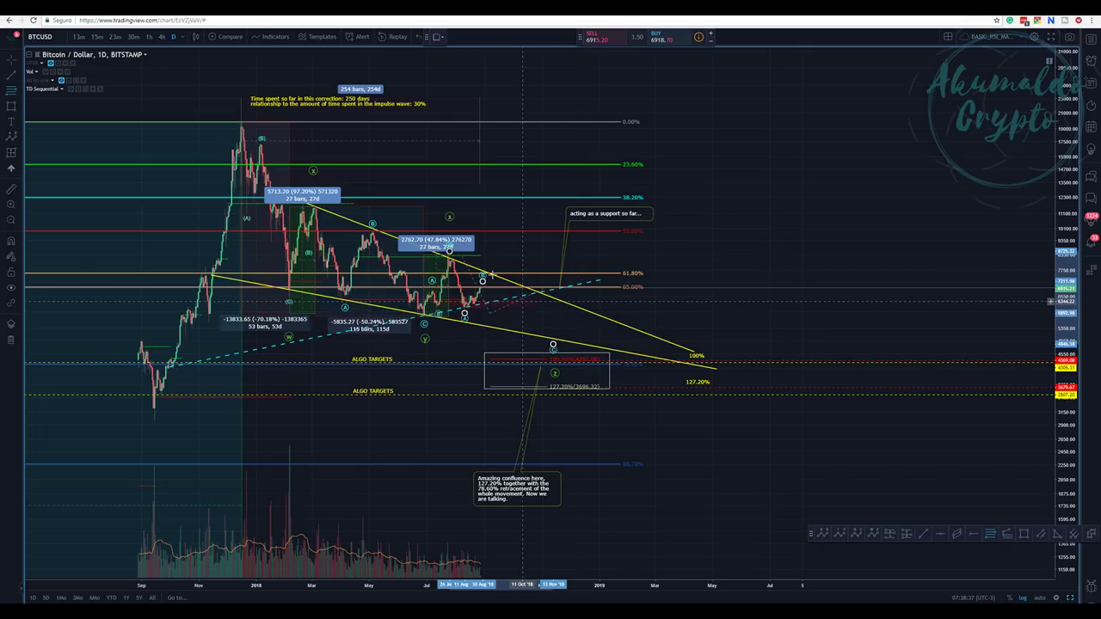
left_click(458, 256)
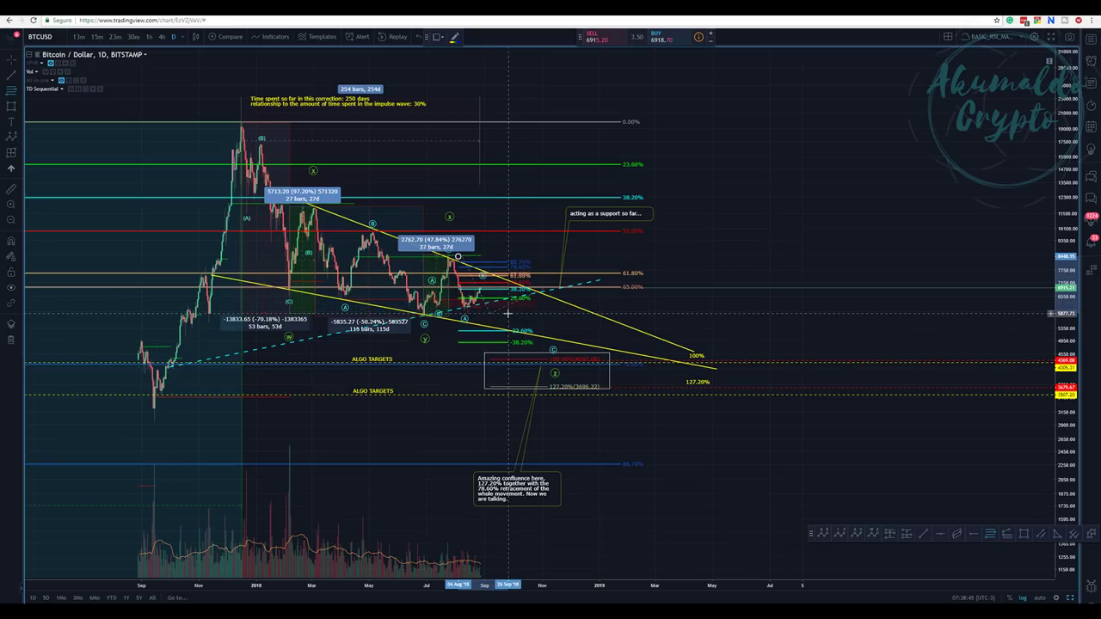
key("Escape")
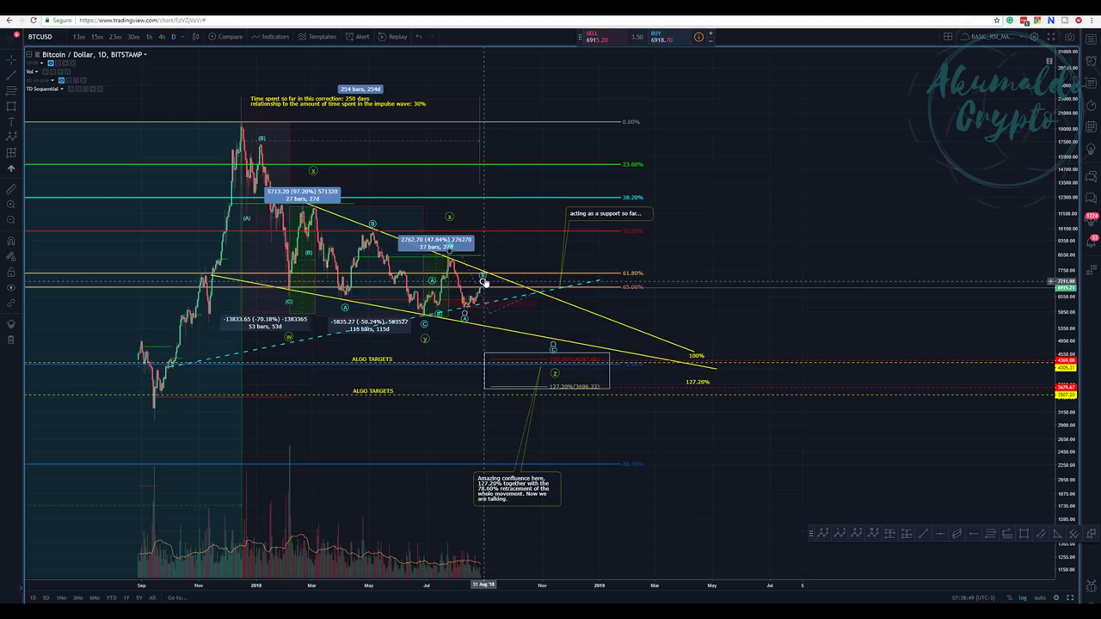
Reposition the latest wave B point of the ABC pattern to 28 Aug '18 at about 7173
left_click(483, 280)
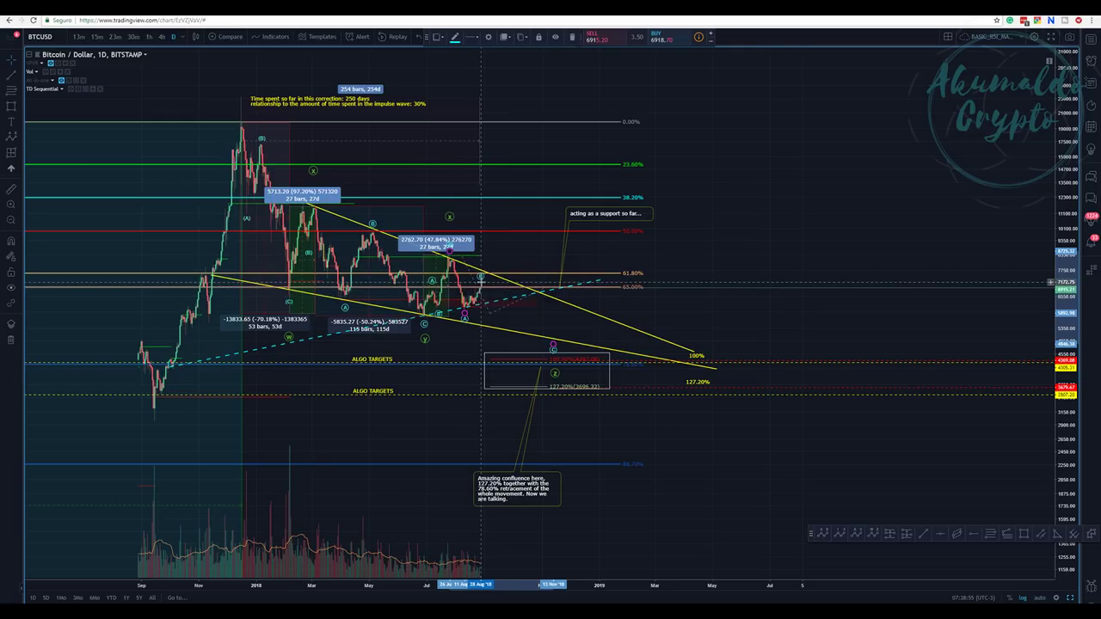
mouse_move(453, 266)
left_mouse_down()
mouse_move(475, 280)
mouse_move(480, 303)
left_mouse_up()
Shorten the red support zone rectangle so its right edge ends at 18 Oct '18
left_click(523, 306)
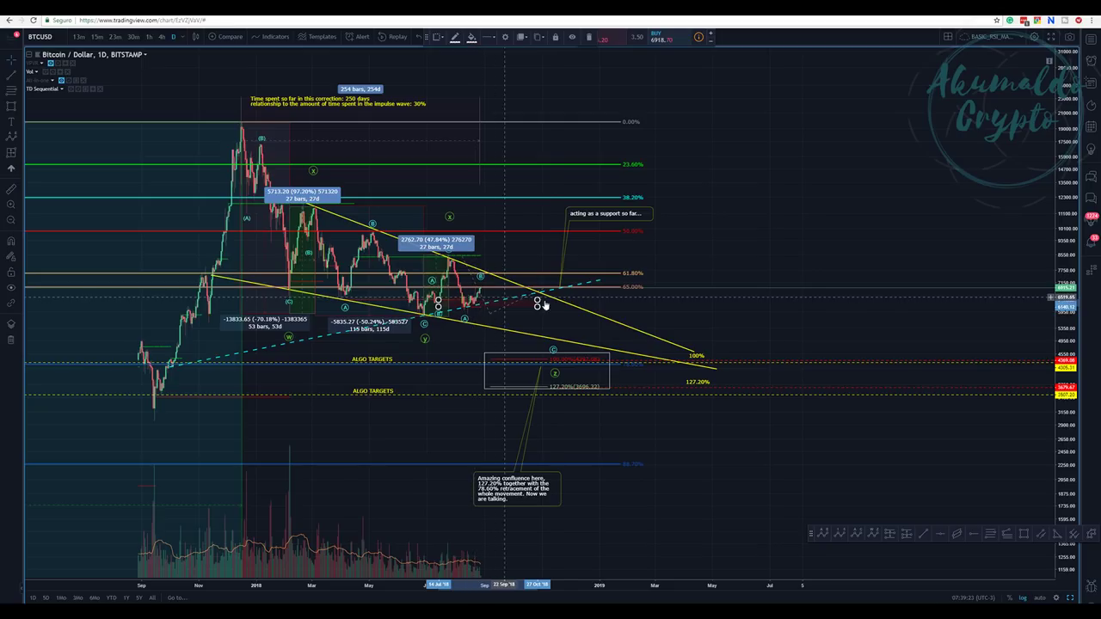
left_click_drag(535, 299, 528, 301)
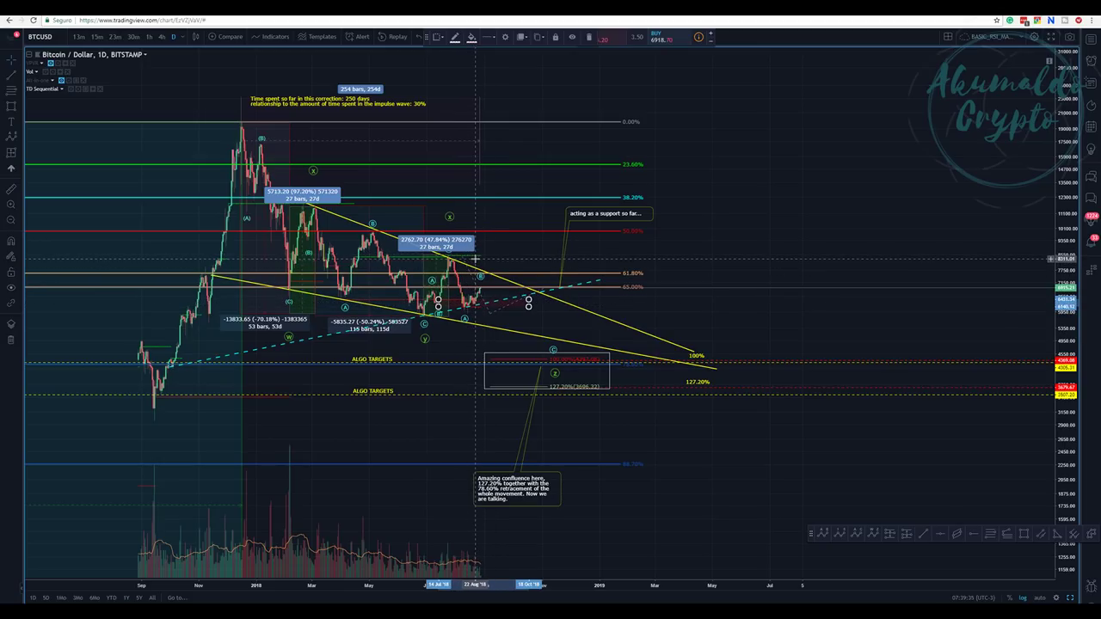
left_click(476, 259)
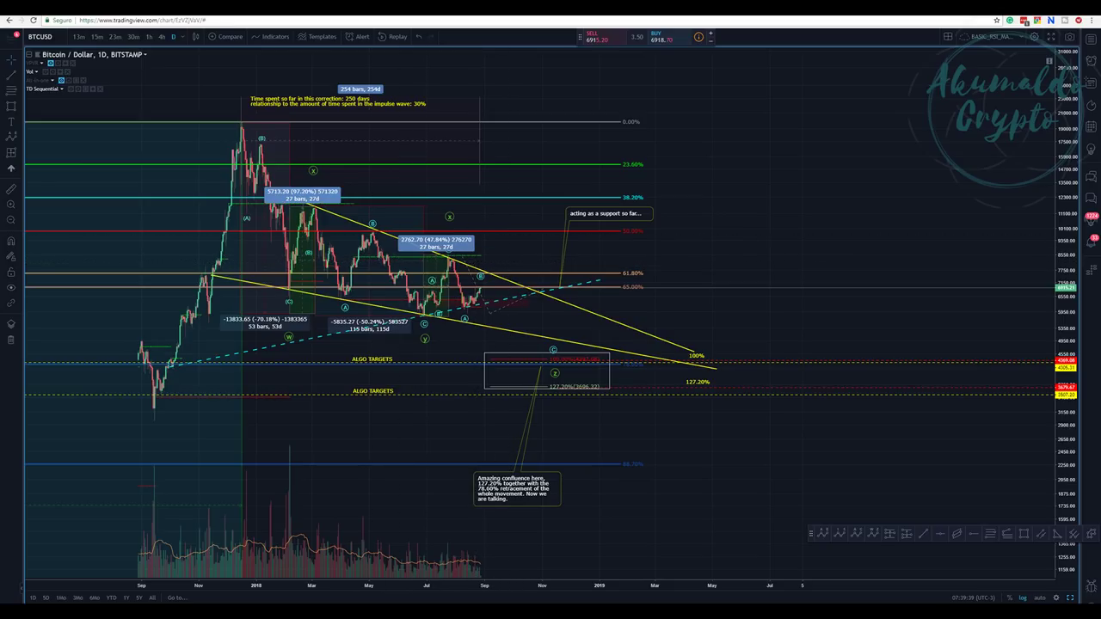
Move the wave A point of the latest ABC pattern to 13 Aug '18 at about 5846, beneath the August low
left_click(15, 207)
left_click_drag(388, 194, 554, 354)
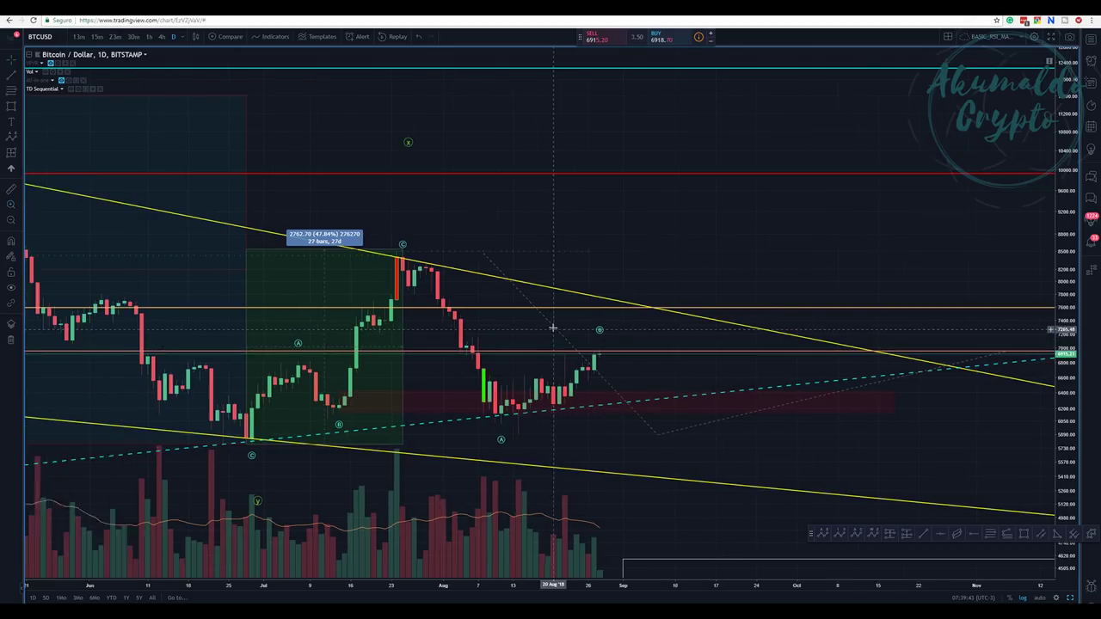
scroll(552, 327, "down", 5)
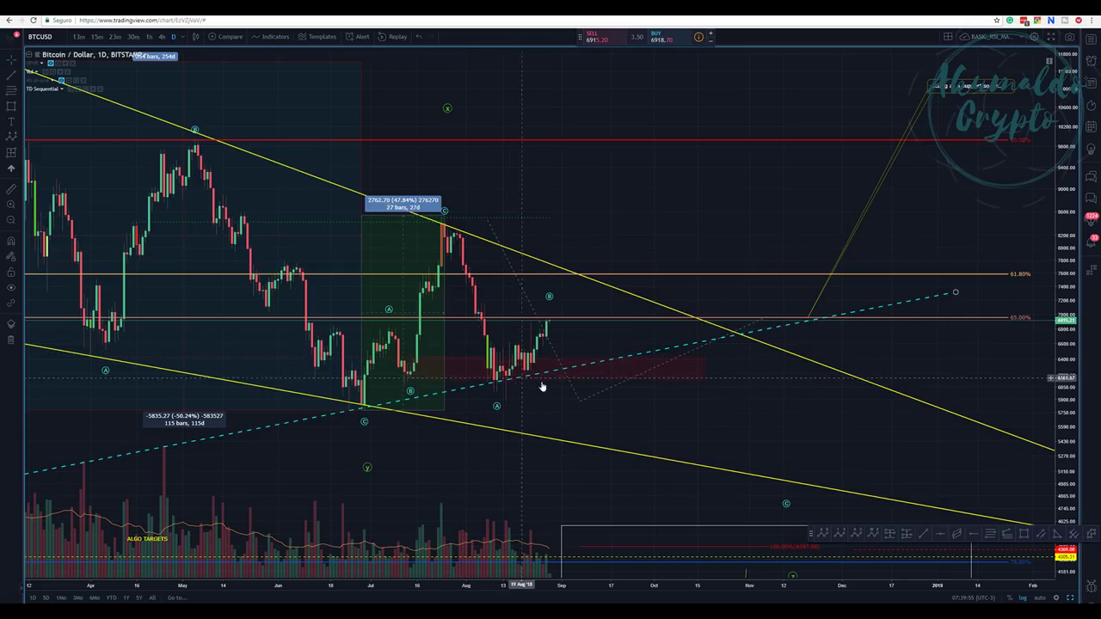
left_click(705, 362)
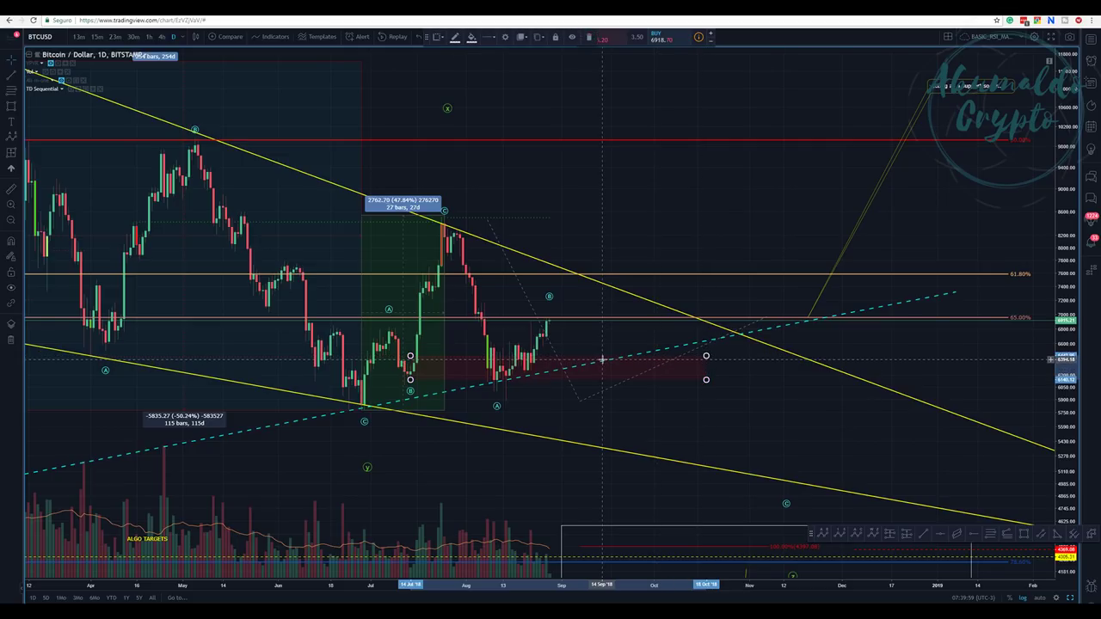
left_click(557, 372)
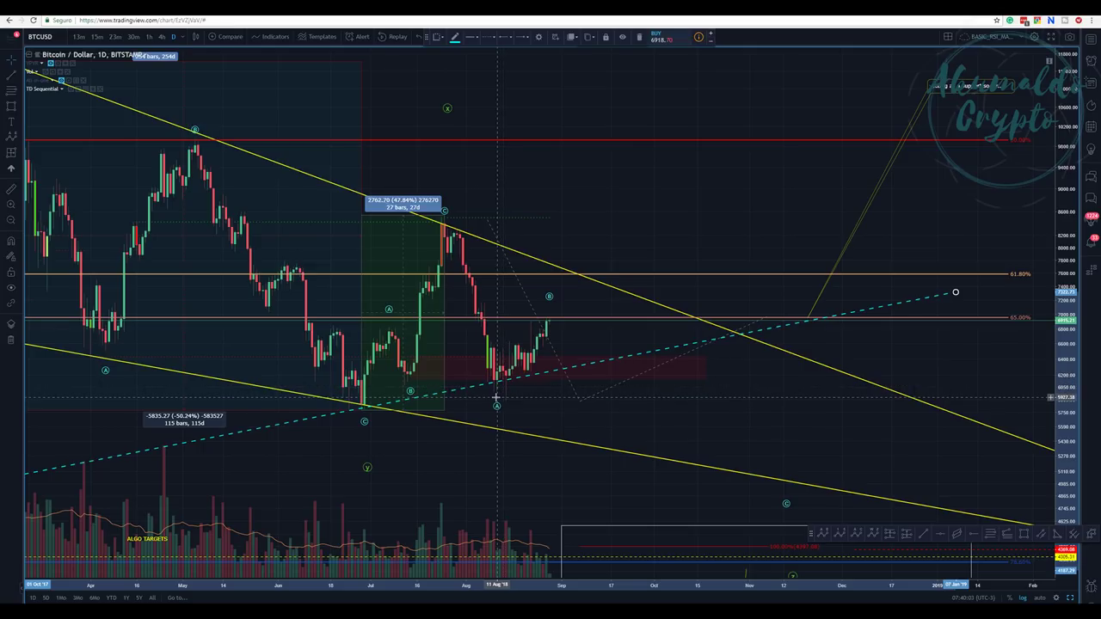
left_click(499, 402)
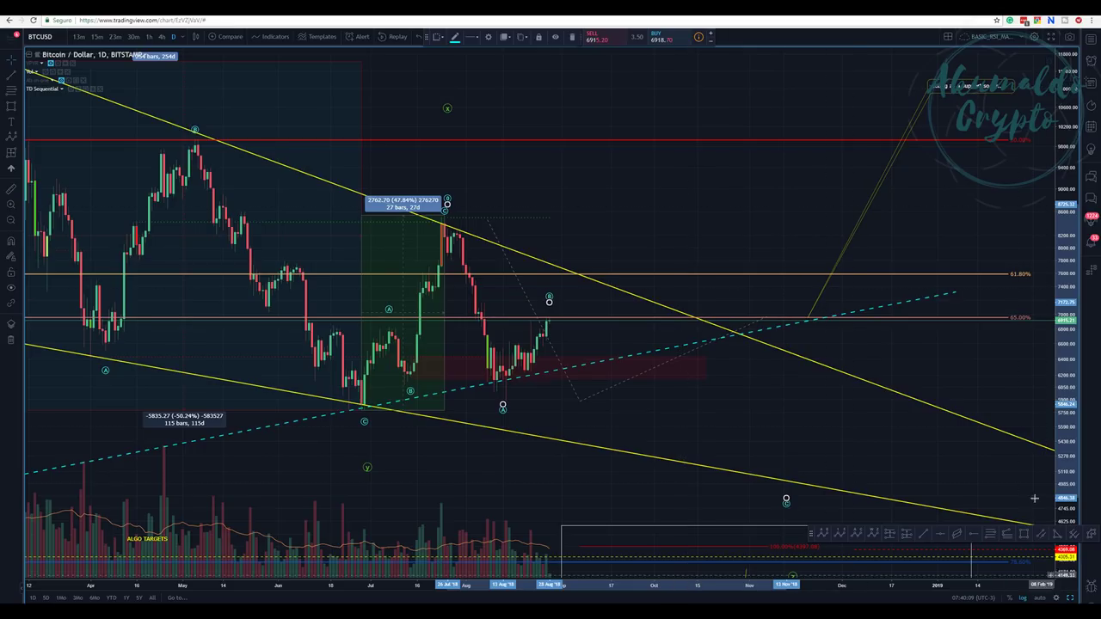
scroll(970, 371, "down", 3)
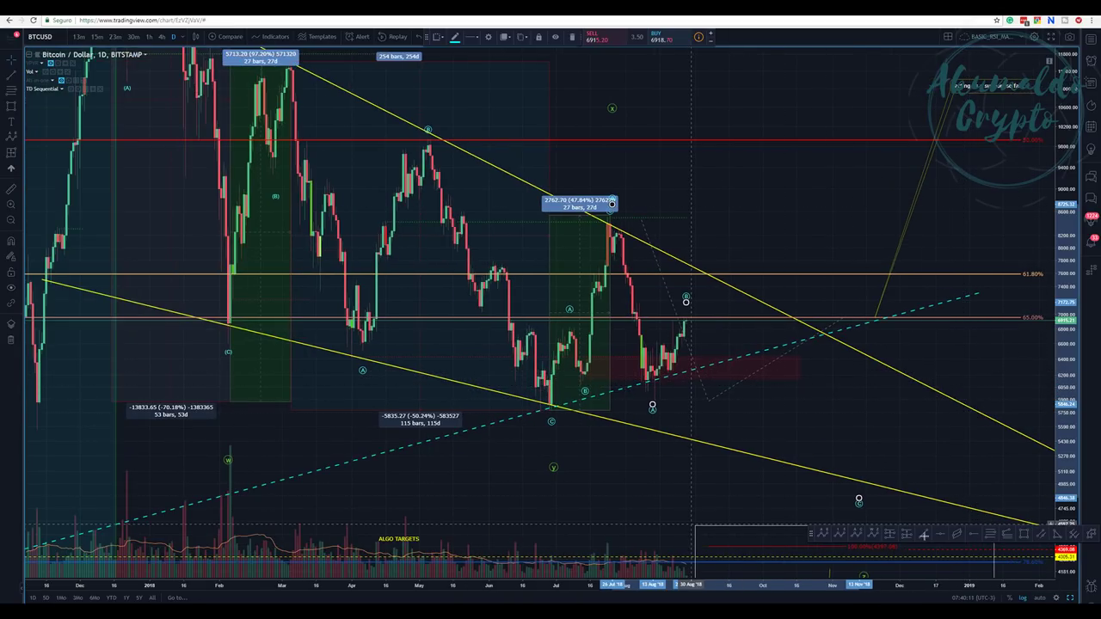
left_click(1066, 38)
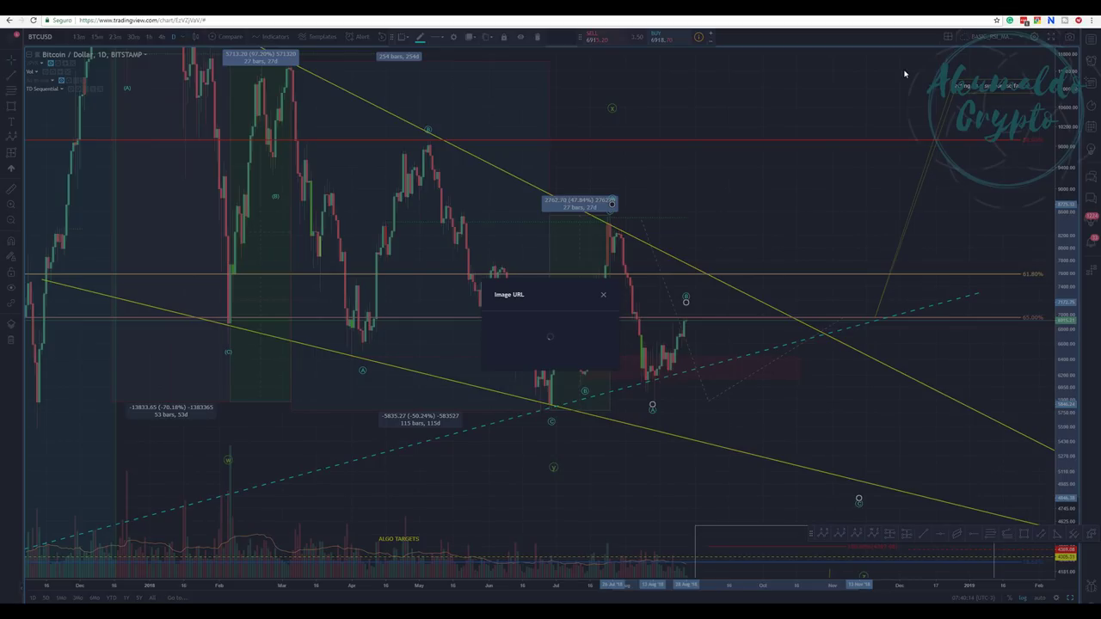
left_click(602, 295)
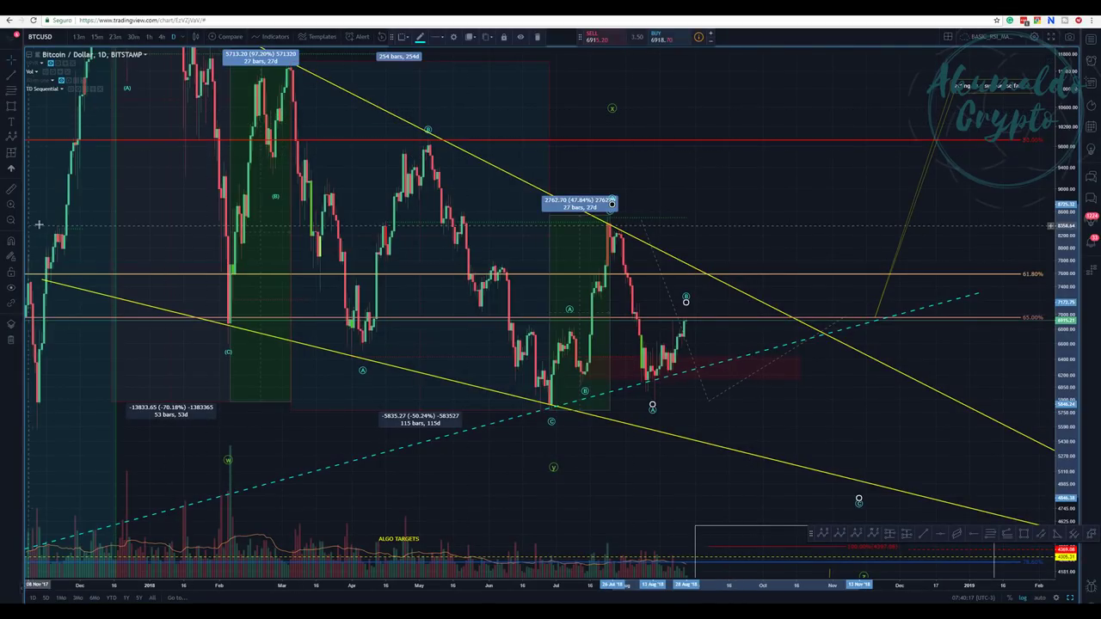
scroll(409, 136, "down", 10)
key("alt+s")
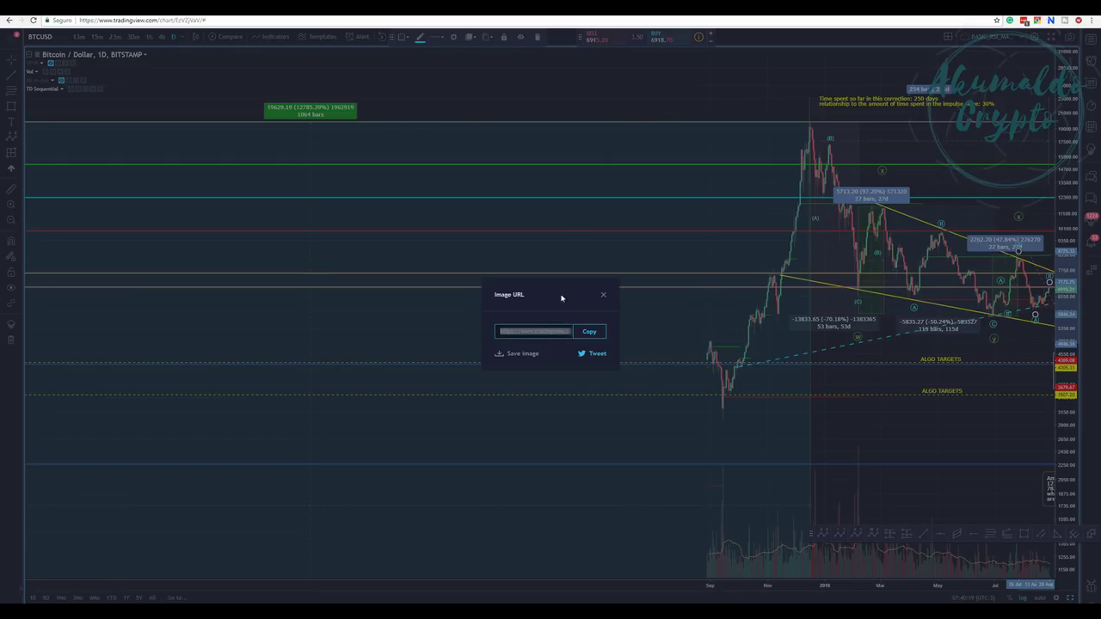
left_click(603, 295)
Examine the full daily correction from the December 2017 top to the 100%–127.20% target box
scroll(771, 91, "down", 3)
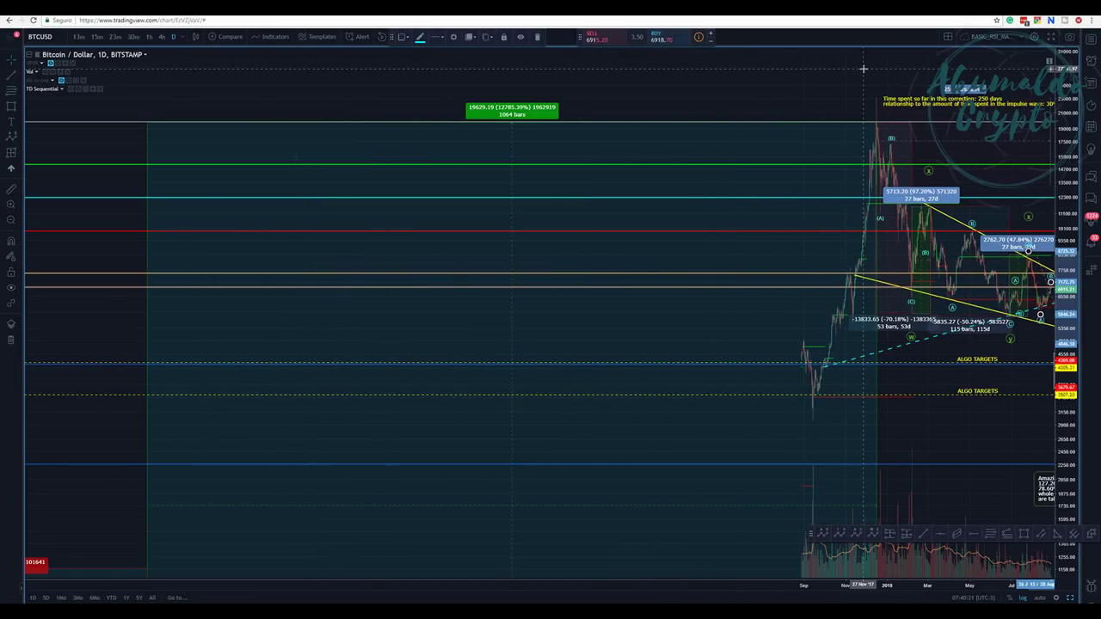
mouse_move(862, 68)
left_mouse_down()
mouse_move(531, 92)
mouse_move(430, 138)
mouse_move(418, 167)
left_mouse_up()
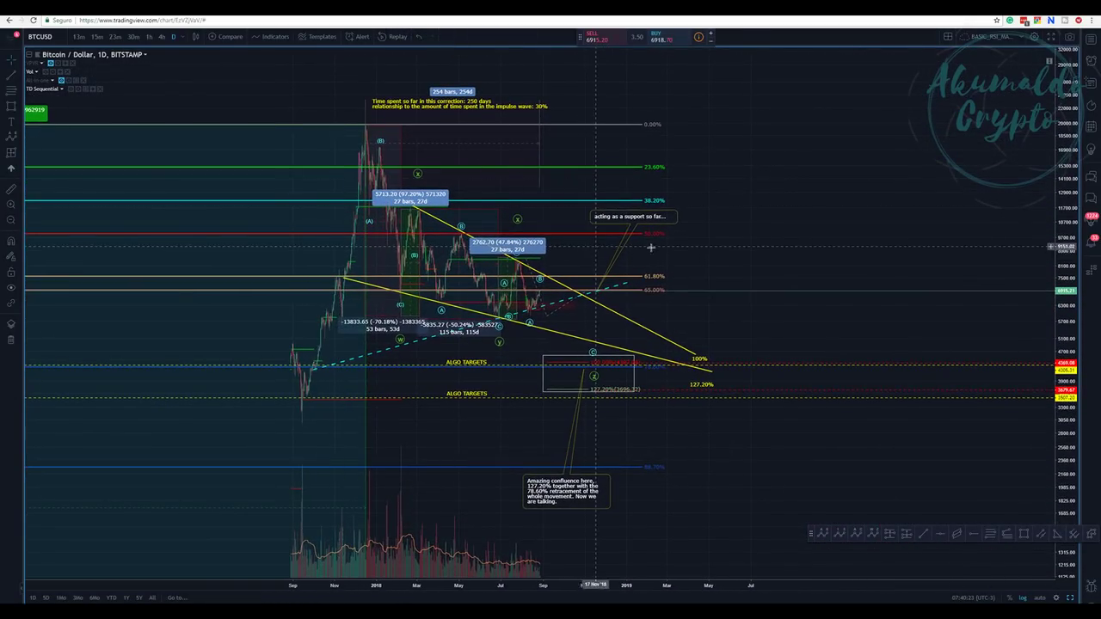
scroll(651, 248, "up", 5)
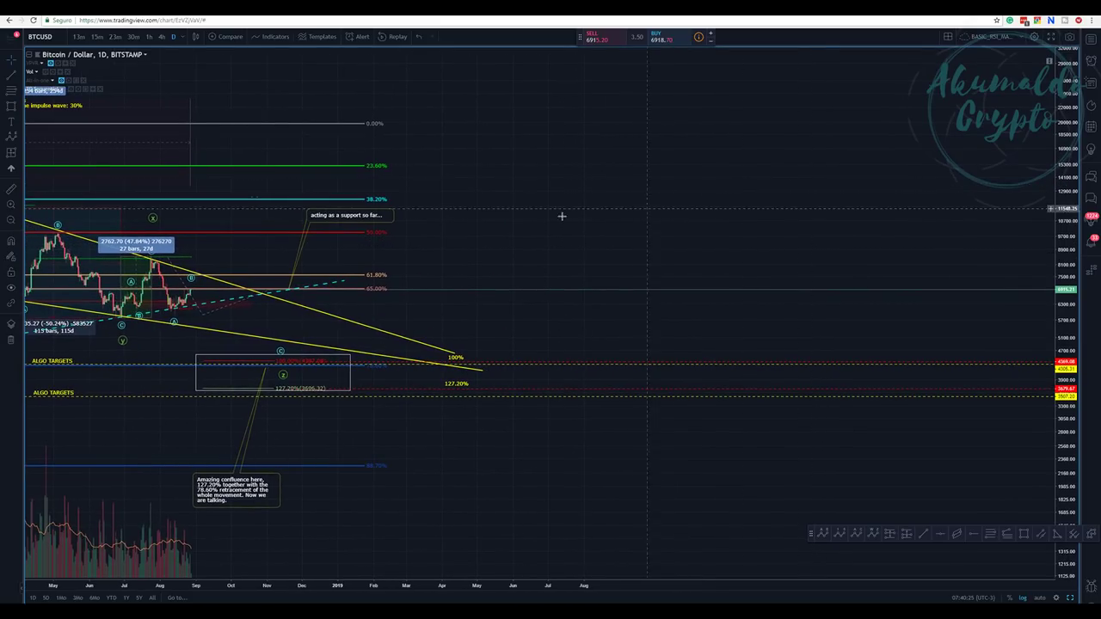
scroll(562, 216, "left", 10)
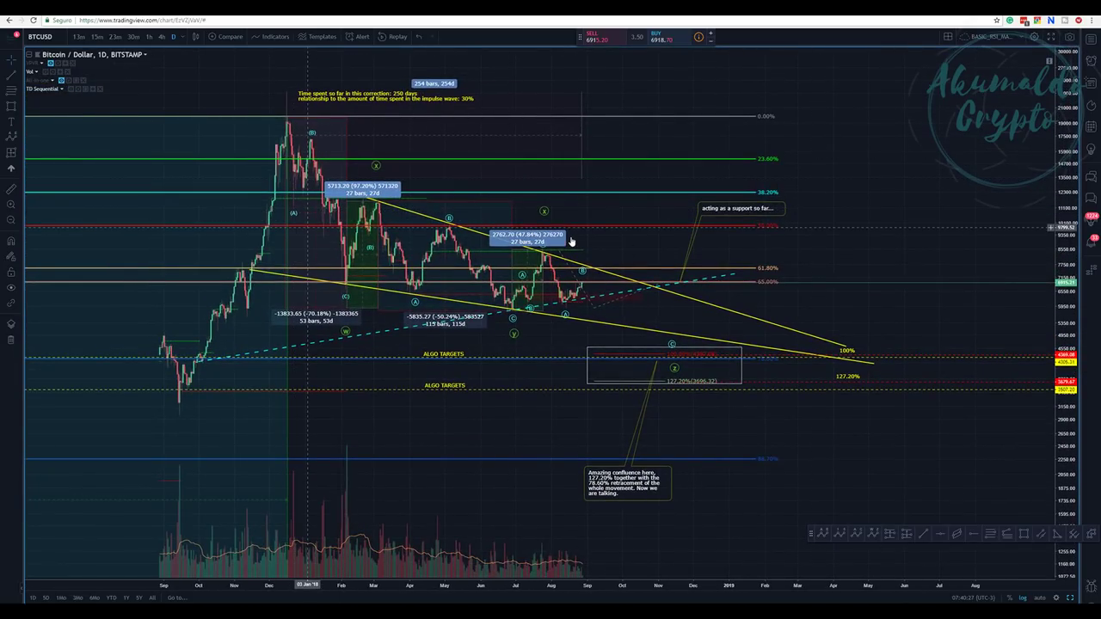
scroll(570, 237, "right", 3)
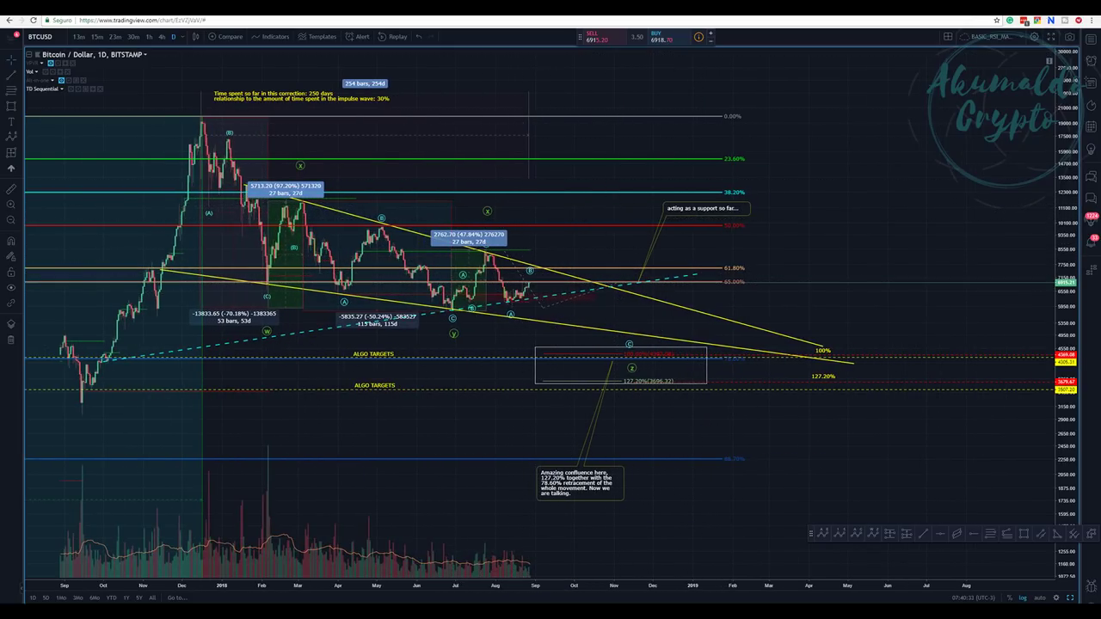
Switch to the hourly BTCUSD chart and shift the yellow "resistance, got stopped here" note right to about 8 Sep '18, slightly lower
key("ctrl+Tab")
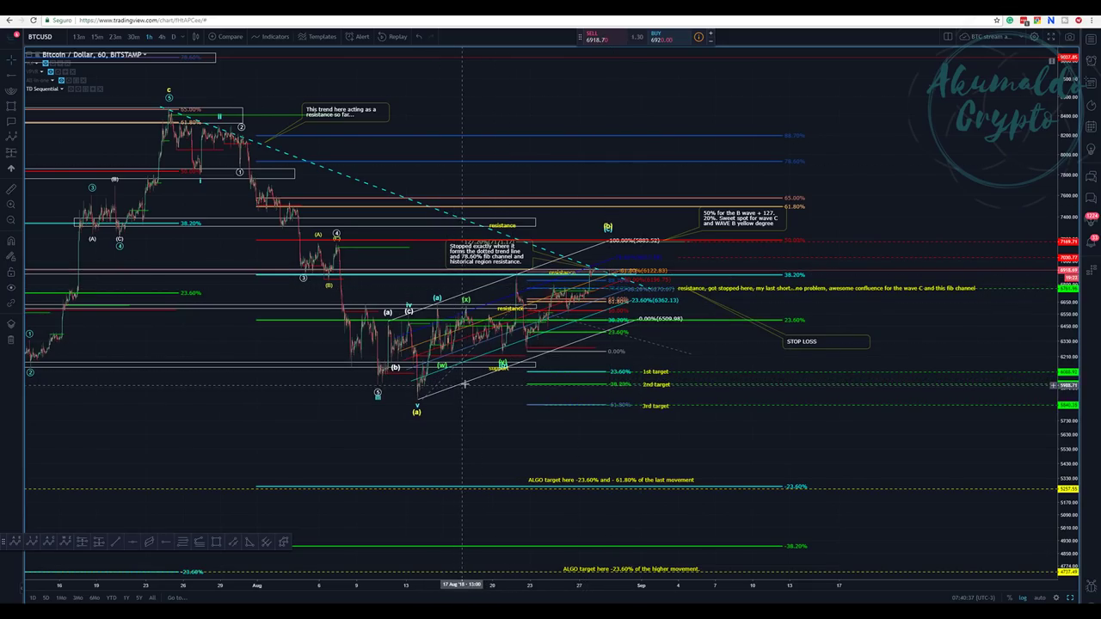
scroll(625, 374, "up", 1)
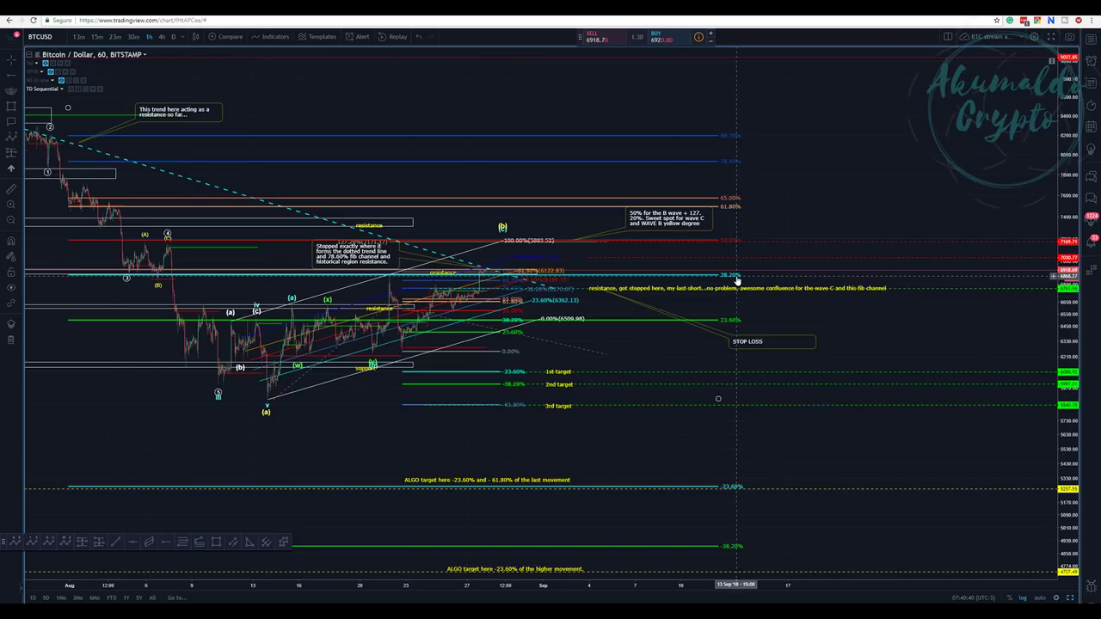
scroll(724, 276, "up", 1)
scroll(757, 272, "down", 1)
mouse_move(627, 284)
left_mouse_down()
mouse_move(475, 281)
mouse_move(511, 296)
mouse_move(558, 293)
left_mouse_up()
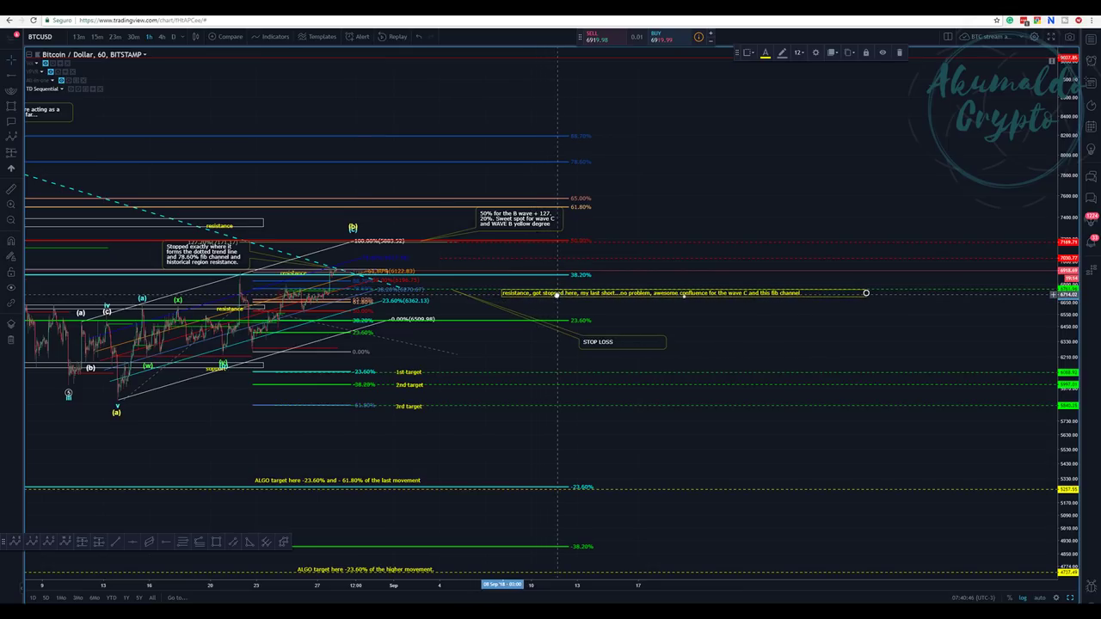
scroll(812, 190, "down", 2)
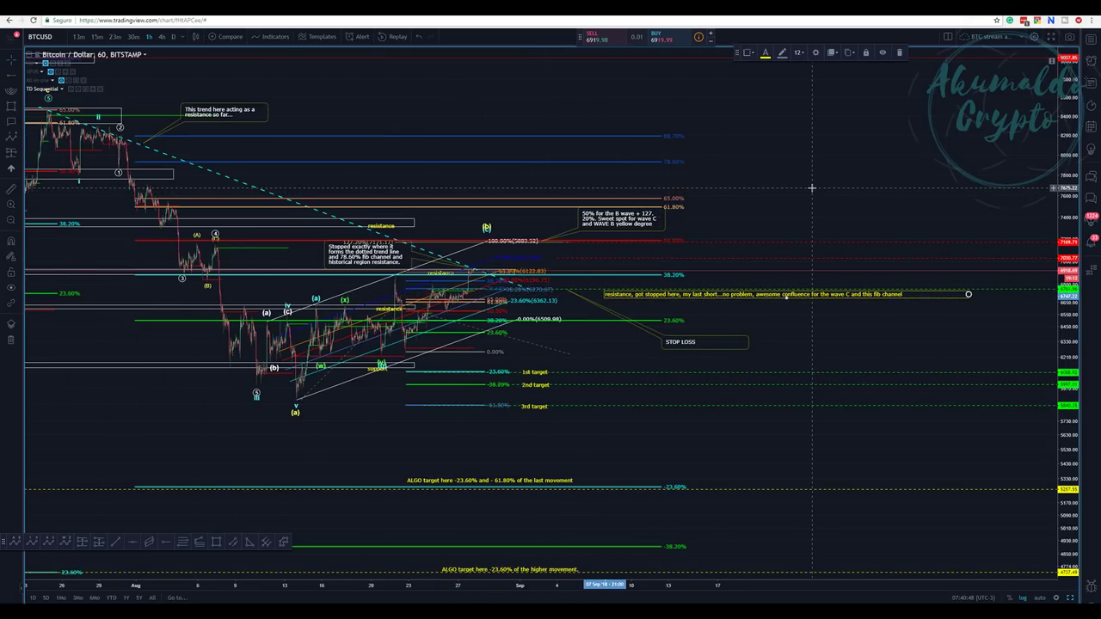
scroll(864, 324, "right", 3)
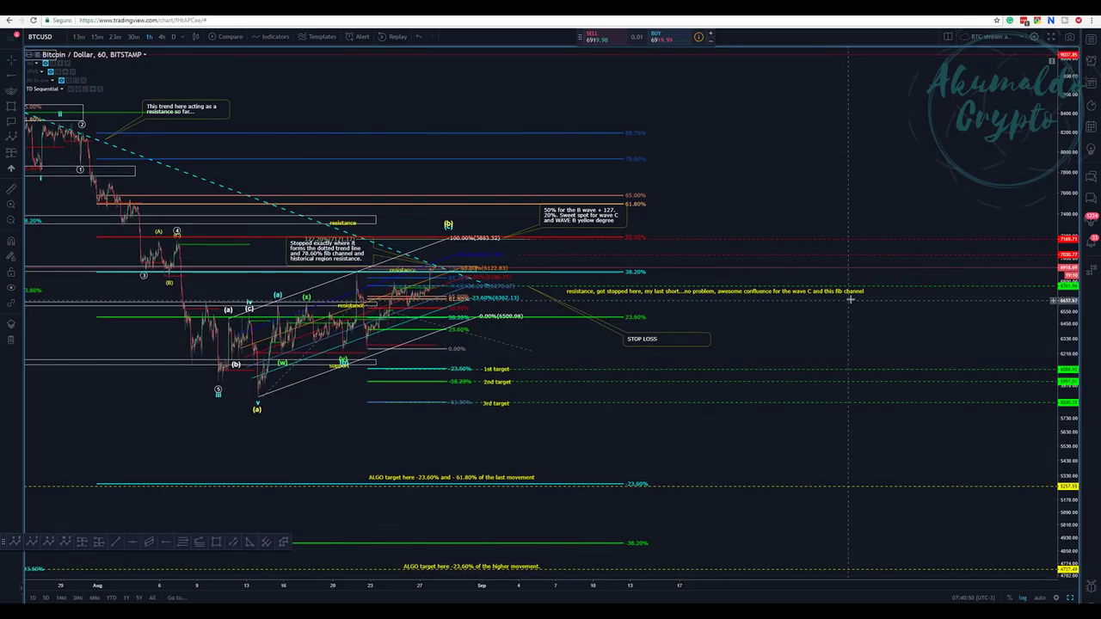
Remove the fib channel anchored at the 11 Aug '18 and mid-August low points
left_click(312, 293)
right_click(311, 293)
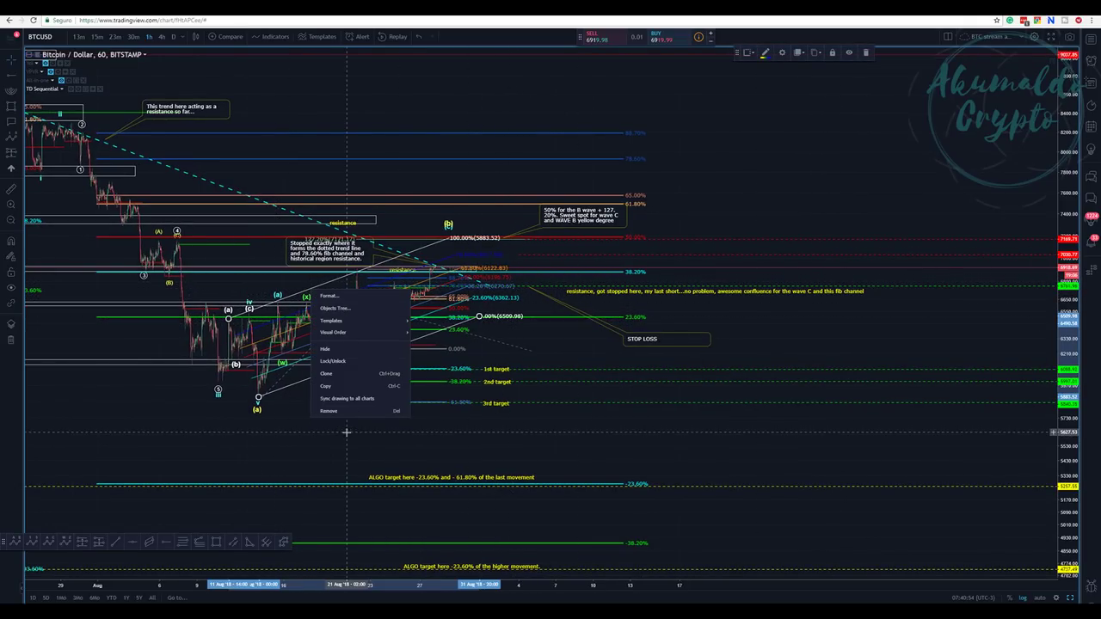
left_click(346, 412)
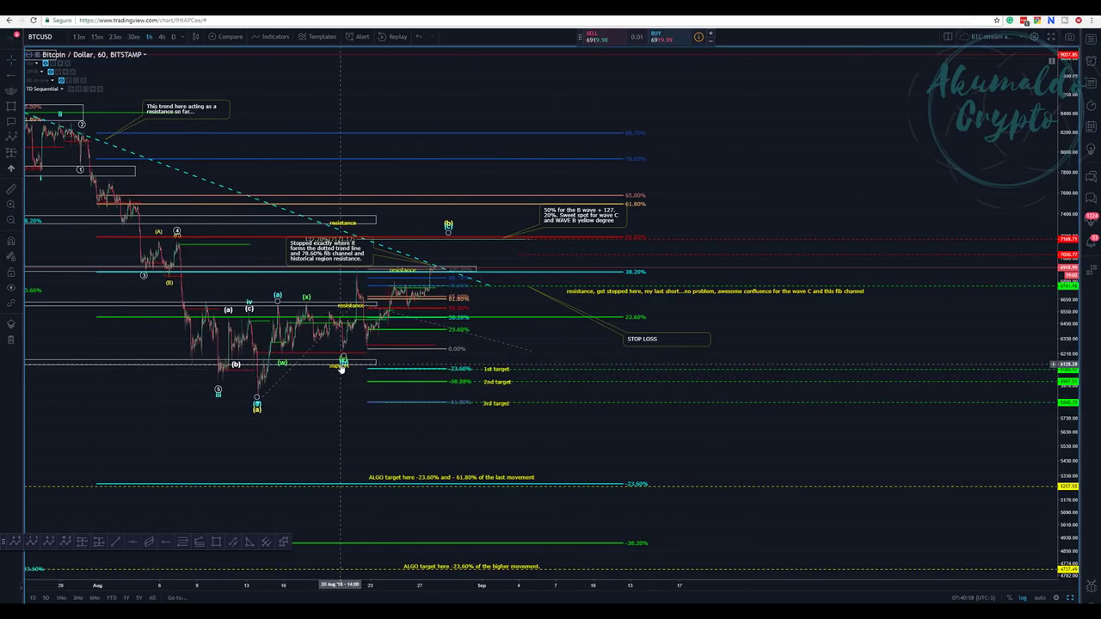
Shift the yellow "support" label back along the lower support zone to early August '18
left_click(341, 370)
left_click_drag(340, 370, 136, 362)
left_click(172, 363)
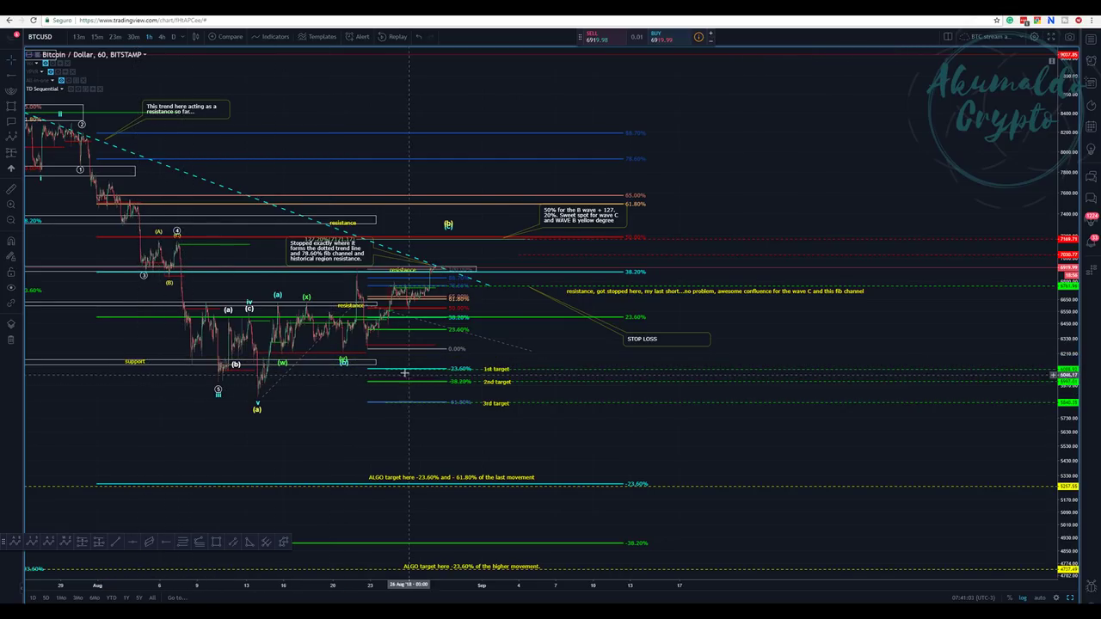
Raise the yellow (b) point slightly and move the "Stopped exactly where it forms the dotted trend line" callout above the dotted line, its tip at the 28 Aug '18 high
left_click(342, 367)
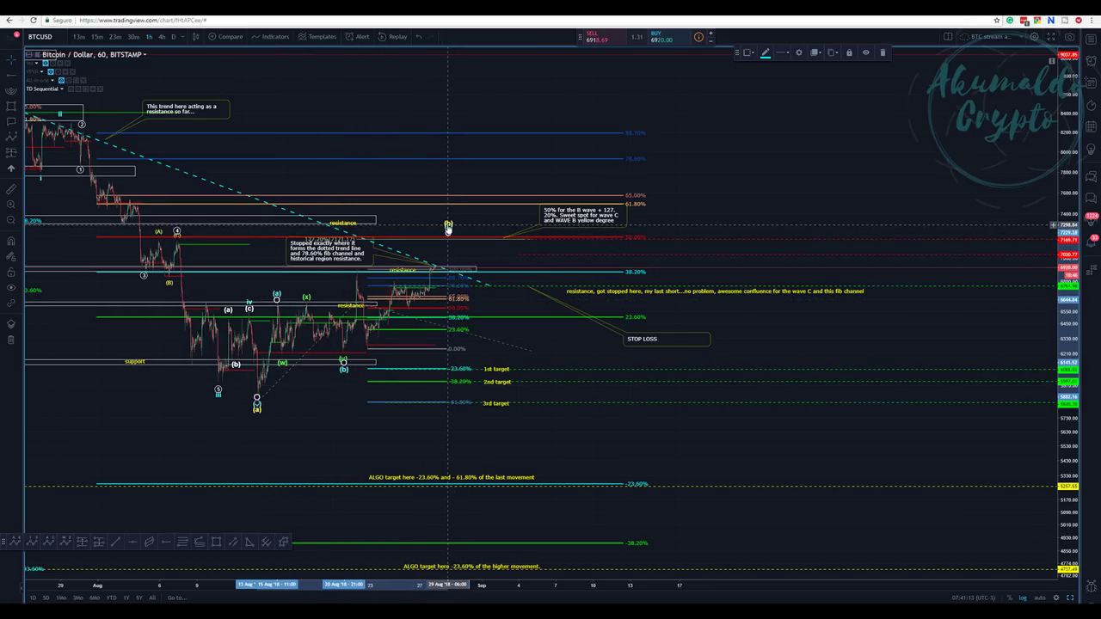
left_click(447, 227)
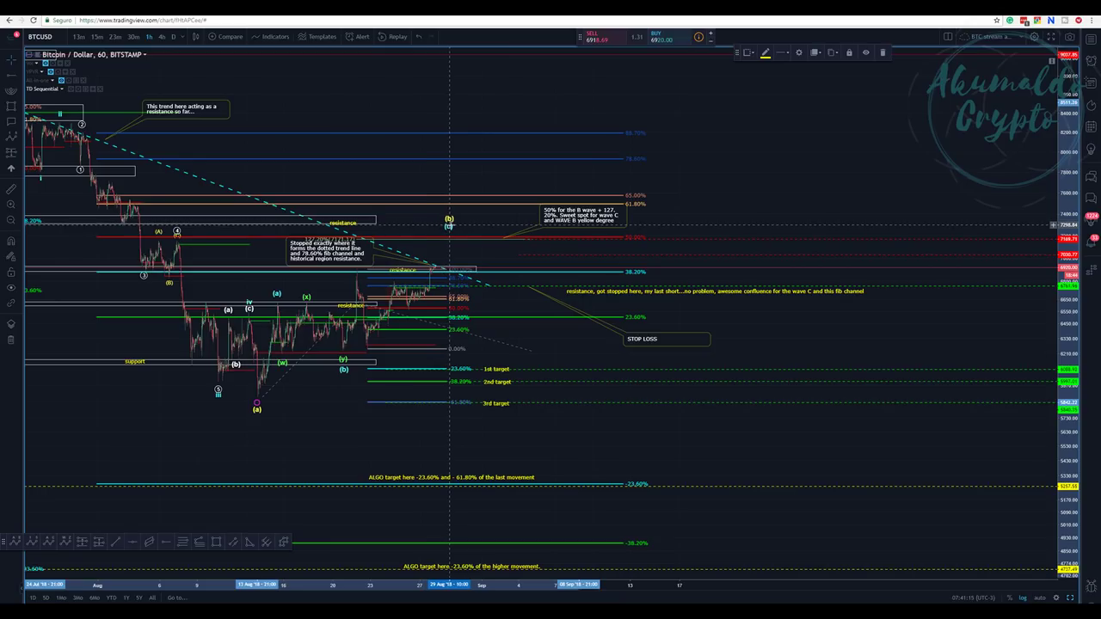
left_click_drag(373, 250, 435, 171)
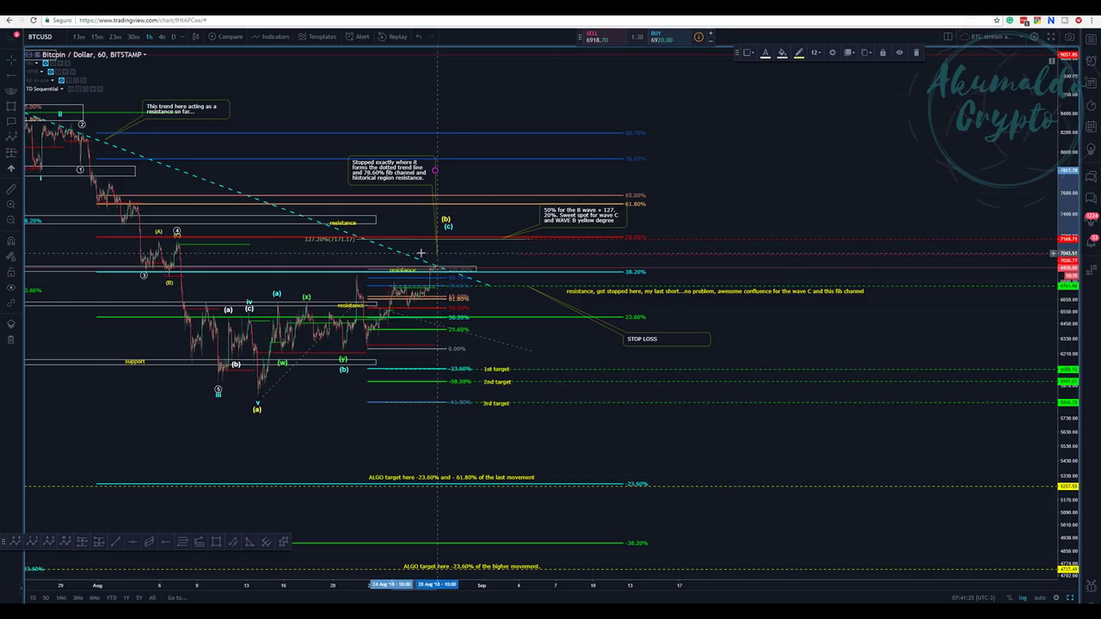
left_click(426, 254)
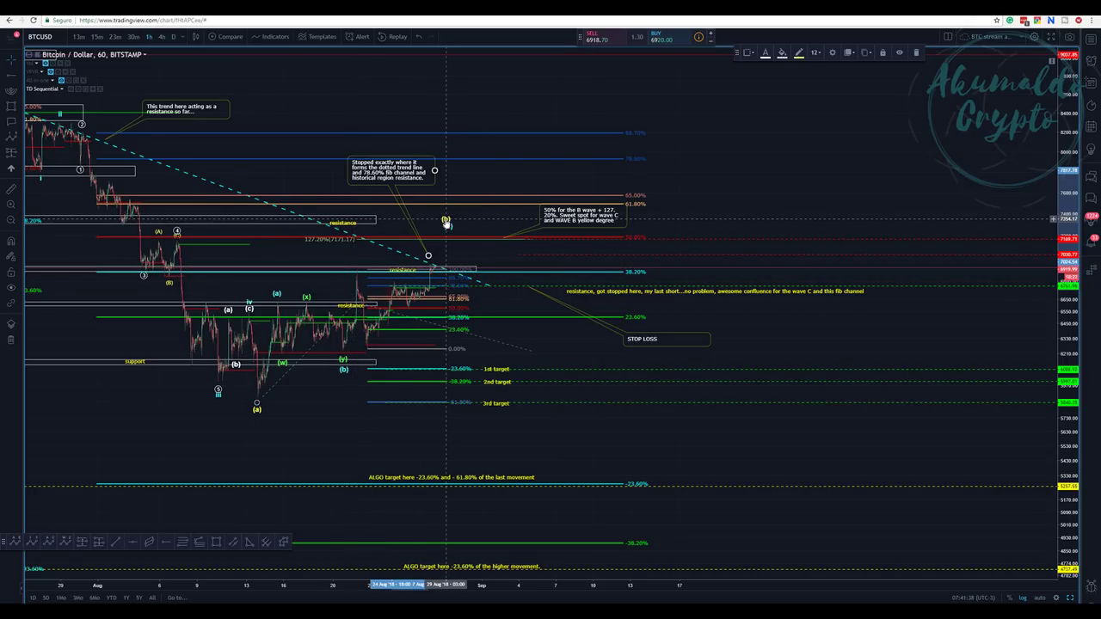
Reposition the cyan (c) and yellow (b) wave points around 29 Aug '18 just above the 127.20% level, with (b) at about 7280 above (c)
mouse_move(446, 226)
left_mouse_down()
mouse_move(454, 220)
mouse_move(466, 244)
left_mouse_up()
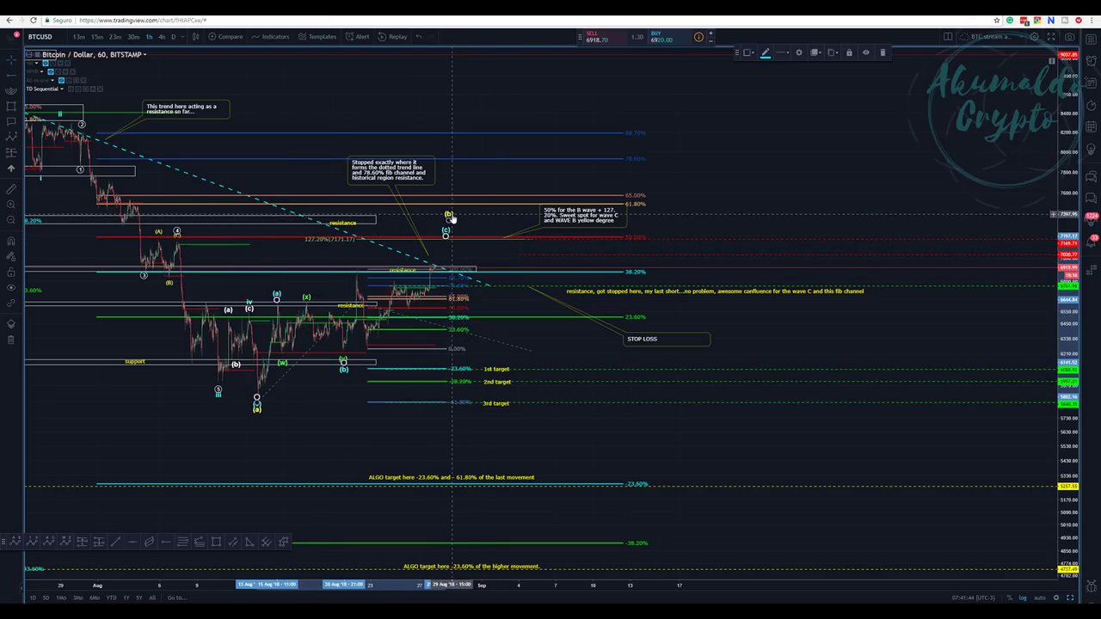
left_click_drag(445, 234, 444, 224)
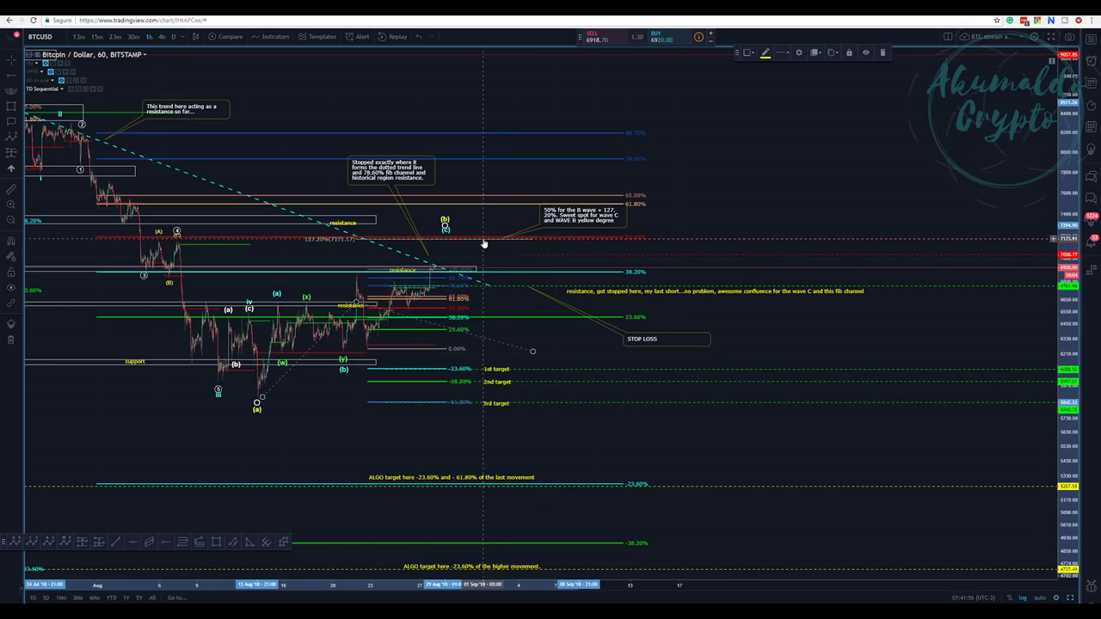
left_click_drag(444, 228, 453, 229)
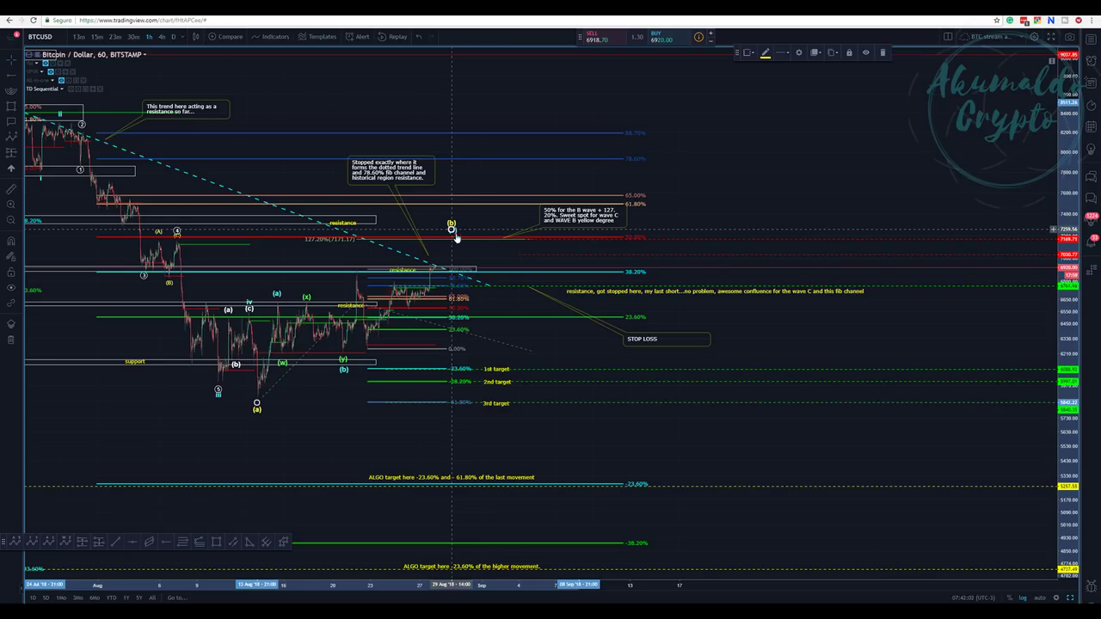
scroll(539, 241, "down", 2)
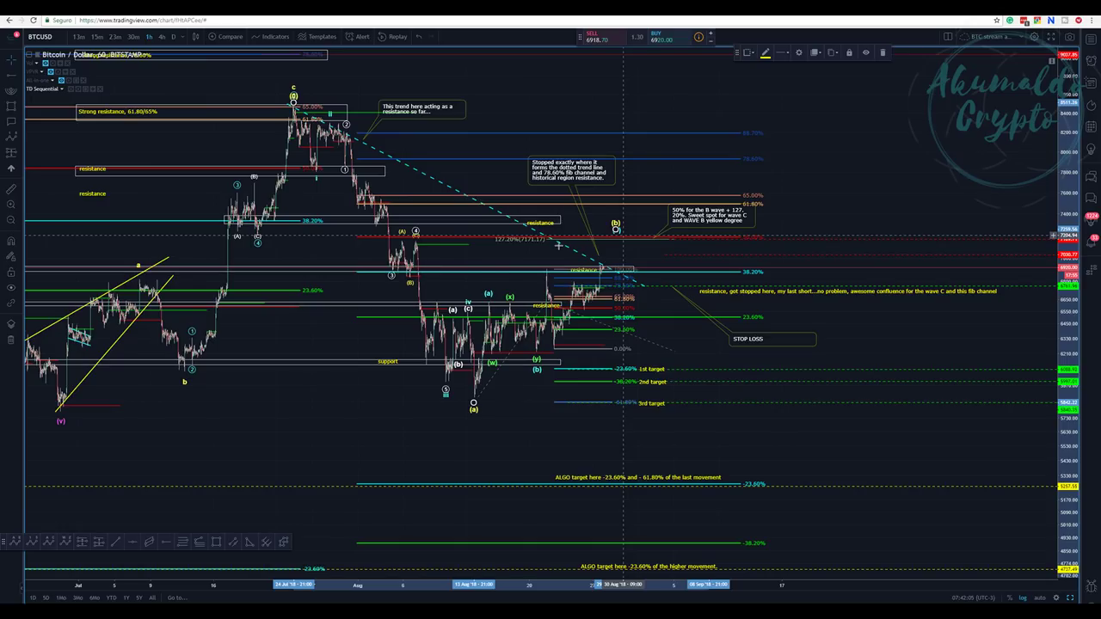
scroll(555, 246, "up", 2)
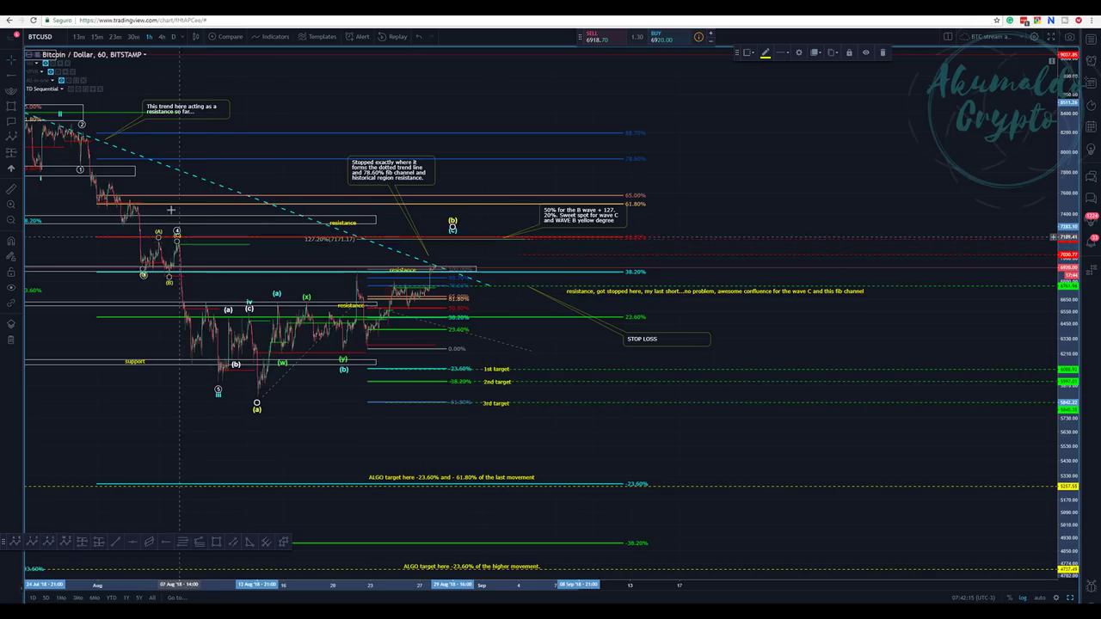
Draw a rectangle zone from 8 Aug '18 to 13 Sep '18 between about 7182 and 7131, at the 127.20% level
left_click(11, 107)
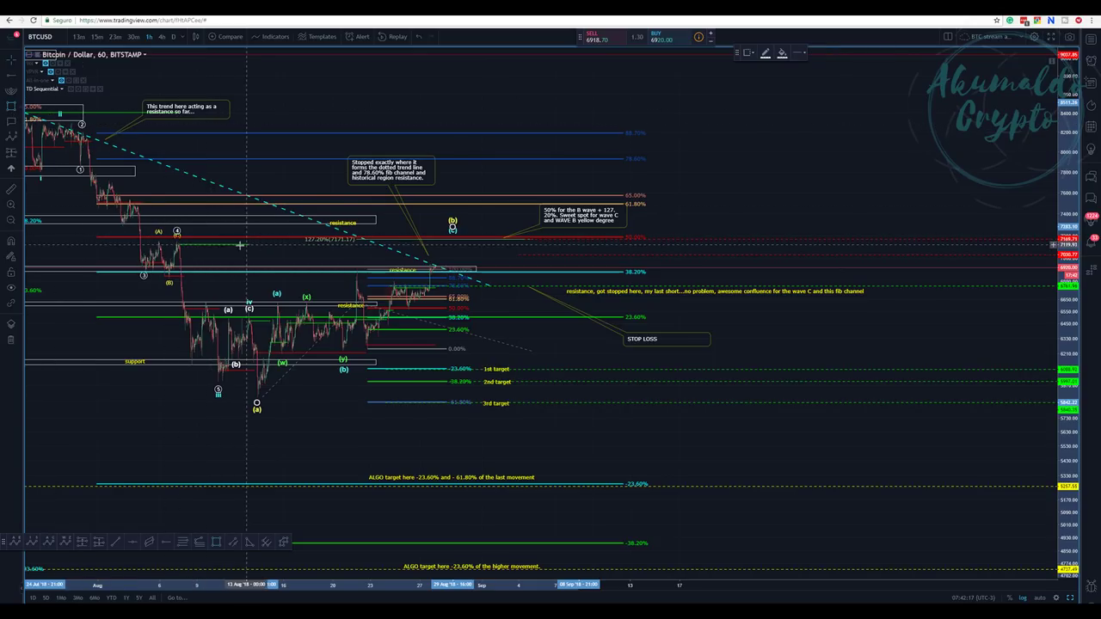
left_click(195, 237)
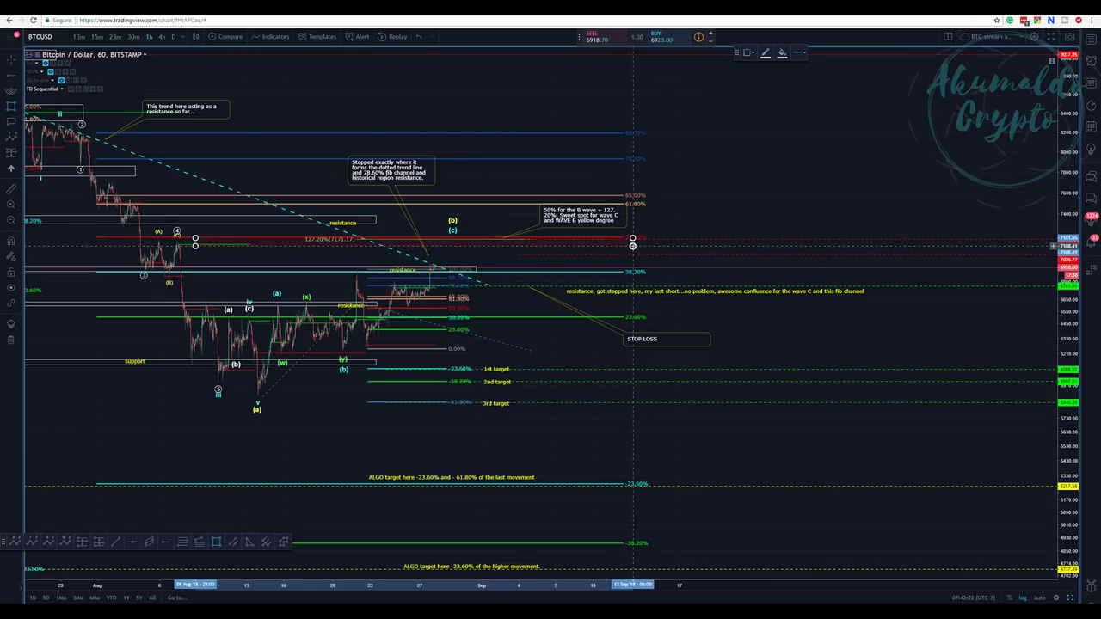
left_click(634, 241)
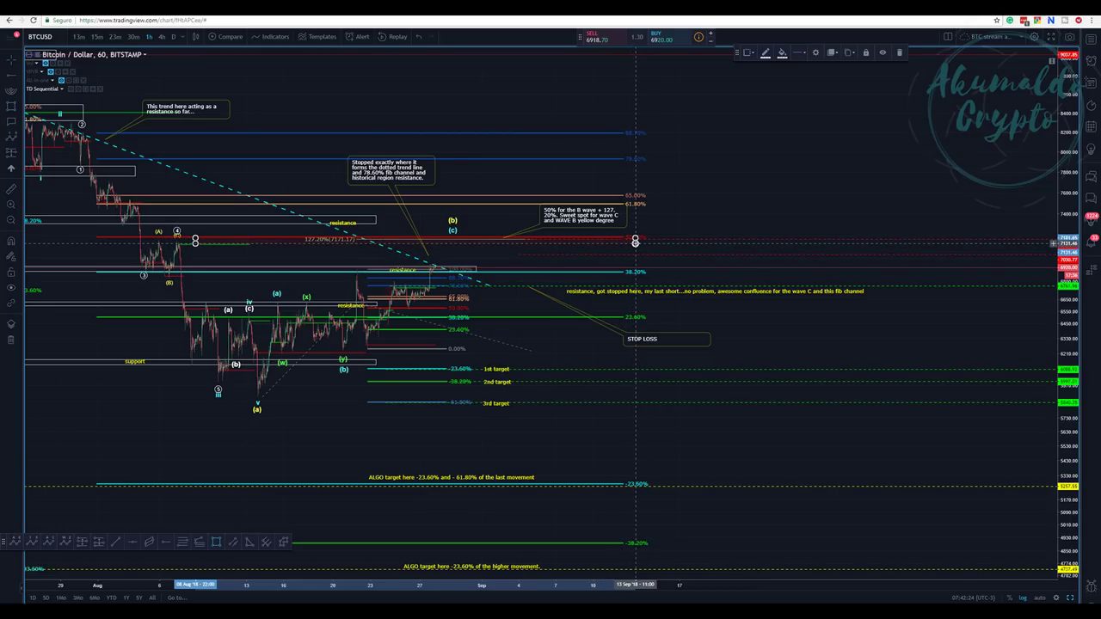
Set the new rectangle zone's fill colour to red
left_click(782, 53)
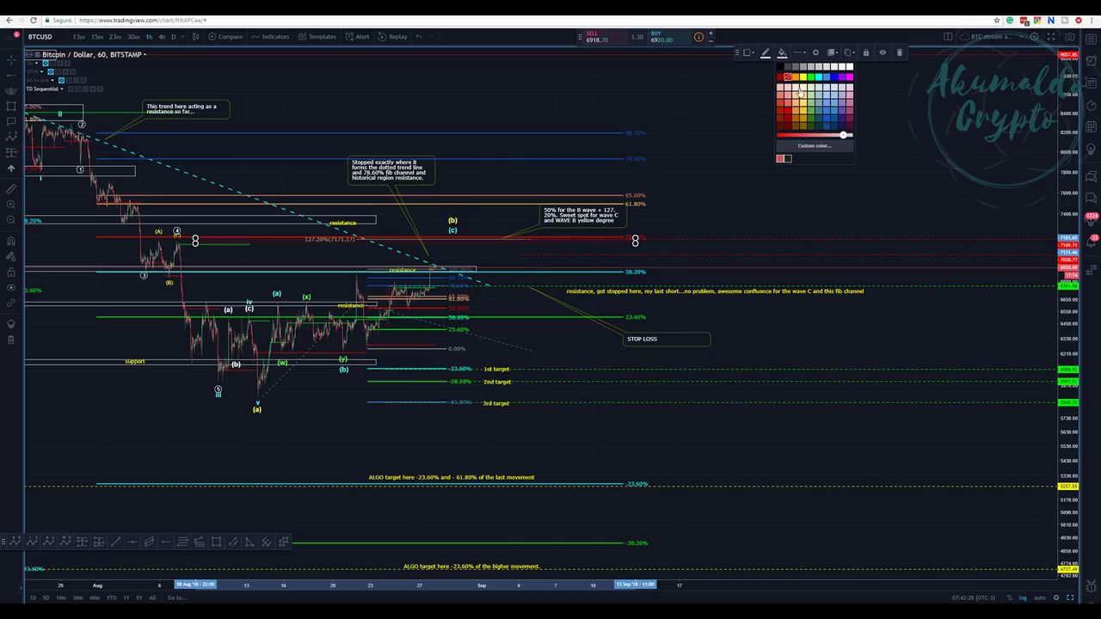
left_click(811, 77)
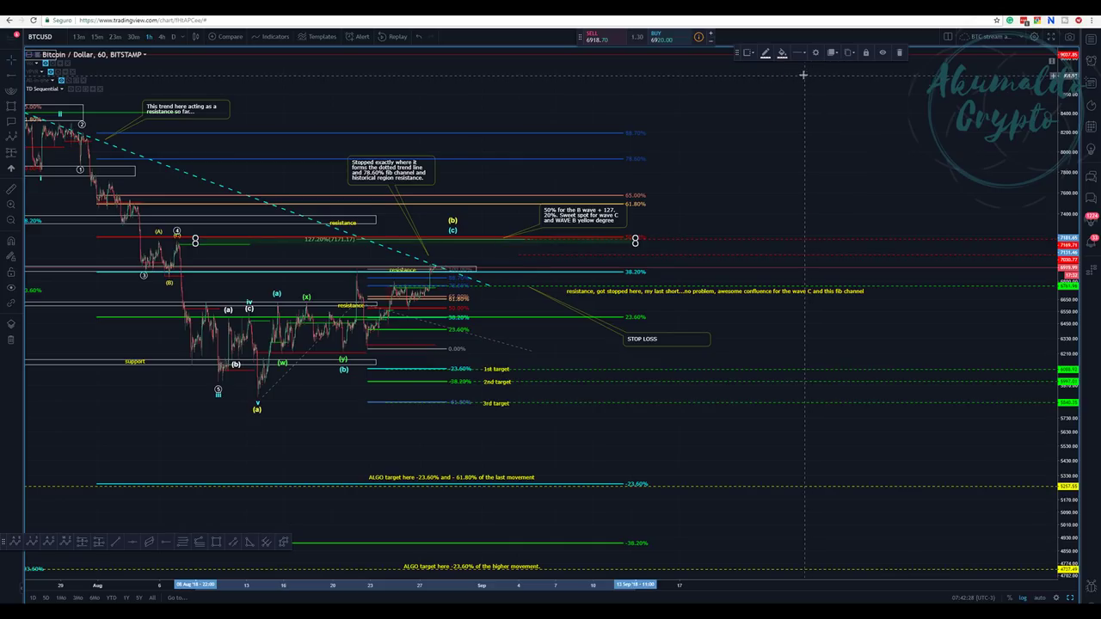
left_click(783, 54)
left_click(790, 83)
left_click(504, 247)
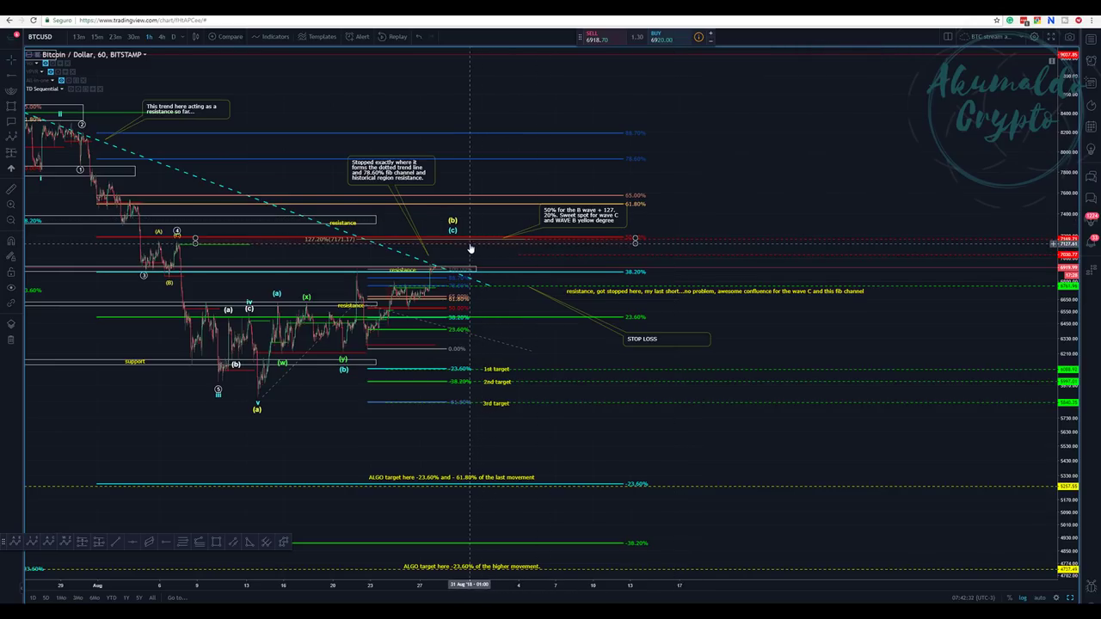
Shift the upper "resistance" label right to 20 Aug '18 and move the "50% for the B wave" callout up and right, beyond the 65.00% level label
left_click(355, 220)
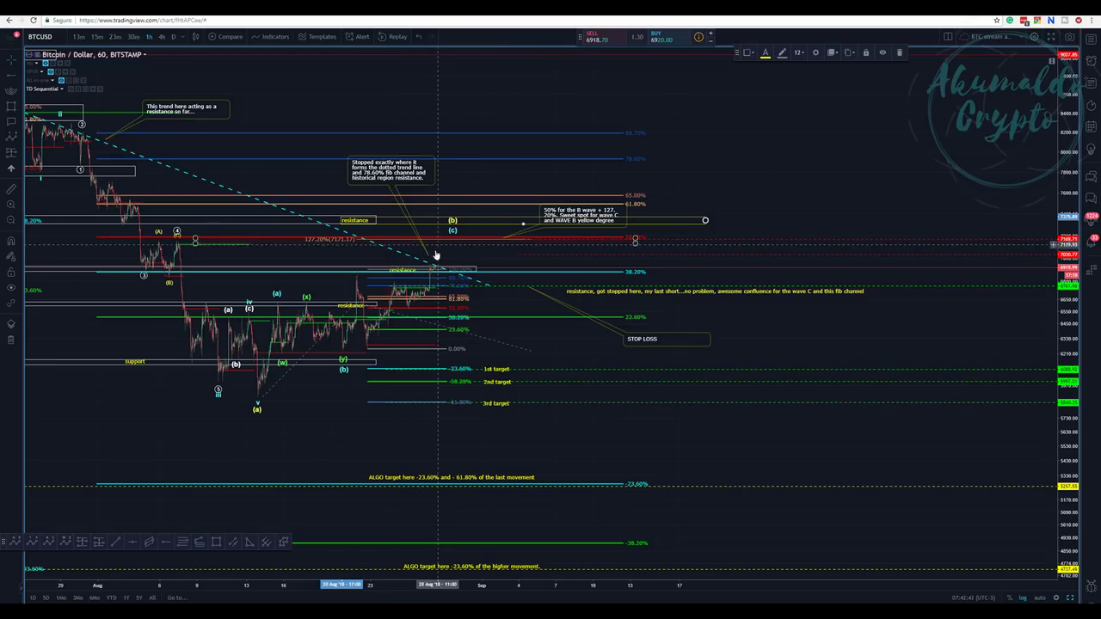
scroll(481, 248, "down", 2)
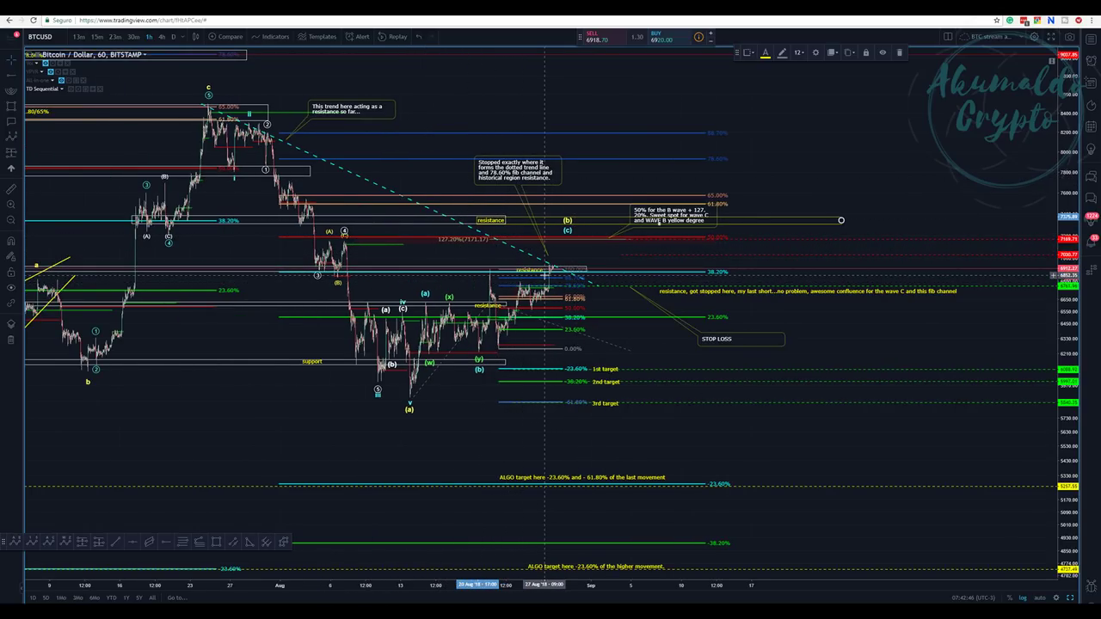
scroll(511, 236, "up", 1)
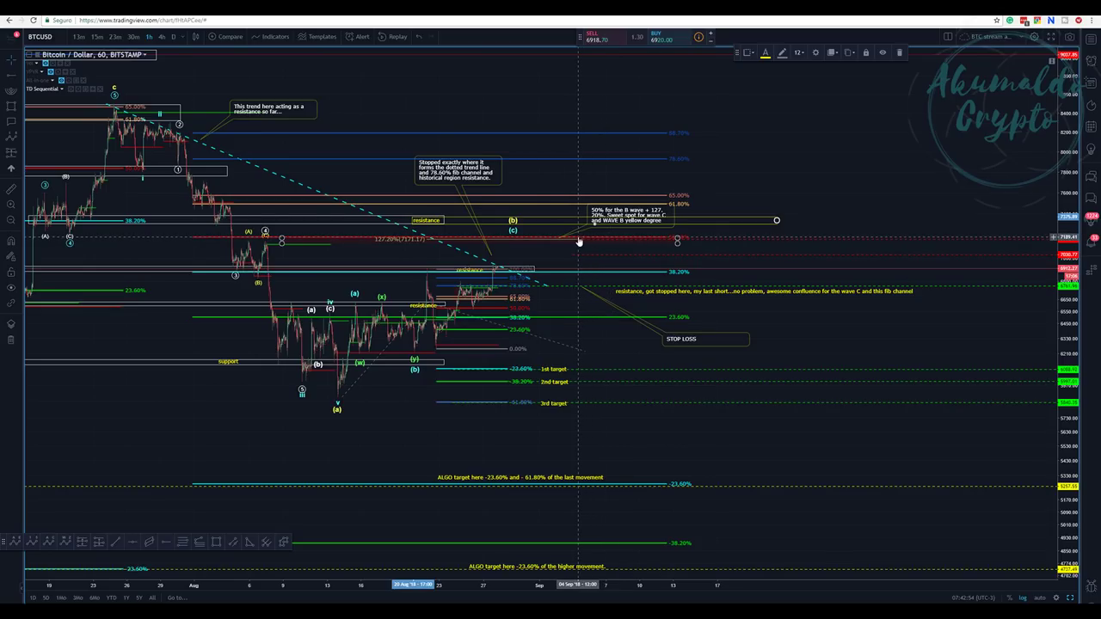
left_click(637, 209)
left_click_drag(637, 209, 764, 175)
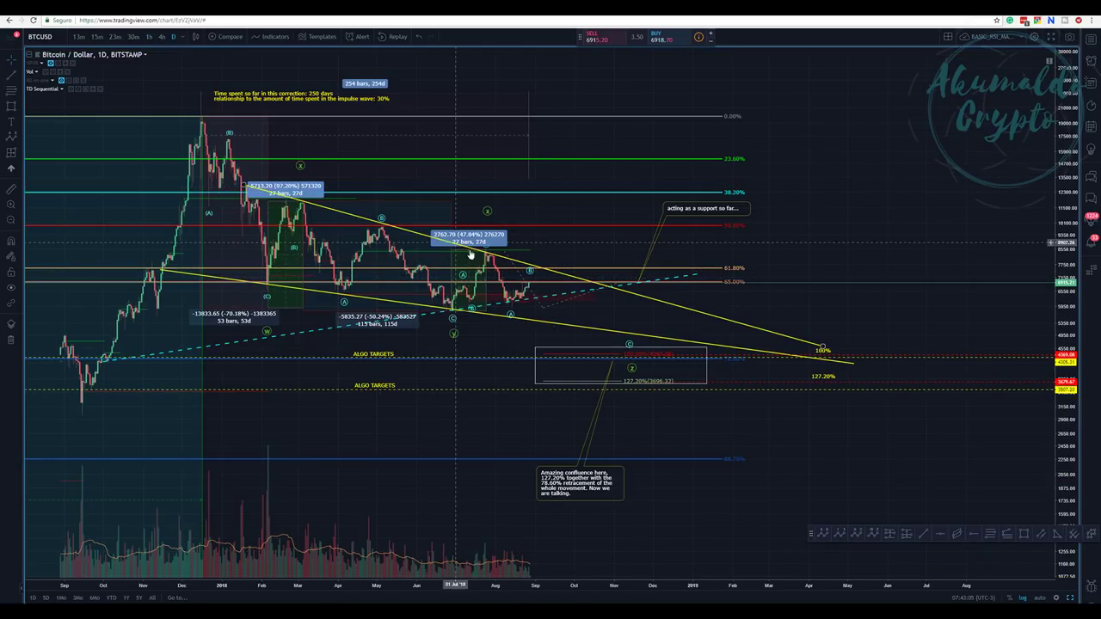
Switch to the daily chart and draw a Fib Retracement from about 8480 at 1 Aug '18 down to about 5885 at 8 Sep '18
left_click(11, 89)
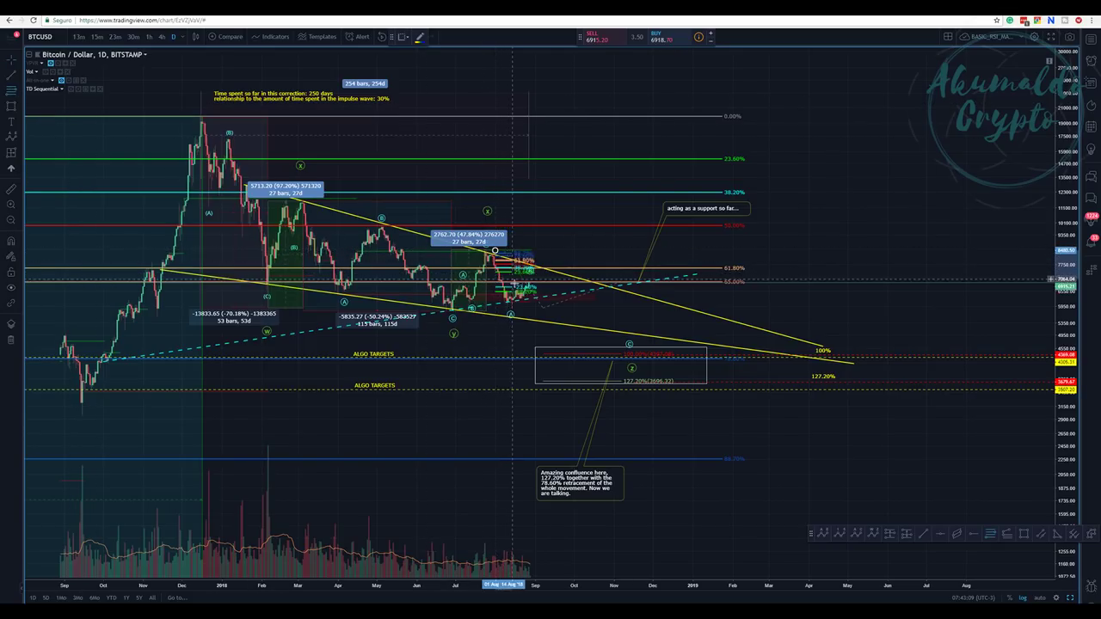
left_click(544, 307)
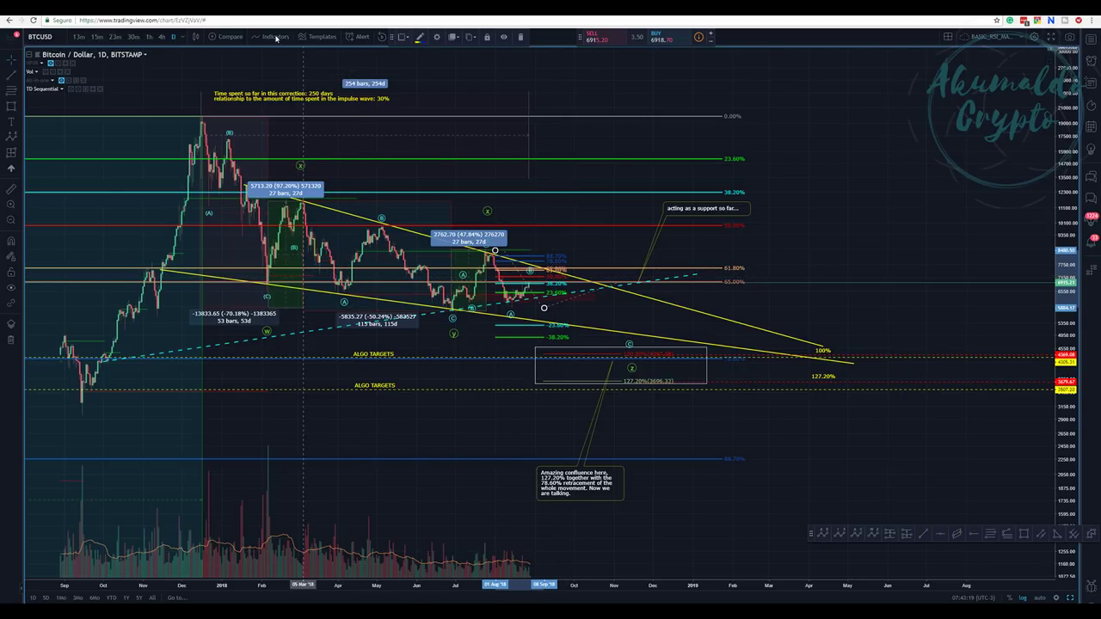
Return to the hourly chart and examine the decline from the July top and the red target zone near the 127.20% level
key("ctrl+Tab")
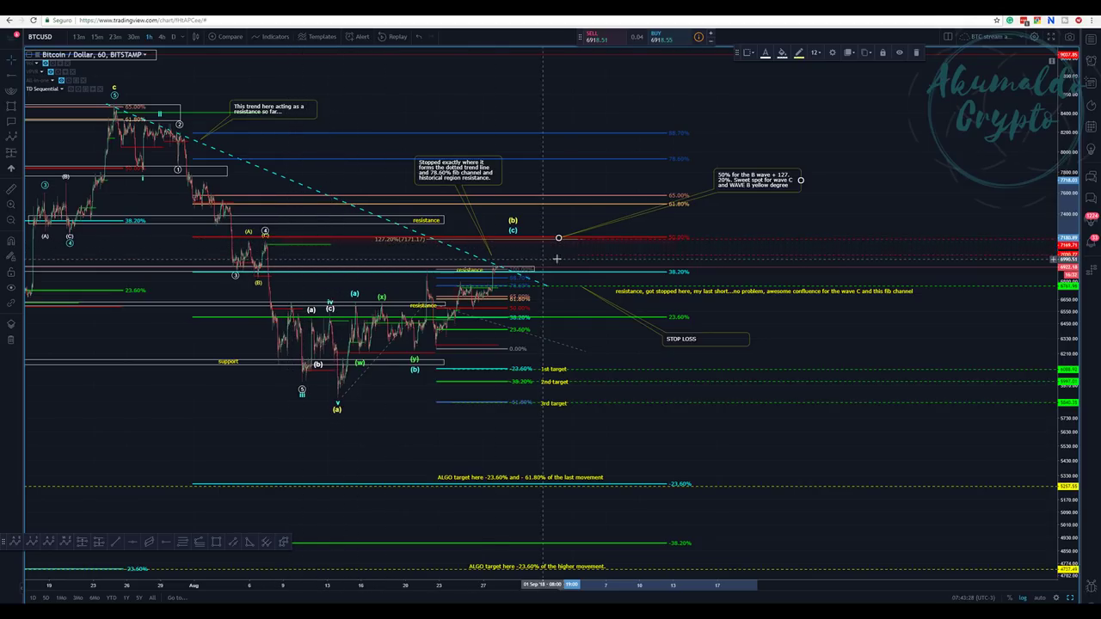
scroll(608, 241, "down", 1)
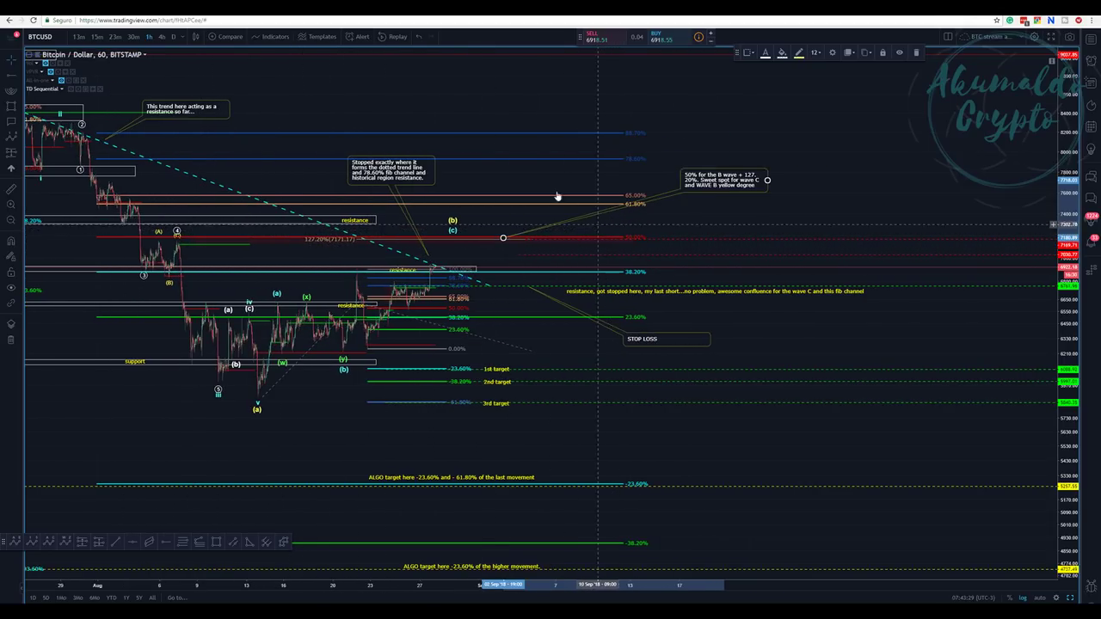
scroll(568, 94, "up", 2)
left_click_drag(569, 104, 477, 97)
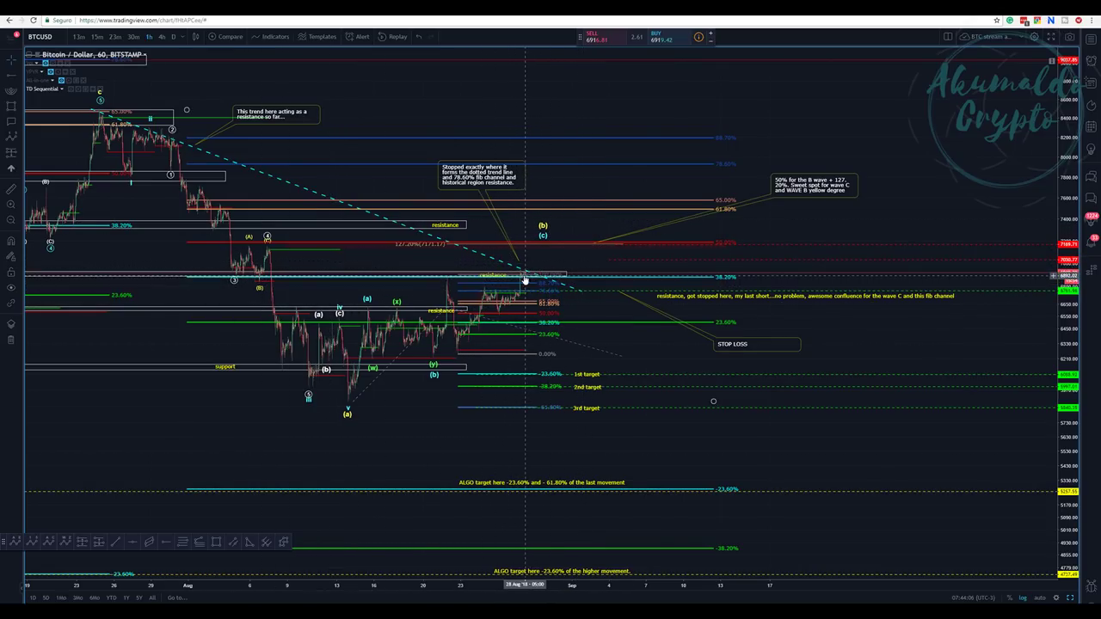
scroll(680, 412, "down", 2)
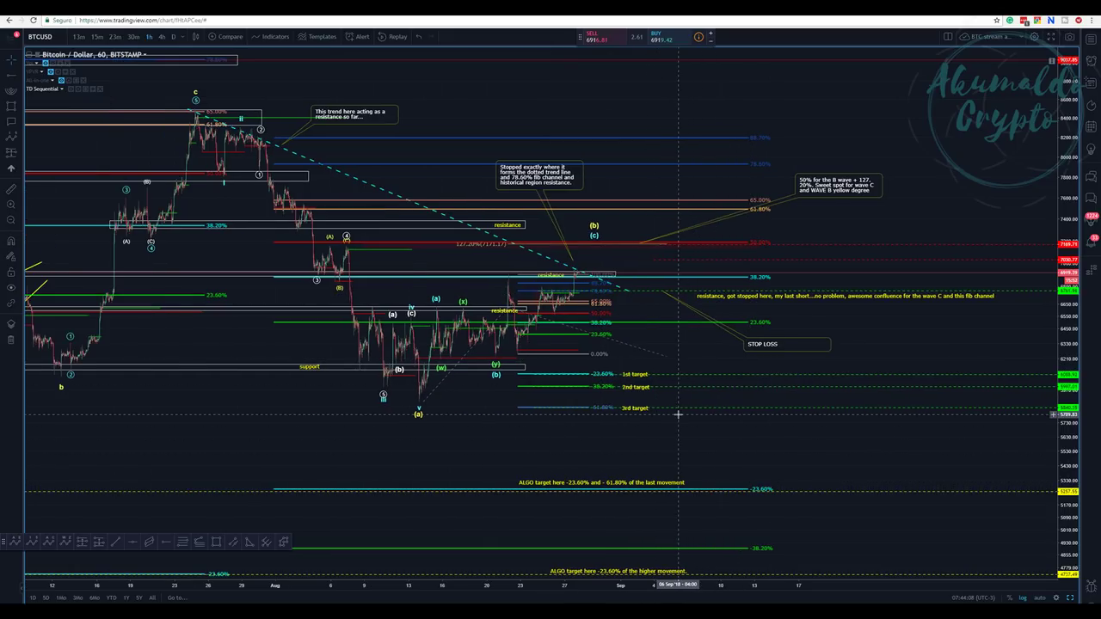
scroll(699, 422, "down", 2)
scroll(699, 422, "up", 2)
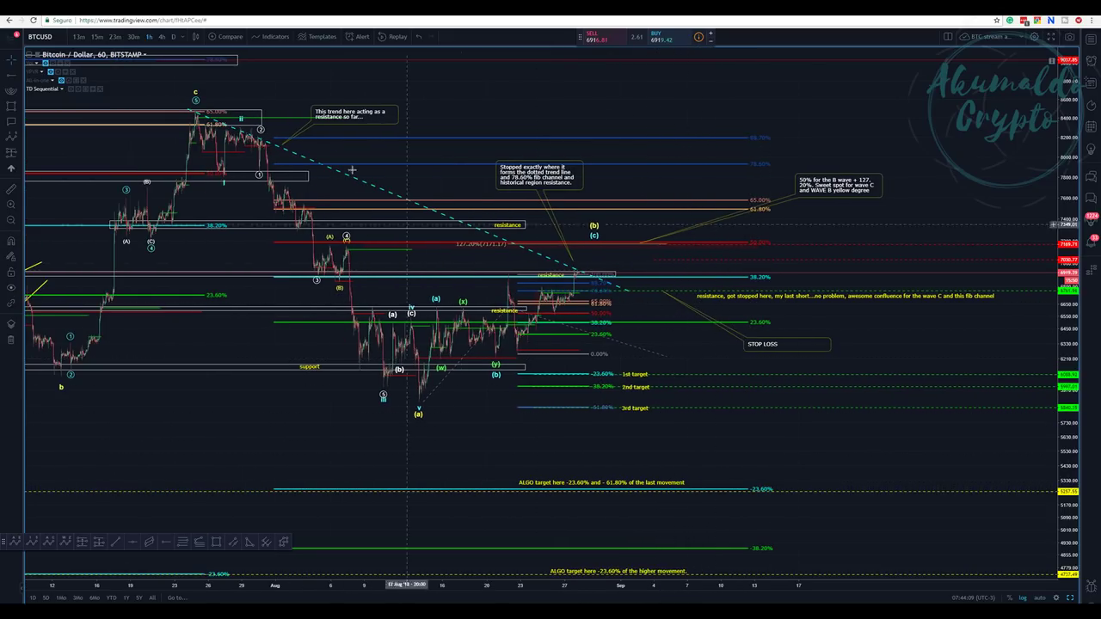
Draw Fib Speed Resistance Arcs from the 24 Jul '18 top at about 8501 to the 13 Aug '18 low at about 5891
left_click(15, 94)
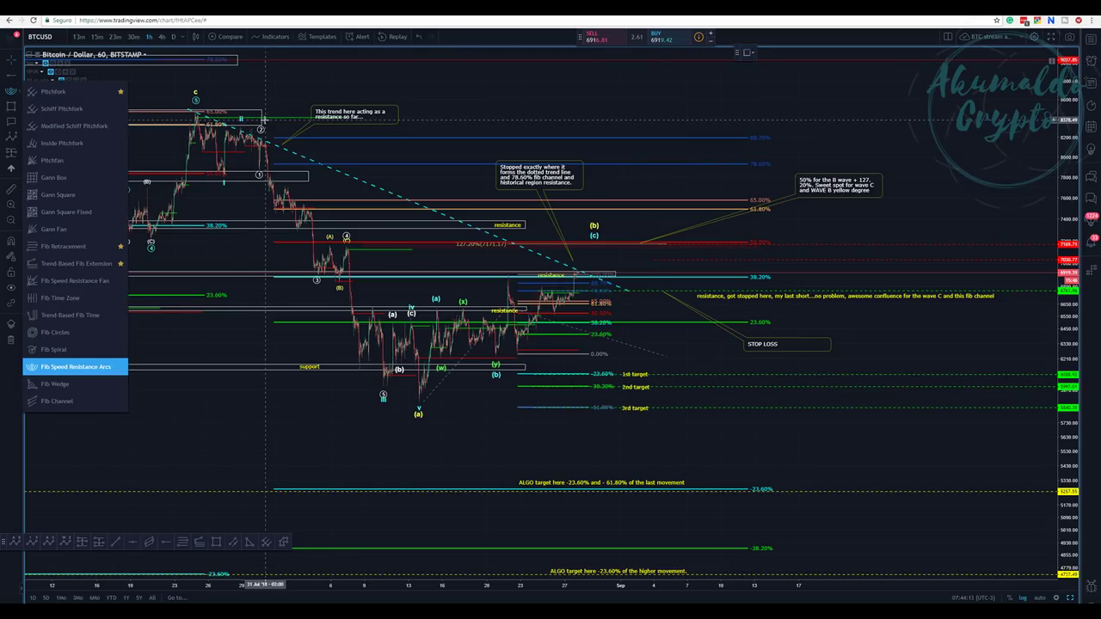
left_click(196, 107)
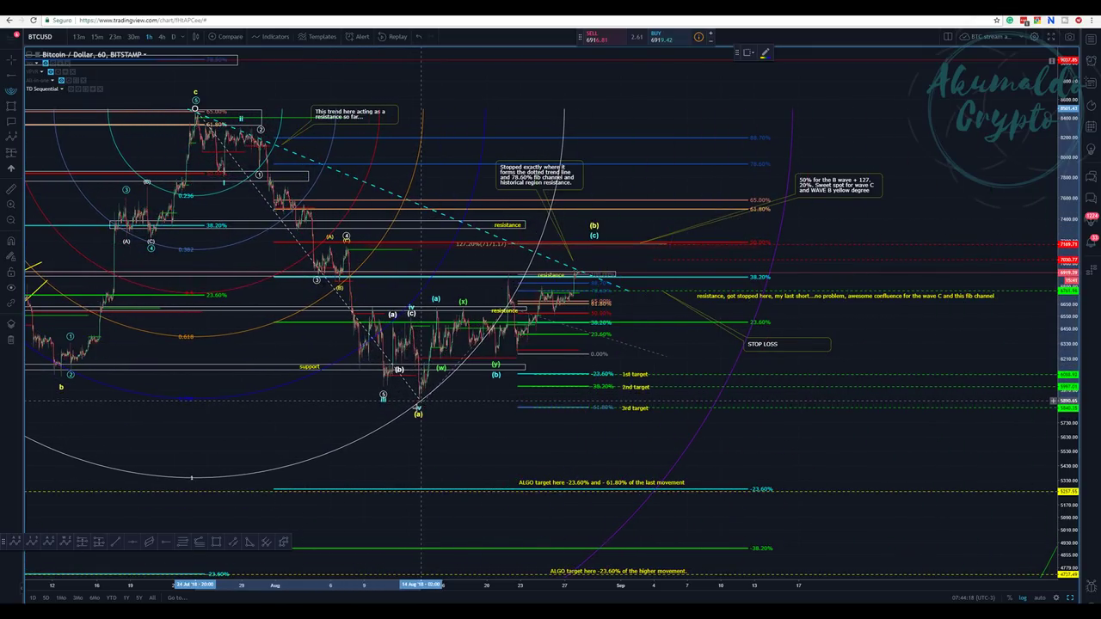
left_click(418, 400)
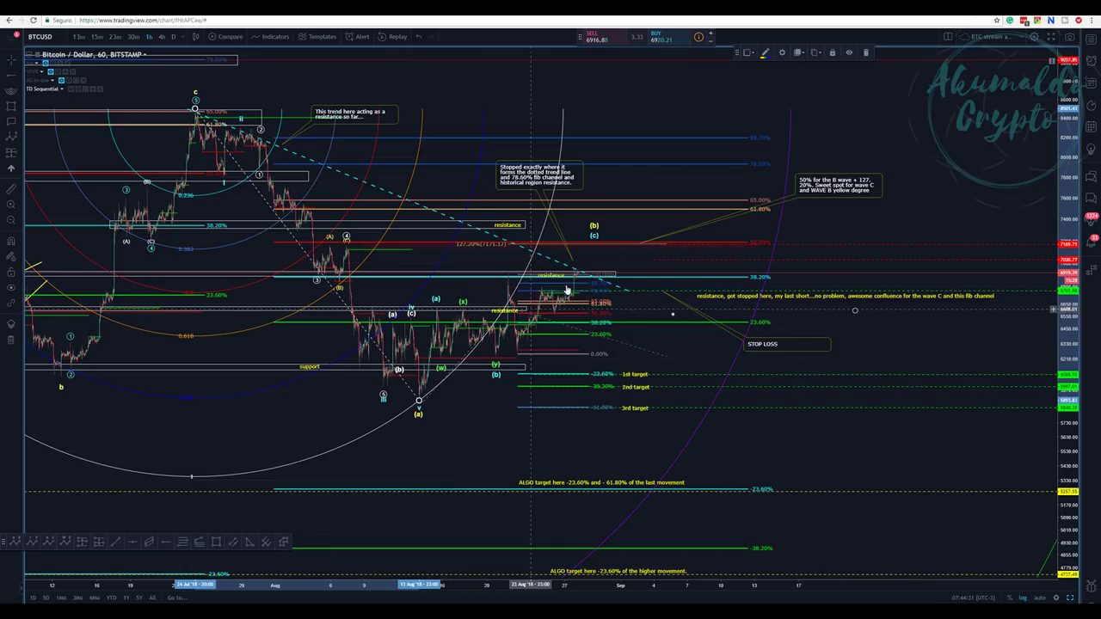
Review the style levels of the speed resistance arcs and examine where the 1 and 1.618 arcs cross the price and target levels
right_click(789, 152)
left_click(808, 159)
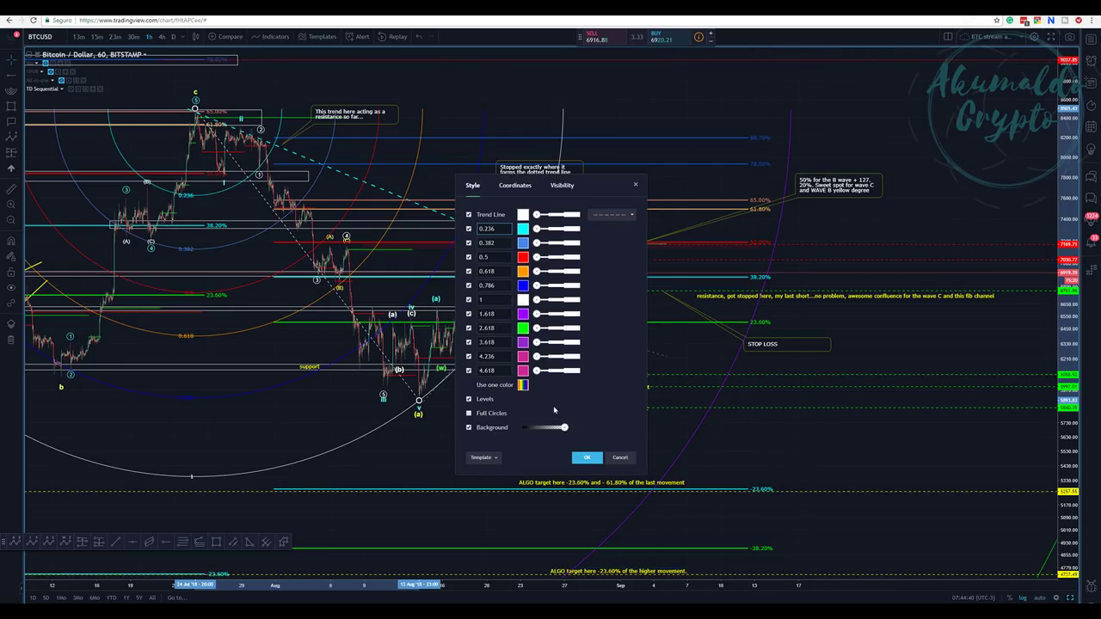
left_click(592, 458)
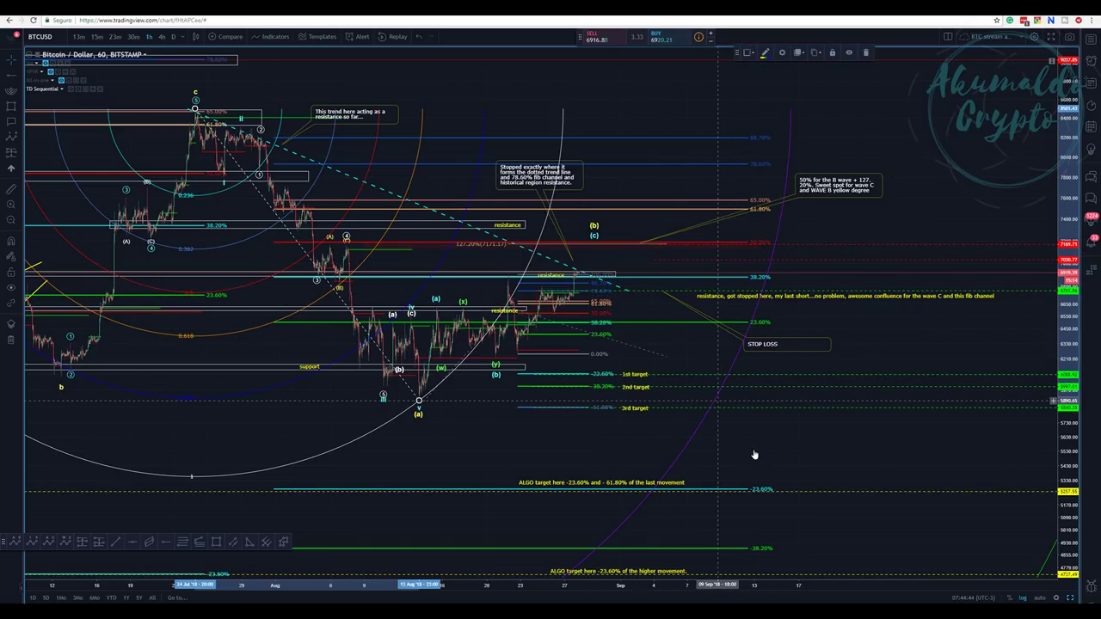
left_click_drag(727, 443, 663, 398)
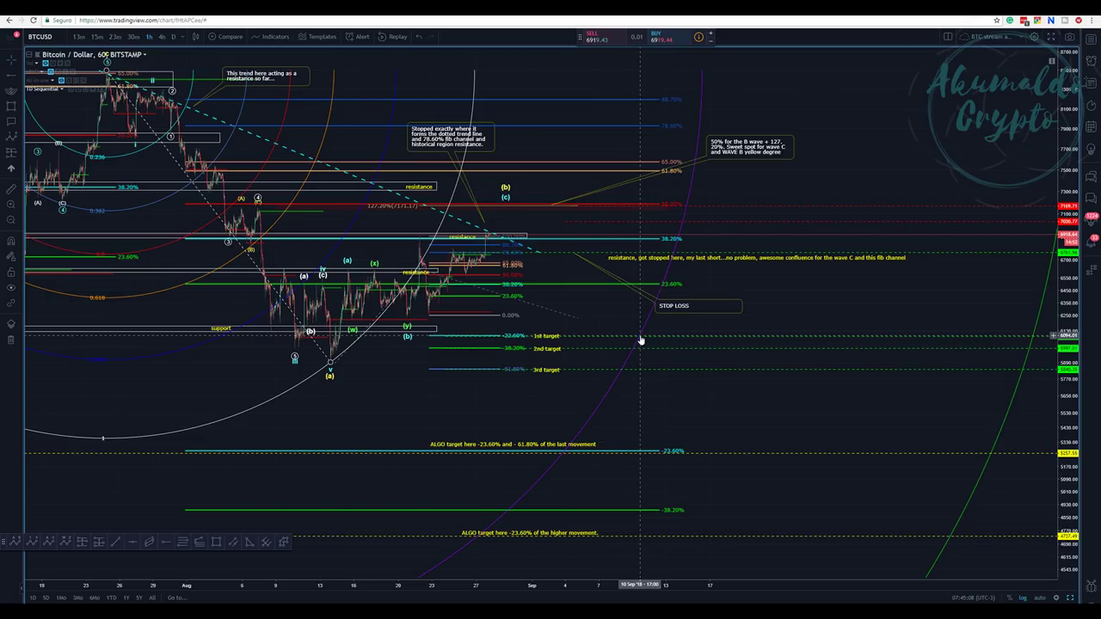
Remove the Fib Speed Resistance Arcs from the hourly chart
scroll(641, 341, "down", 1)
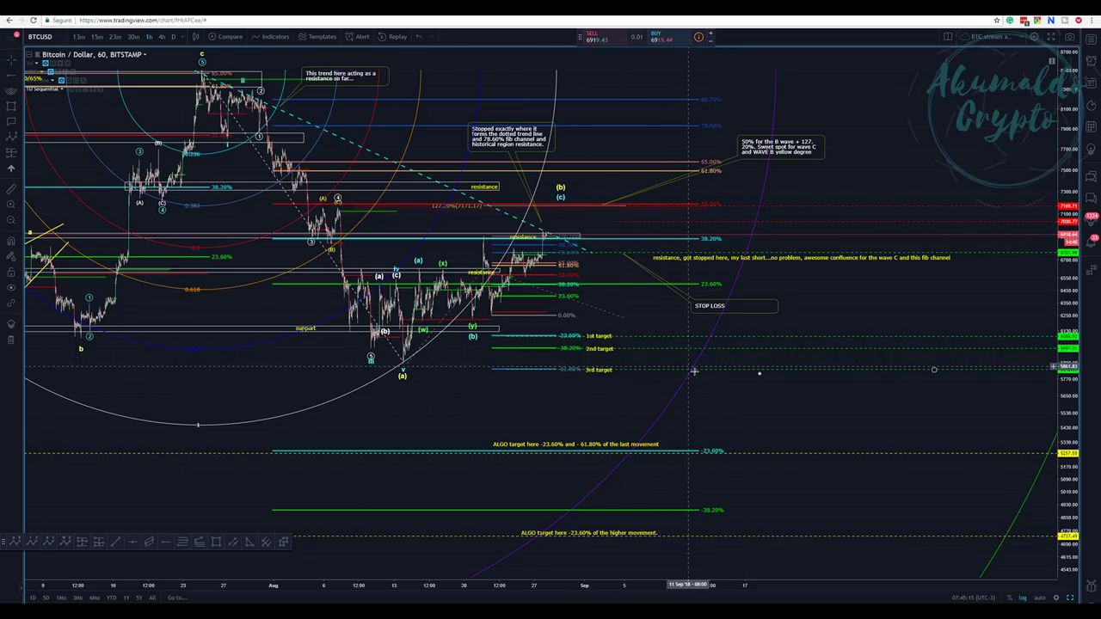
scroll(688, 352, "down", 1)
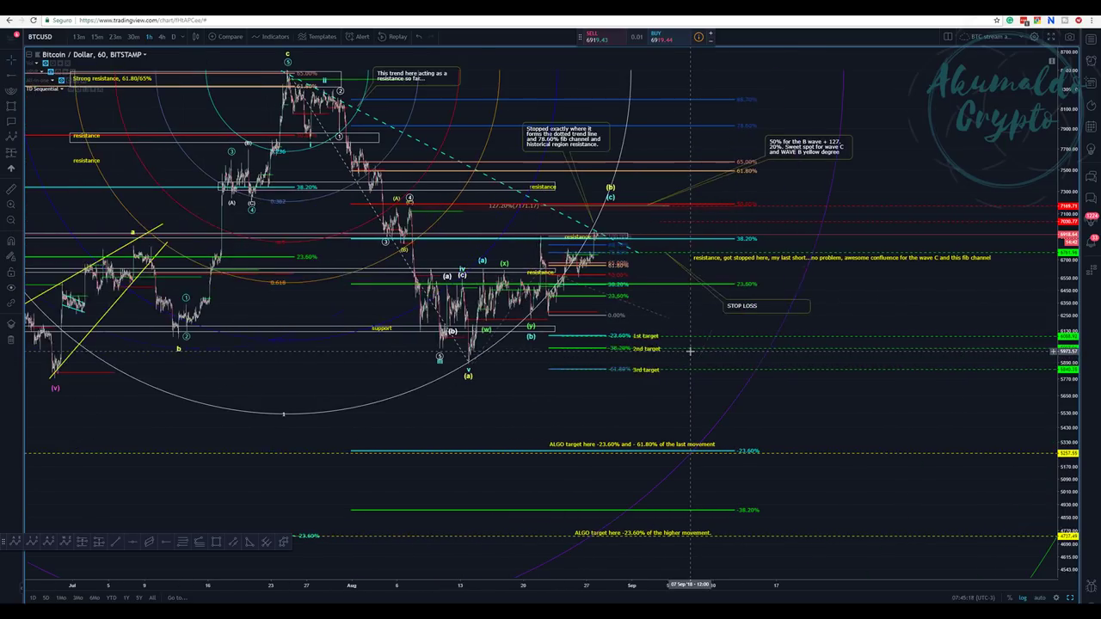
right_click(391, 401)
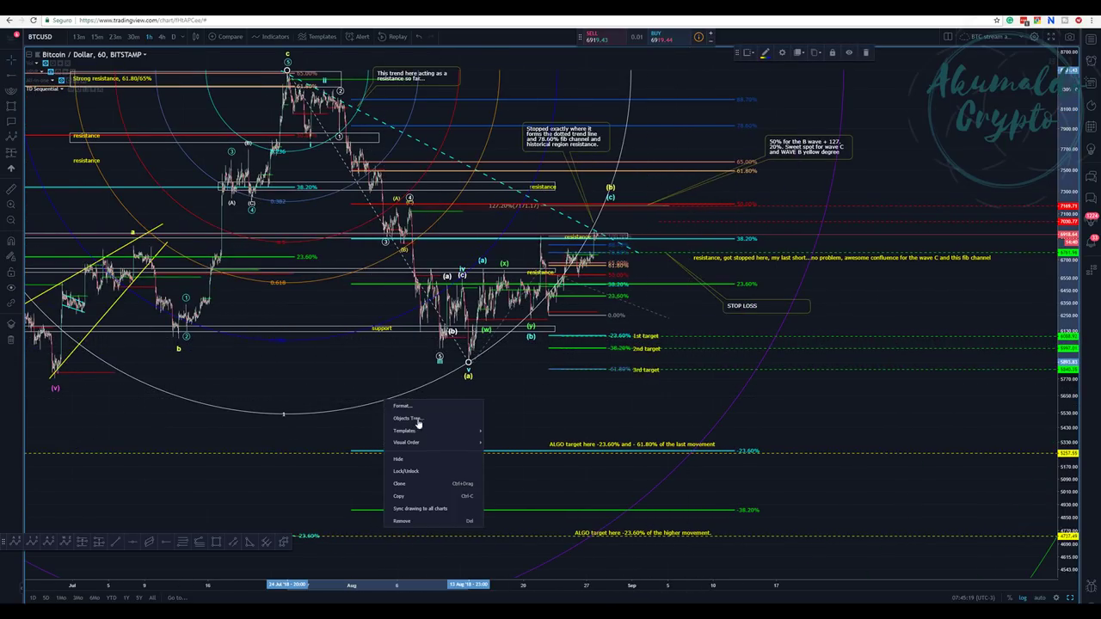
left_click(402, 521)
scroll(400, 417, "down", 2)
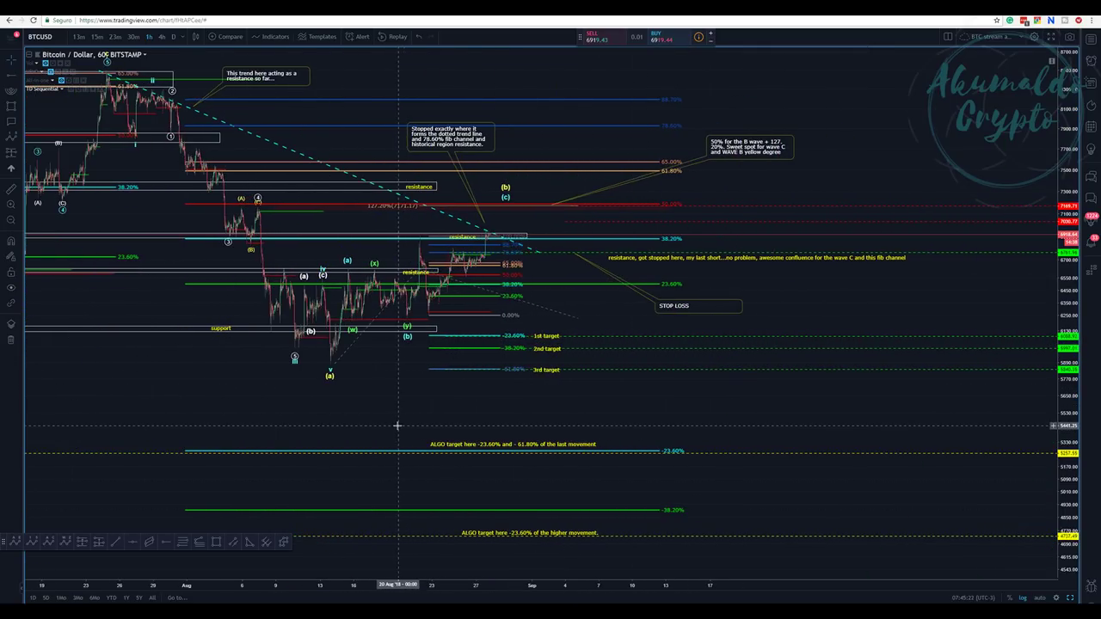
Draw a Fib Channel from about 5859 at 13 Aug '18 to about 6708 at 2 Sep '18, with the parallel through the 11 Aug '18 high
scroll(383, 411, "up", 2)
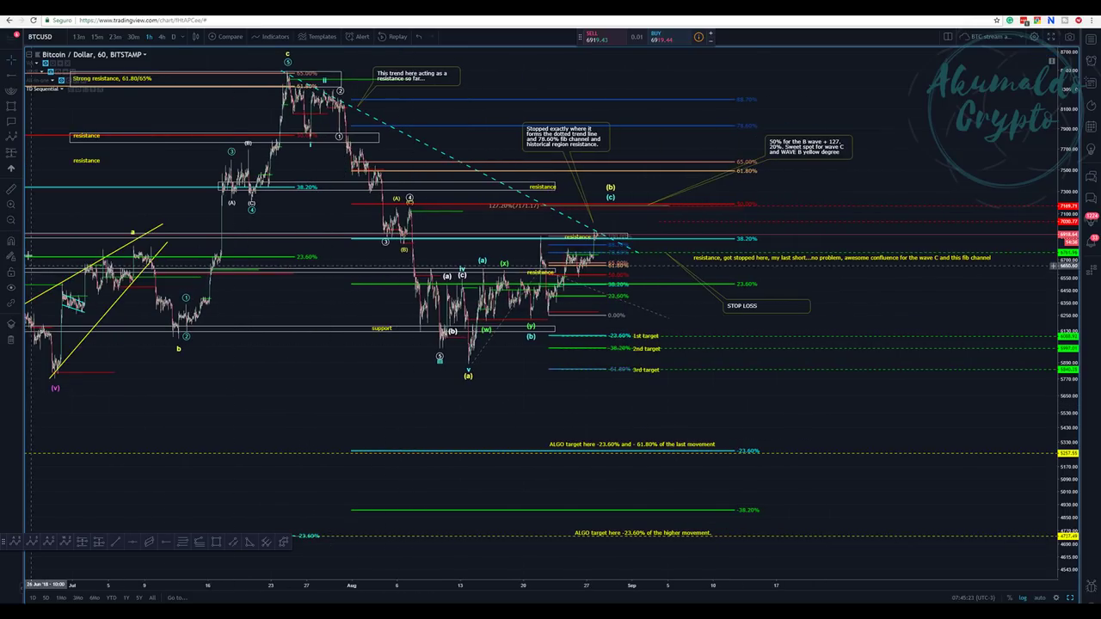
left_click(17, 93)
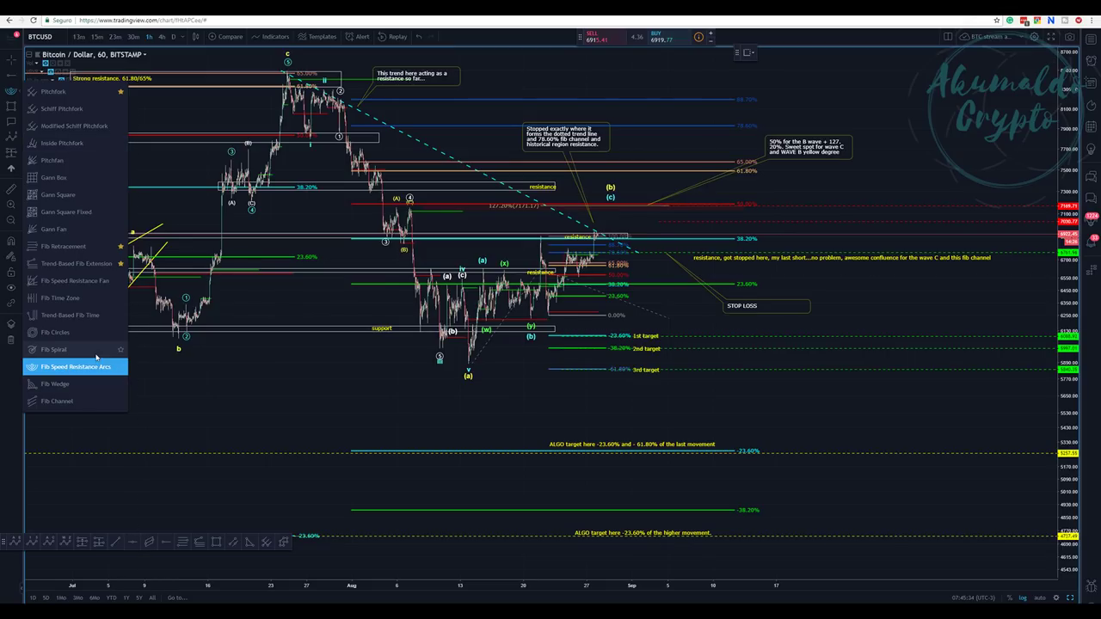
left_click(77, 402)
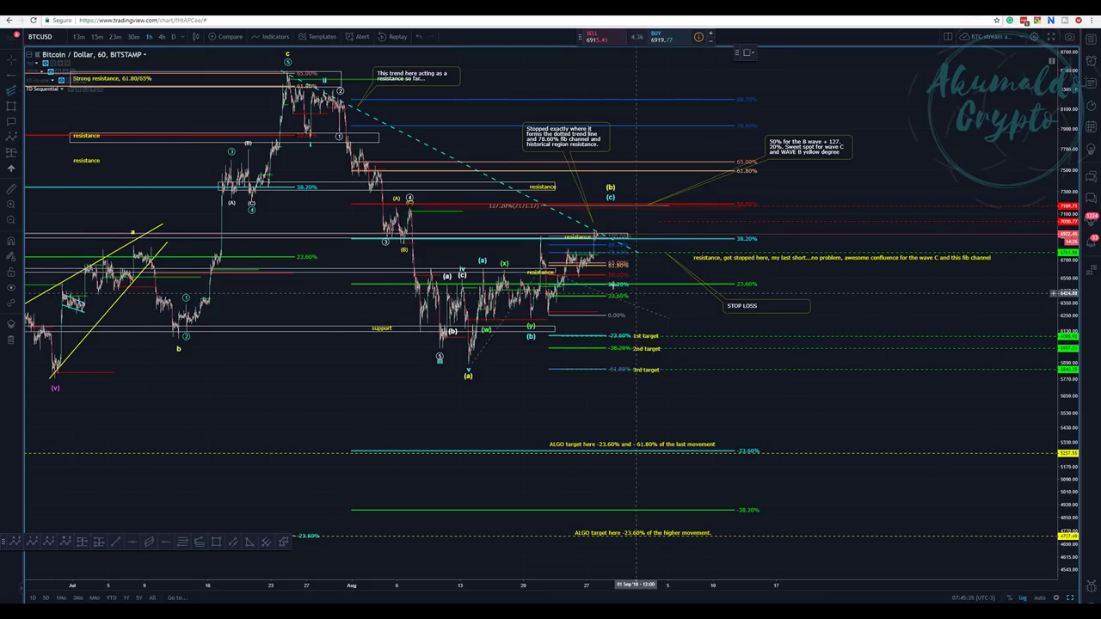
left_click(468, 367)
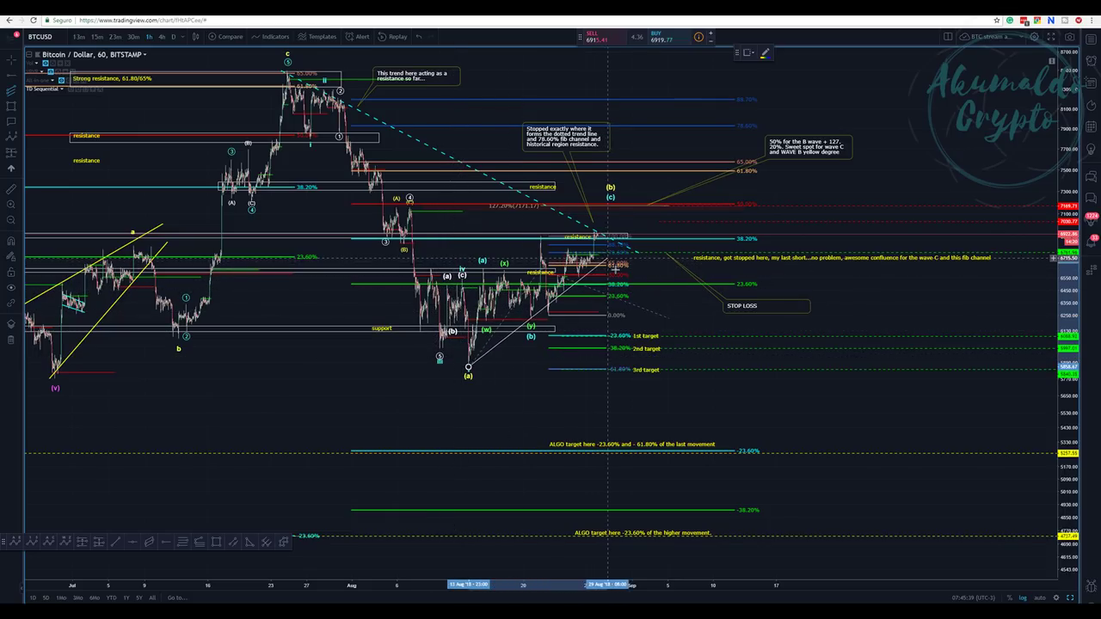
left_click(644, 258)
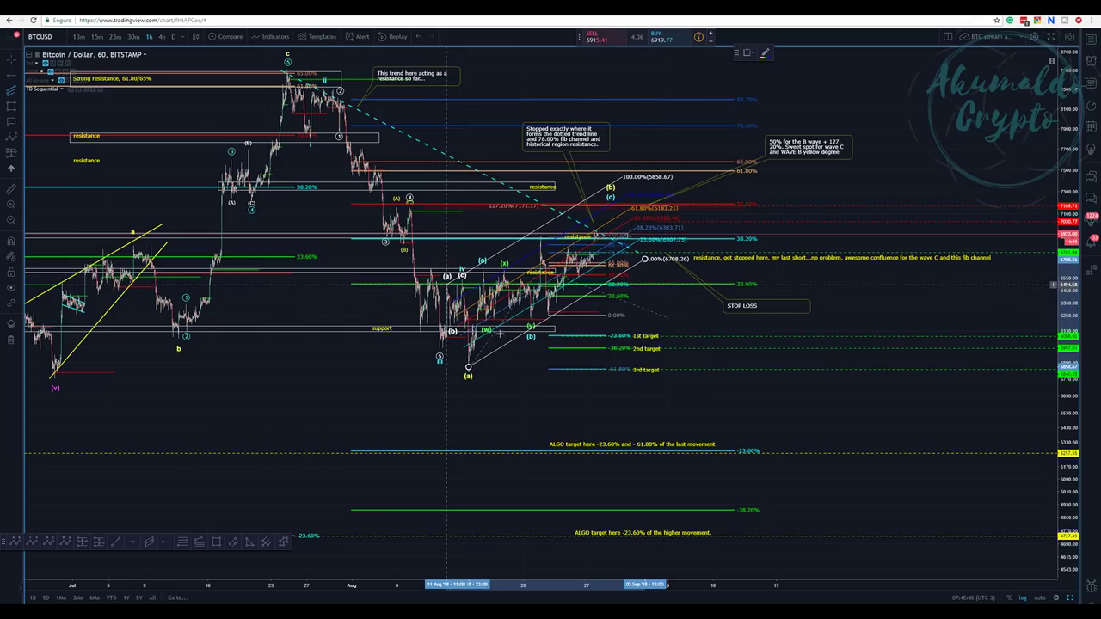
Examine where the Fib Channel levels meet the price, the dotted trend line and the red target zone near the 127.20% level
scroll(354, 354, "up", 4)
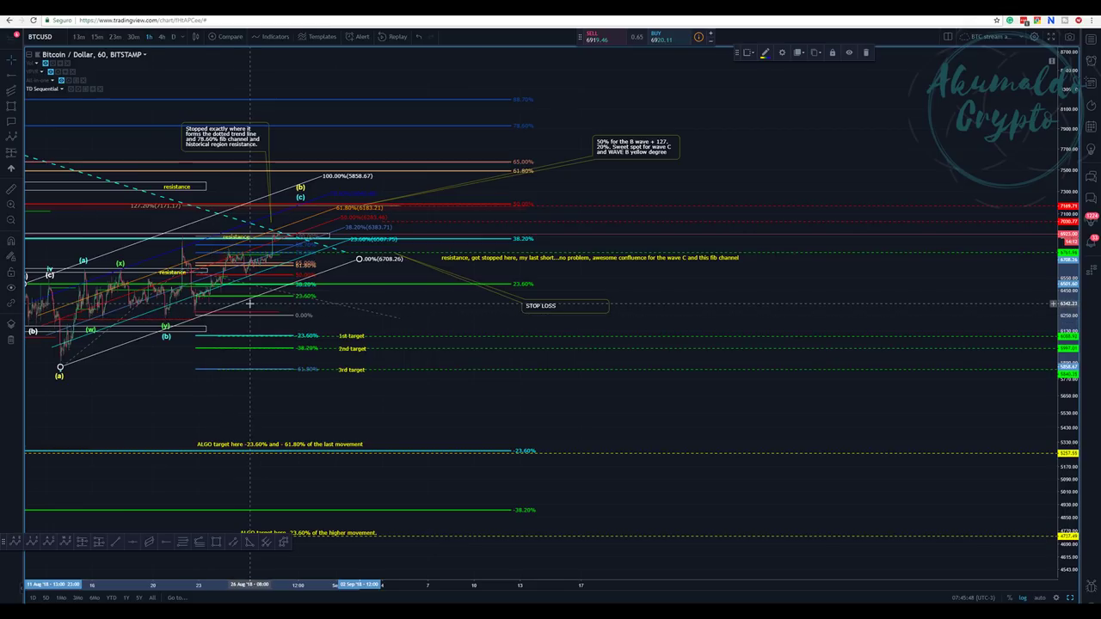
scroll(377, 307, "down", 2)
scroll(376, 307, "down", 1)
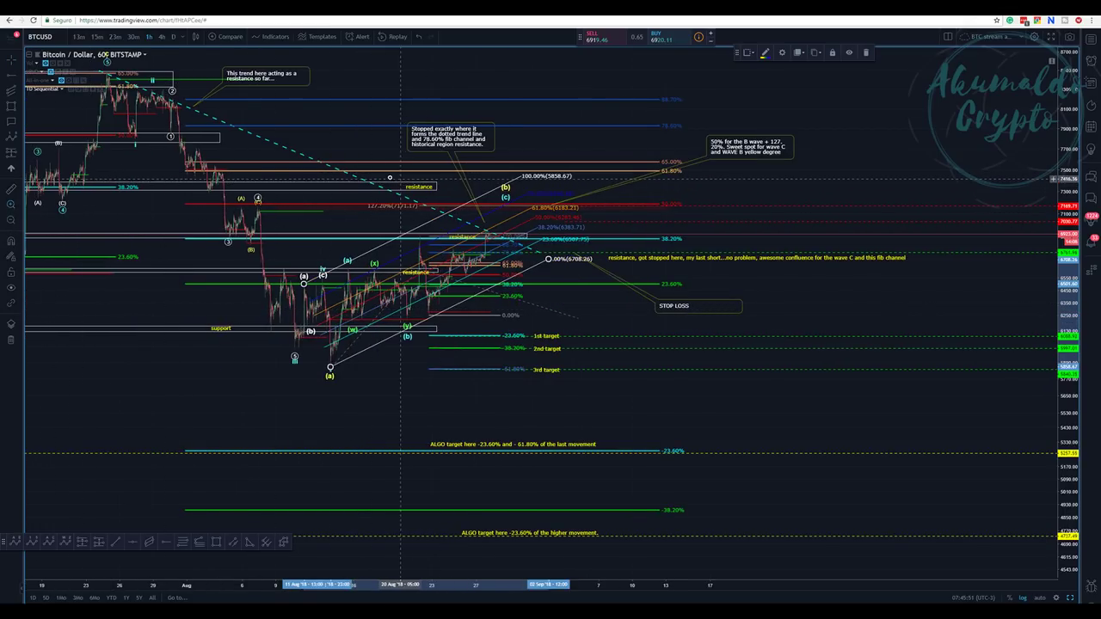
scroll(608, 369, "up", 3)
scroll(608, 369, "down", 2)
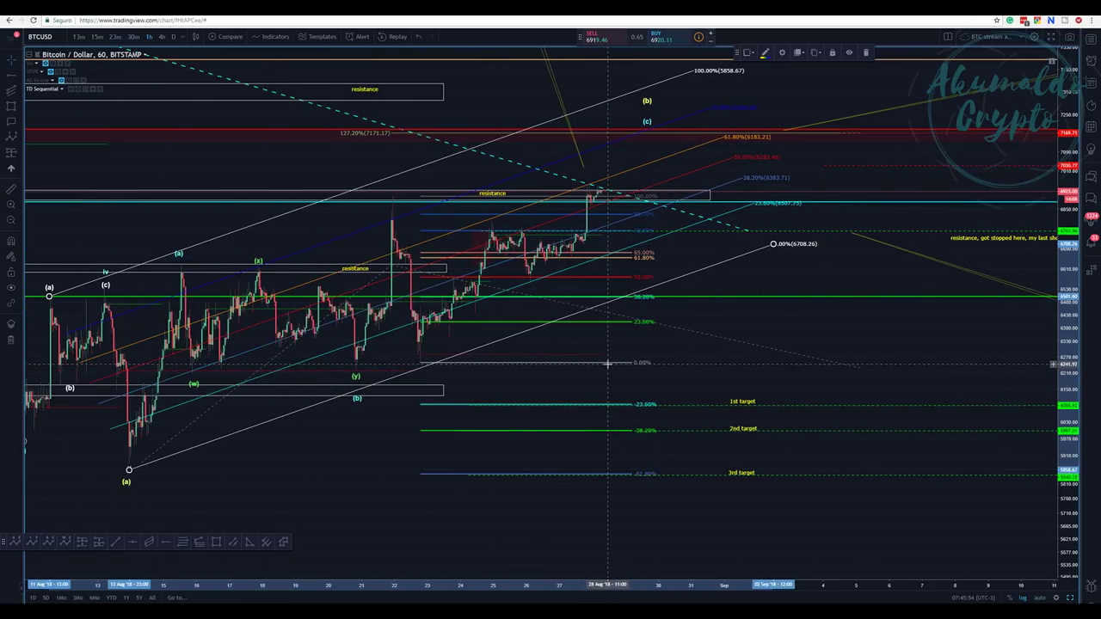
scroll(595, 352, "up", 2)
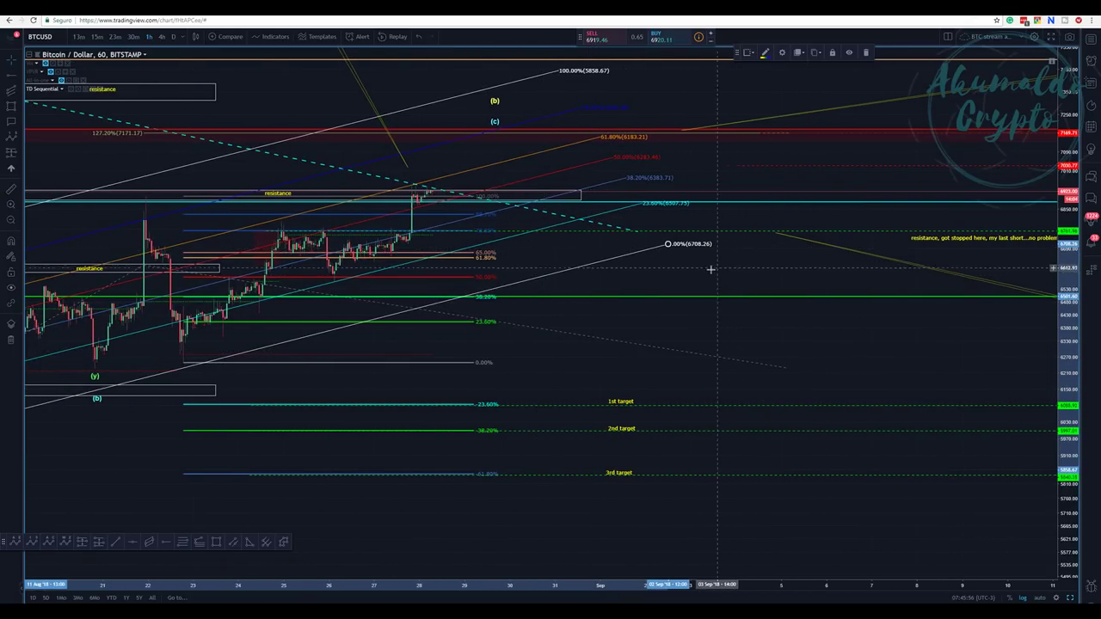
left_click_drag(711, 265, 735, 327)
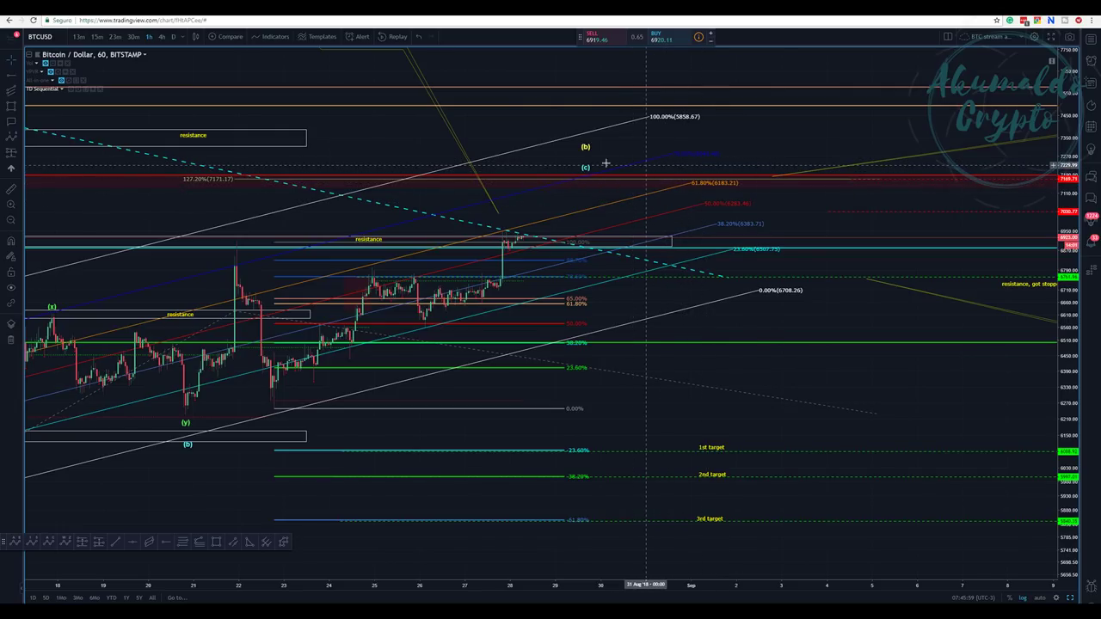
left_click_drag(813, 142, 846, 228)
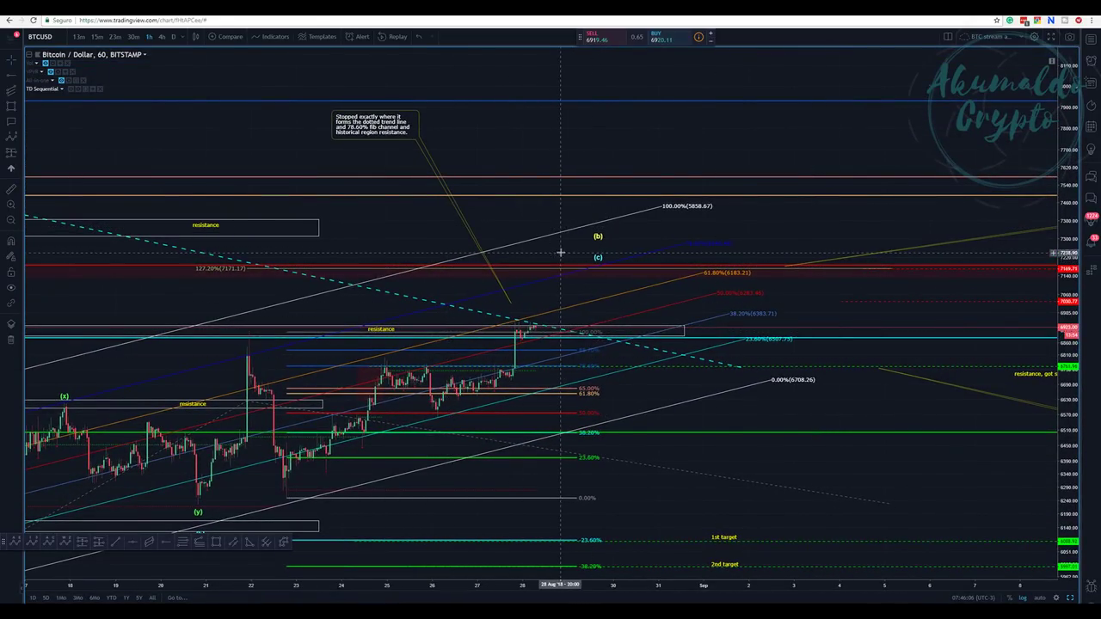
left_click_drag(628, 160, 696, 81)
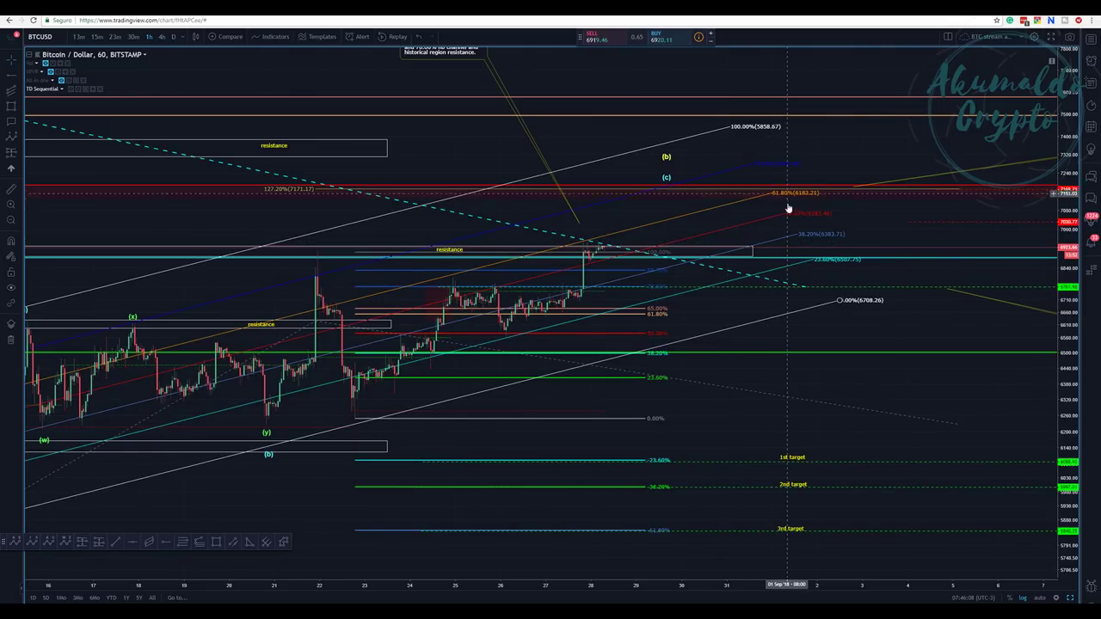
left_click(774, 220)
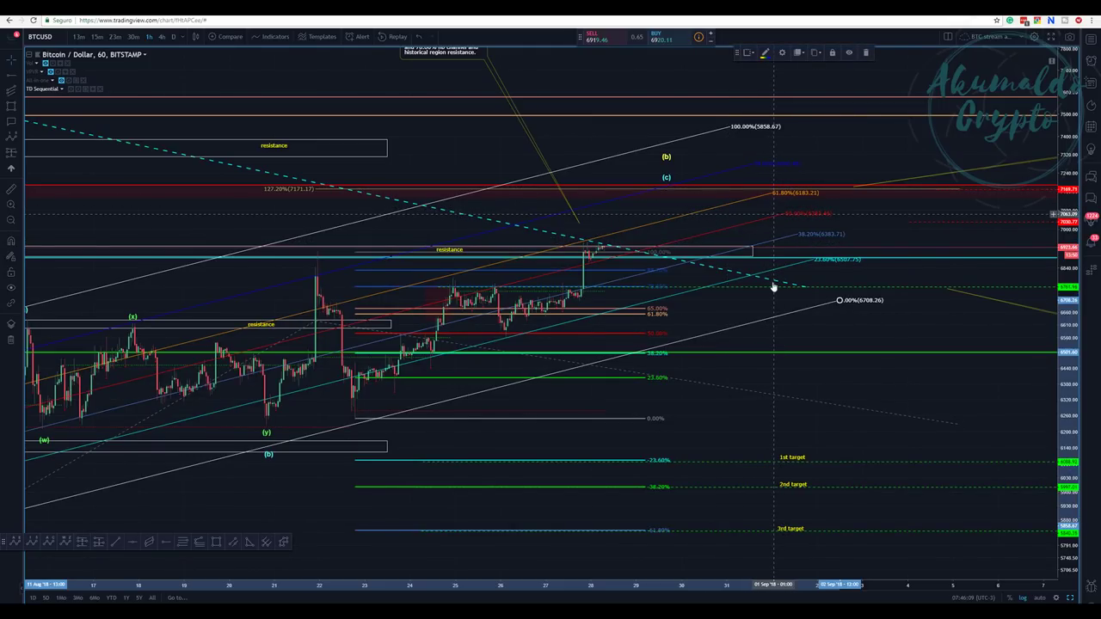
left_click_drag(796, 384, 963, 325)
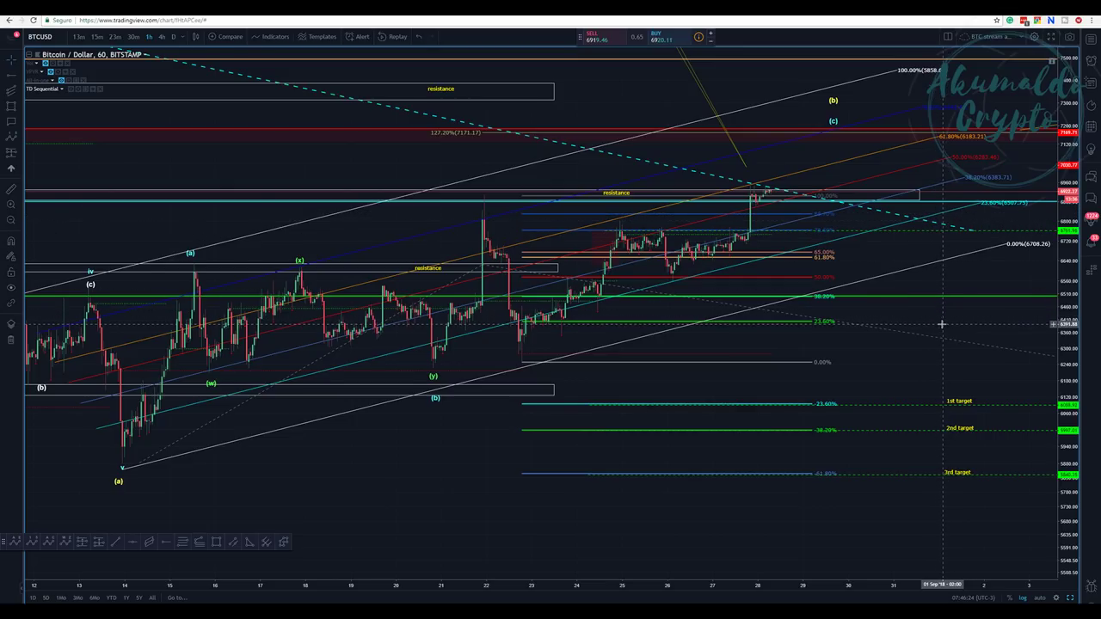
left_click_drag(942, 325, 656, 416)
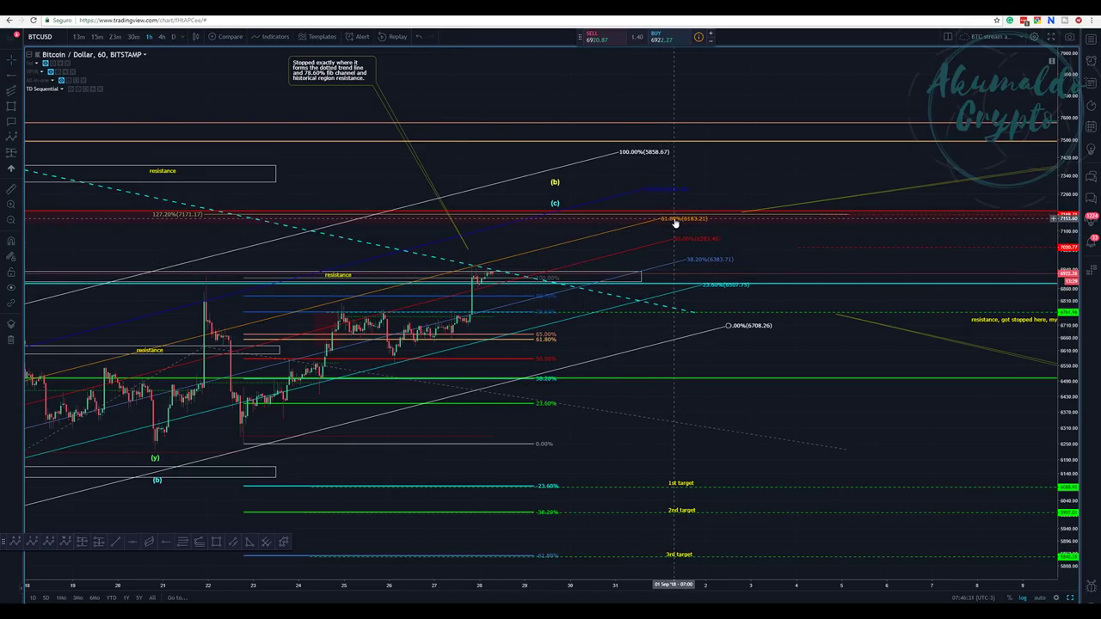
Move the Fib Channel's upper anchor slightly down at the 11 Aug '18 high and its base anchor to 5885.02 at the 13 Aug '18 low
scroll(673, 222, "down", 5)
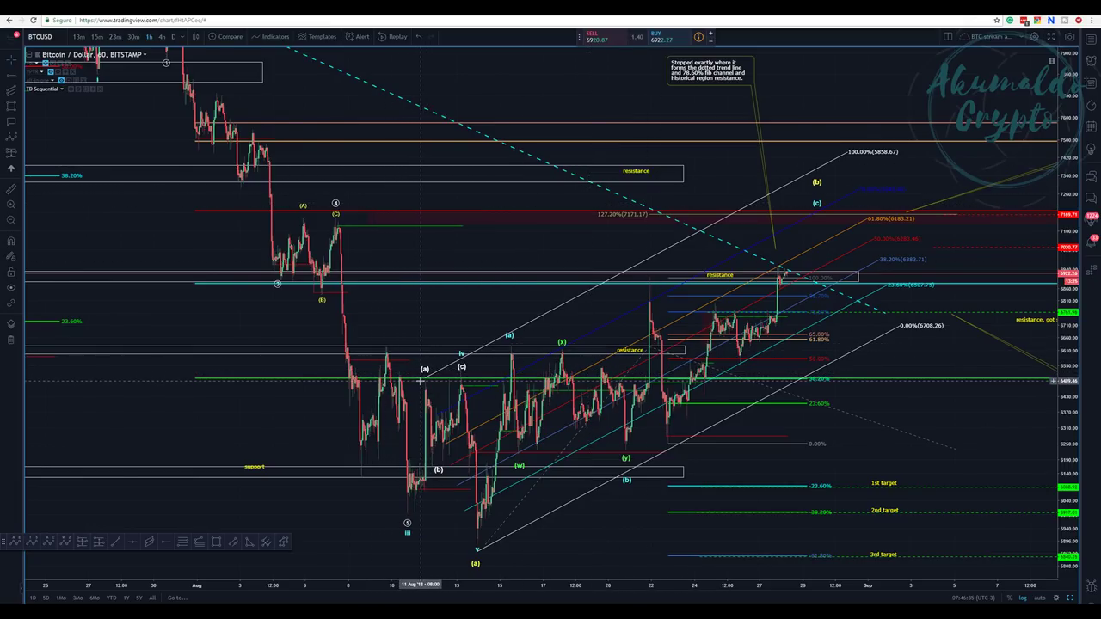
left_click_drag(424, 378, 421, 383)
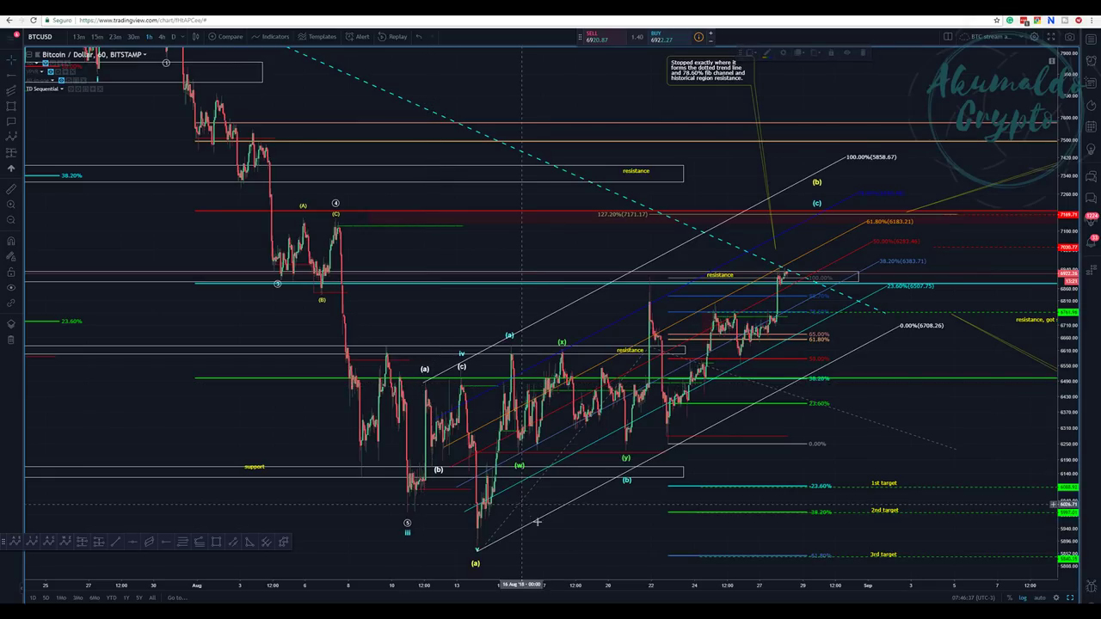
left_click_drag(534, 513, 439, 518)
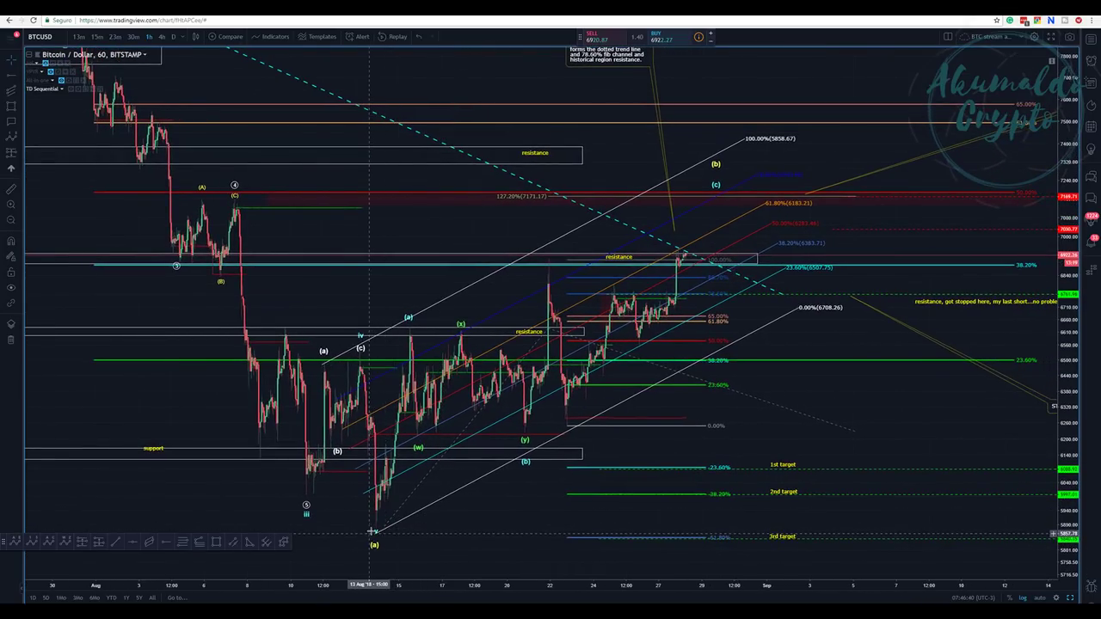
left_click_drag(376, 533, 375, 527)
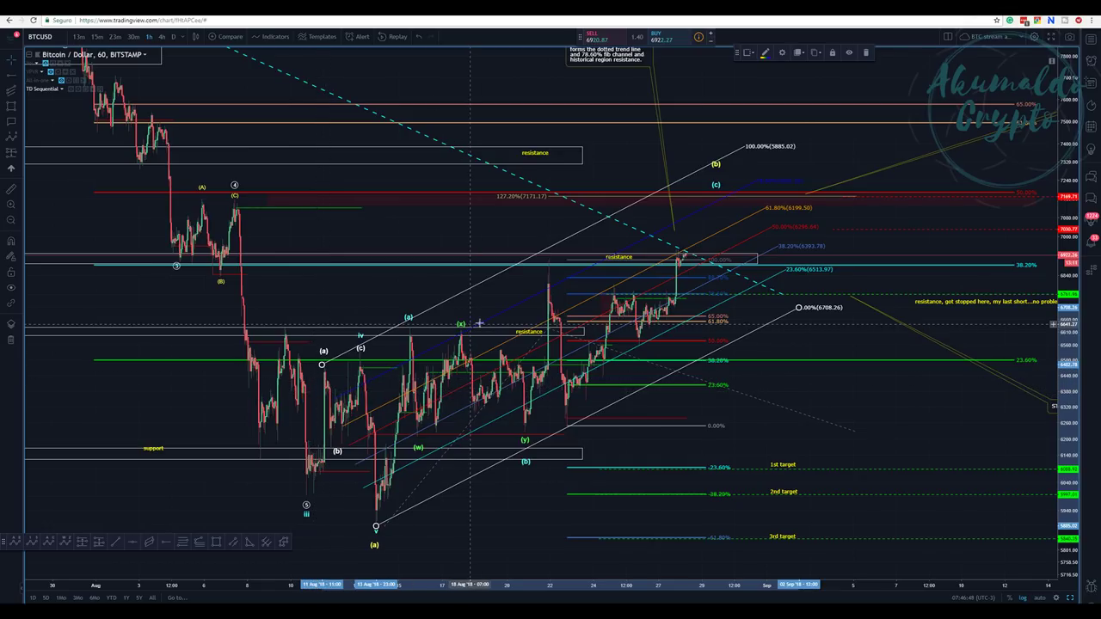
Move the callout about 50% for the B wave closer to the price action, above the red target zone
scroll(742, 232, "up", 1)
scroll(742, 232, "up", 1)
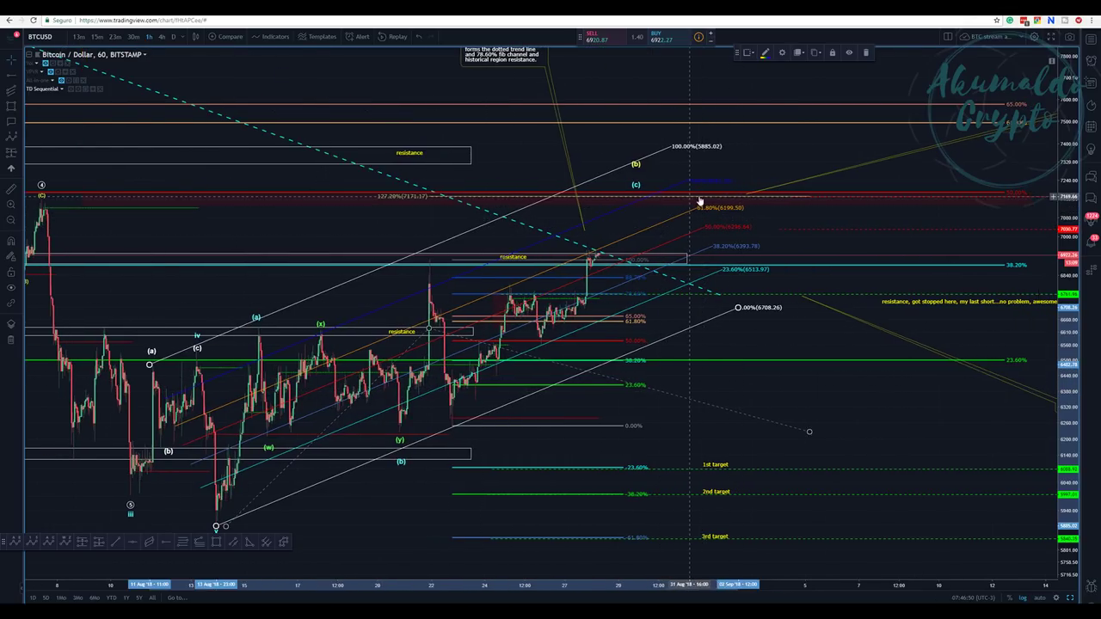
scroll(722, 190, "up", 1)
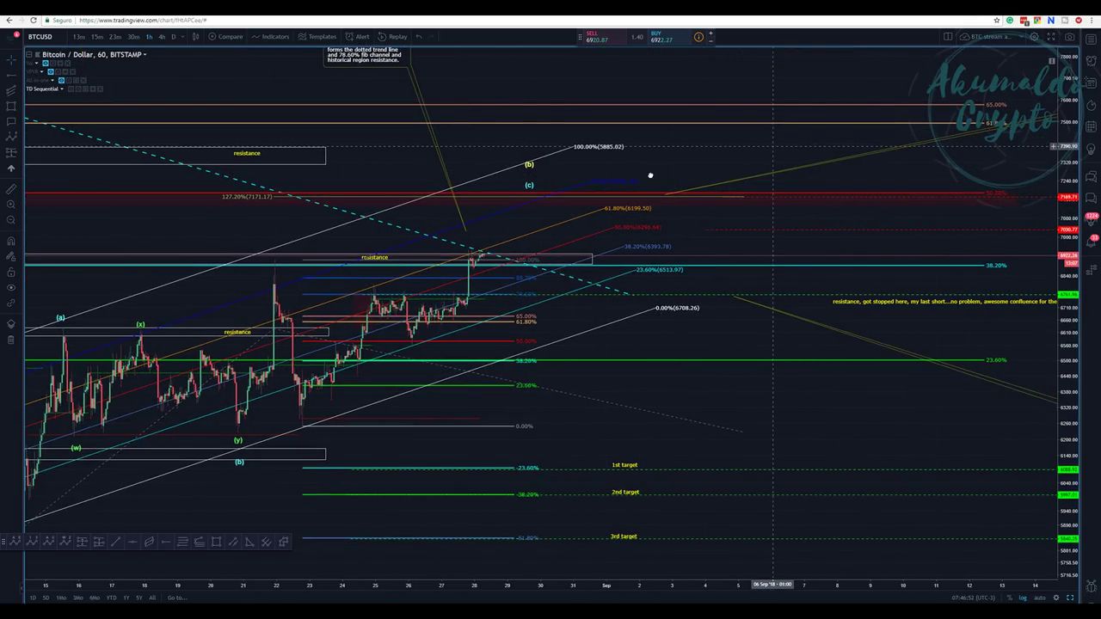
left_click_drag(674, 181, 466, 220)
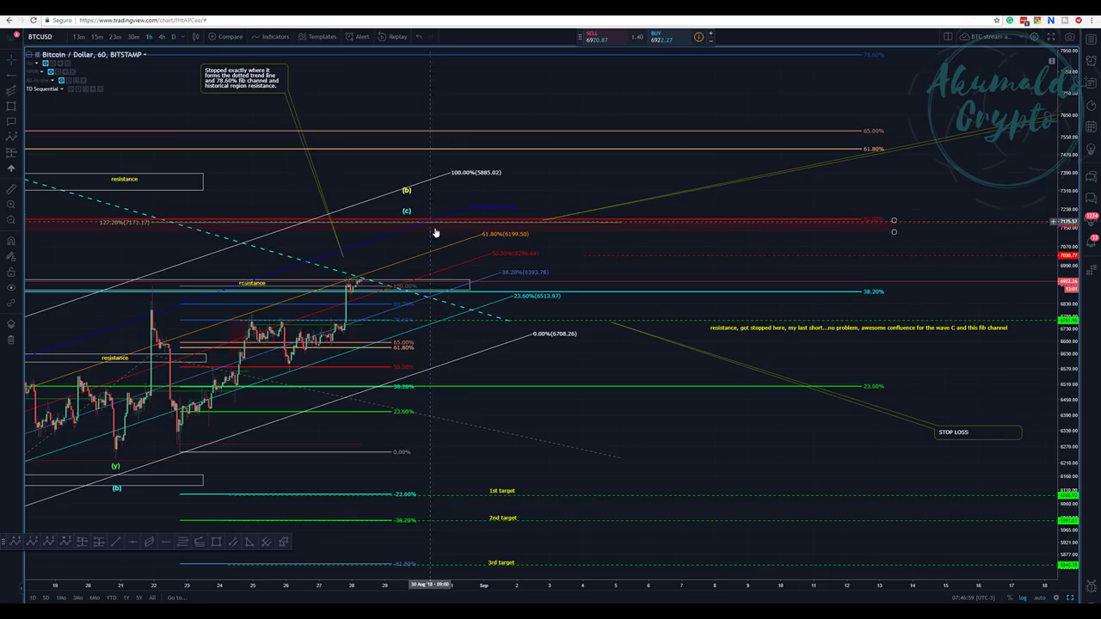
left_click_drag(903, 185, 874, 196)
double_click(989, 134)
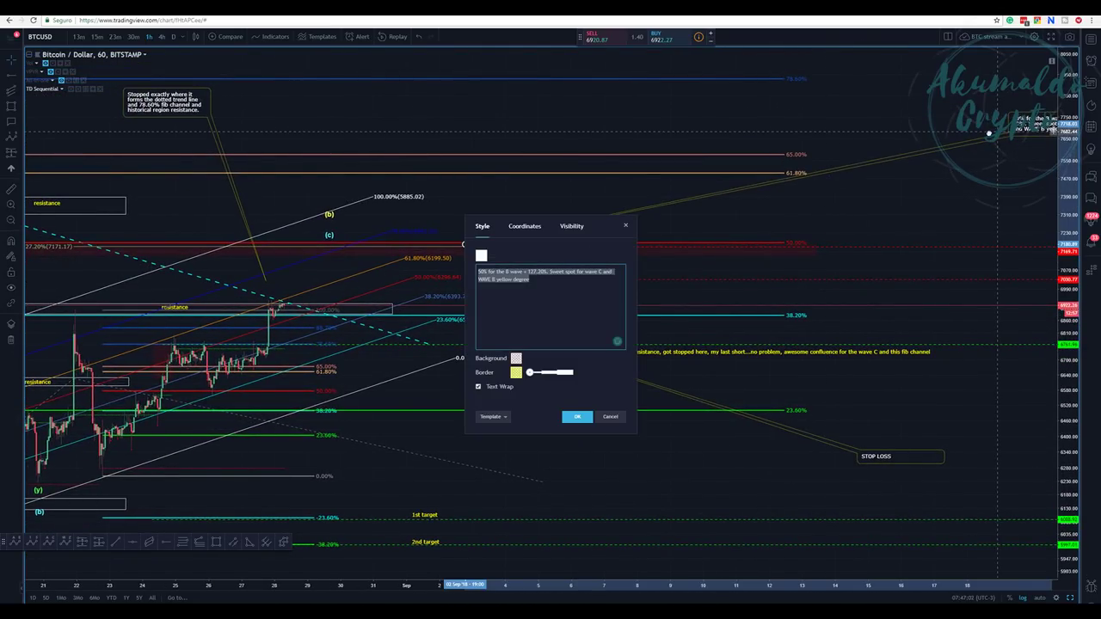
key("Escape")
left_click_drag(1019, 124, 564, 144)
left_click_drag(649, 151, 514, 118)
left_click_drag(369, 215, 565, 166)
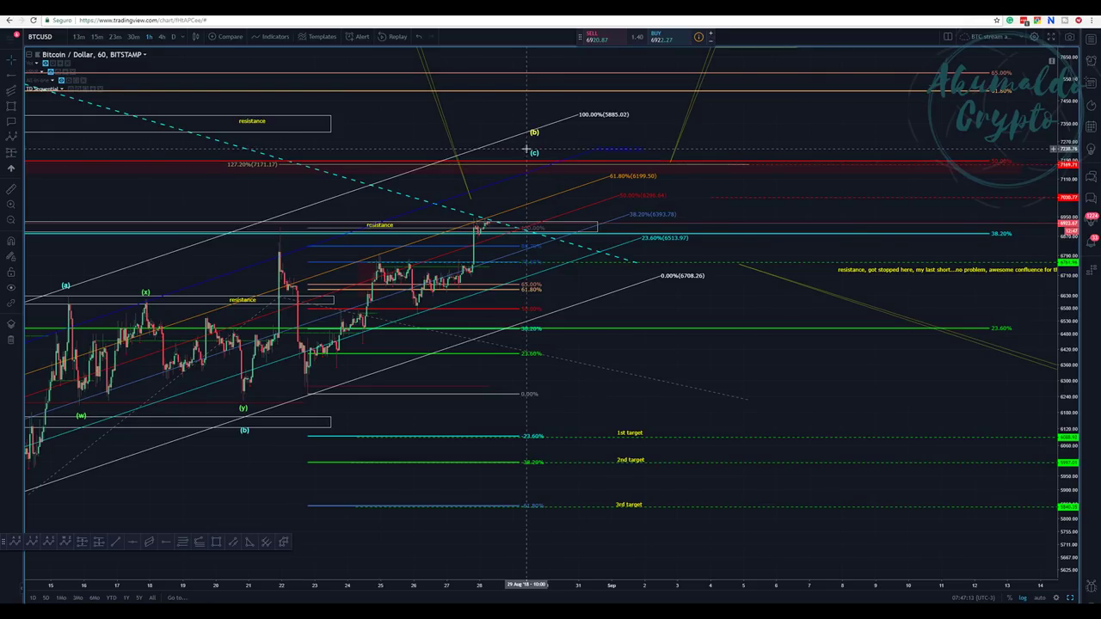
Move the yellow (b) and cyan (c) wave labels together to about 7289 at 30 Aug '18, inside the upper part of the Fib Channel
left_click_drag(535, 135, 568, 138)
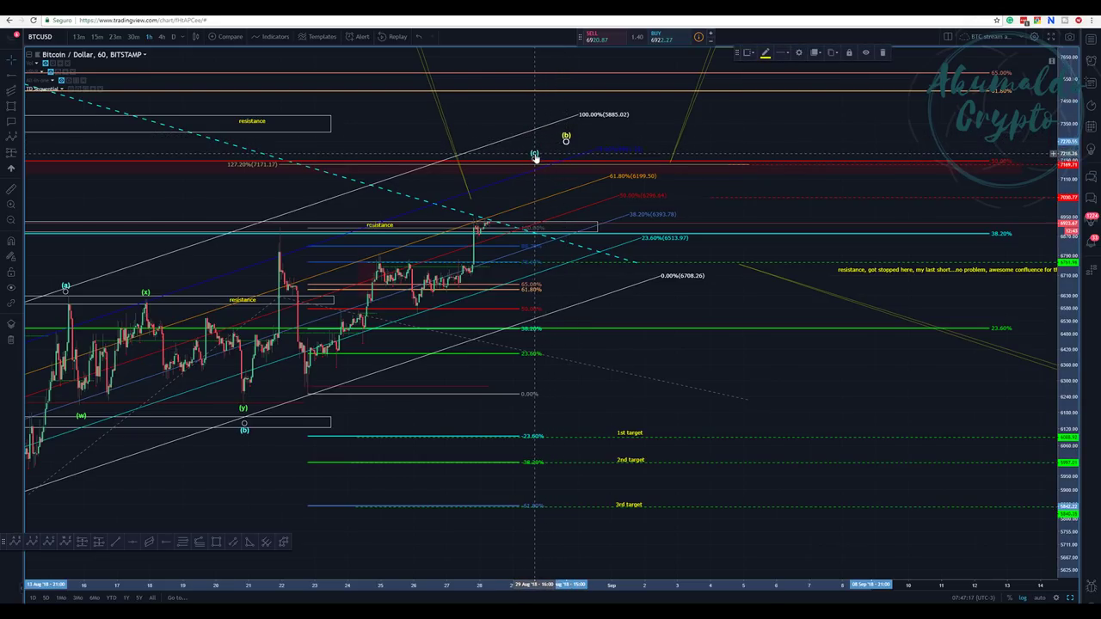
left_click_drag(534, 157, 558, 135)
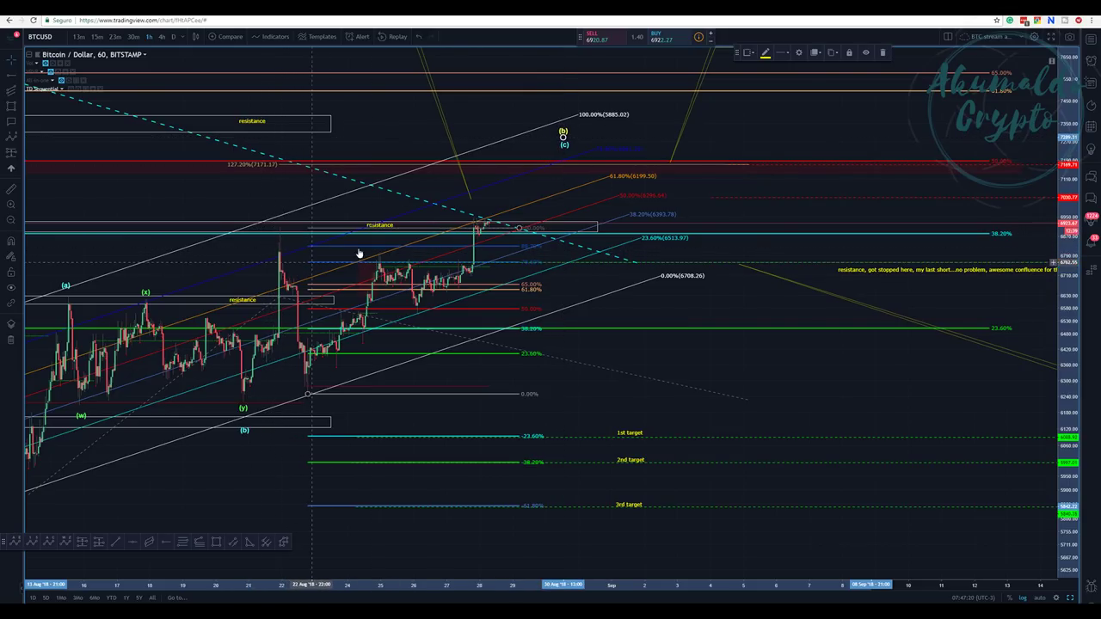
left_click(562, 162)
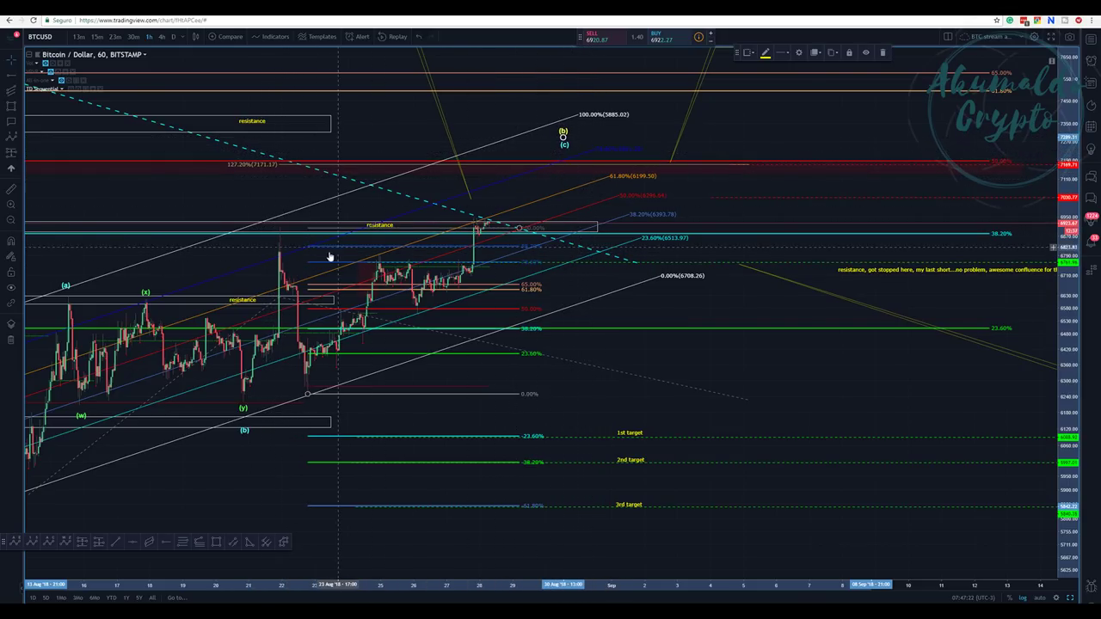
Review the whole Fib Channel against the target zone and wave labels over a wider price range that includes the callouts
scroll(278, 387, "down", 2)
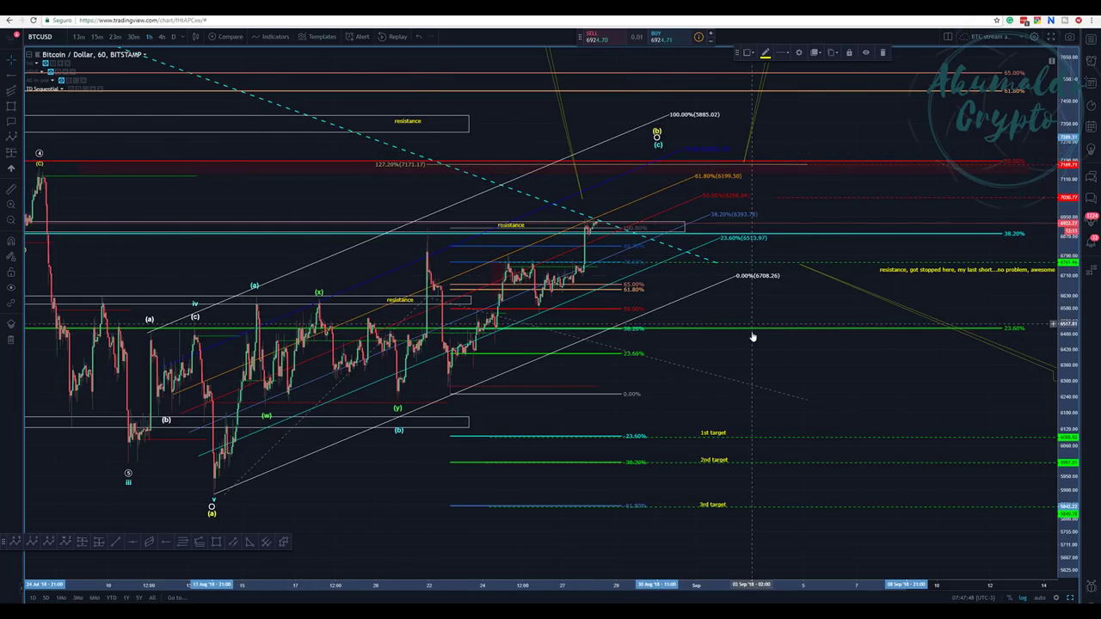
scroll(747, 332, "up", 3)
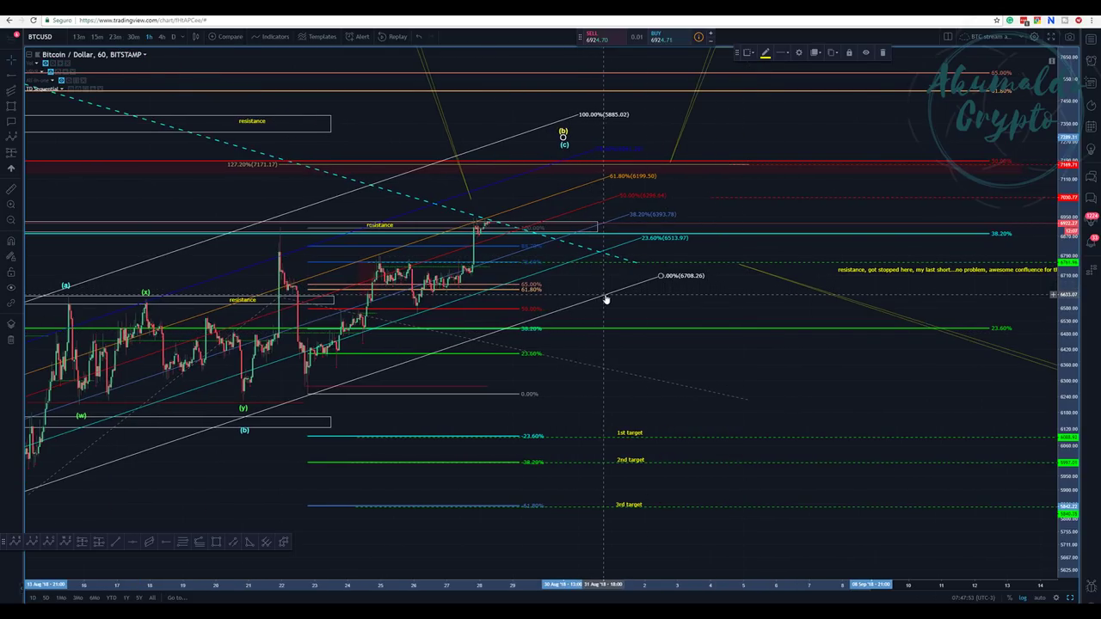
scroll(606, 299, "down", 2)
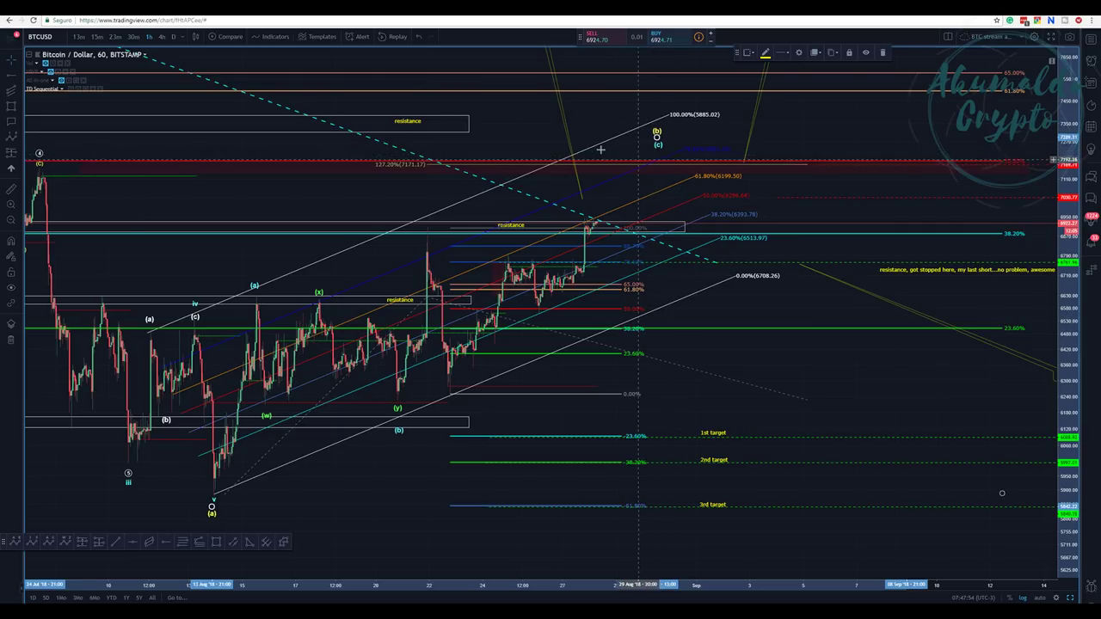
left_click_drag(1068, 80, 1068, 151)
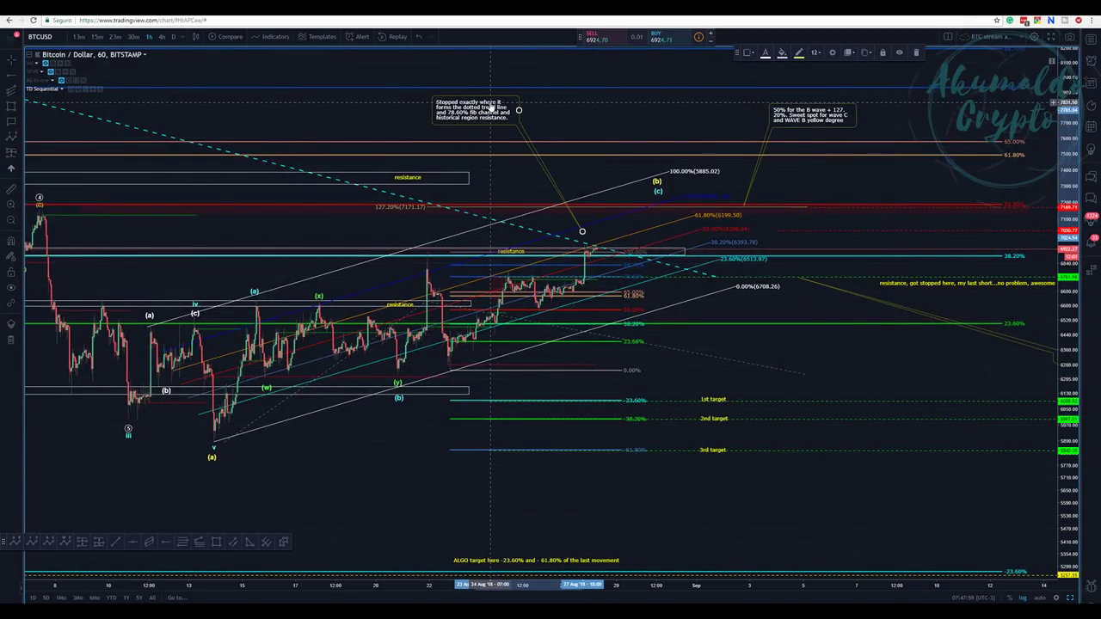
Move the callout about the stop at the dotted trend line to an earlier time, farther from the price action
left_click_drag(505, 101, 436, 100)
left_click_drag(504, 319, 718, 318)
left_click_drag(914, 344, 517, 330)
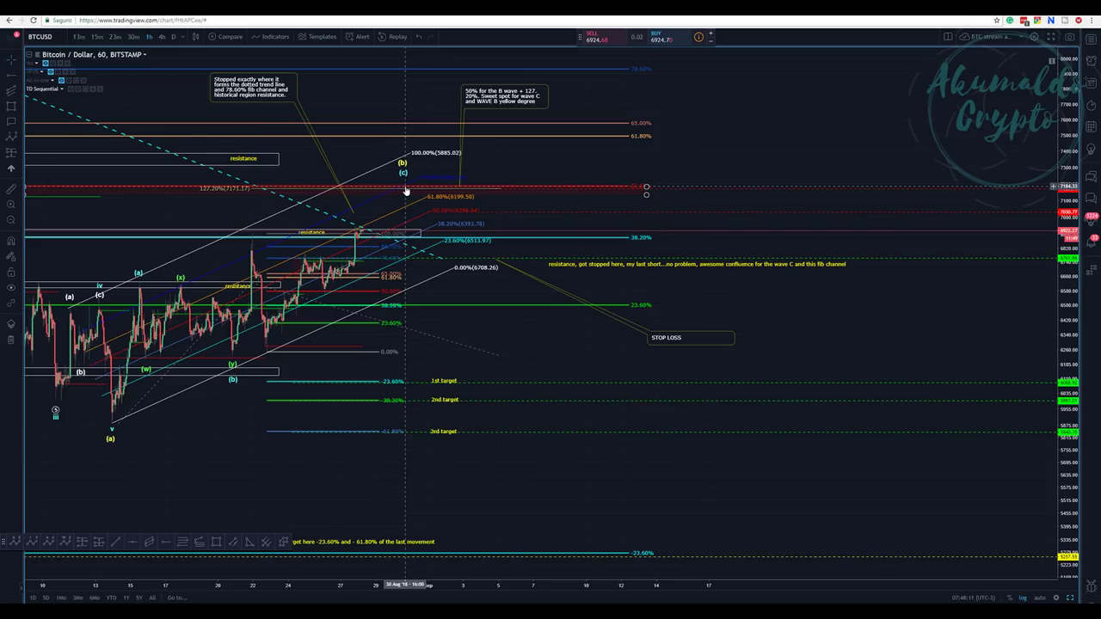
Open the Fib Channel's format settings, review its enabled levels and close them without changes
left_click(403, 170)
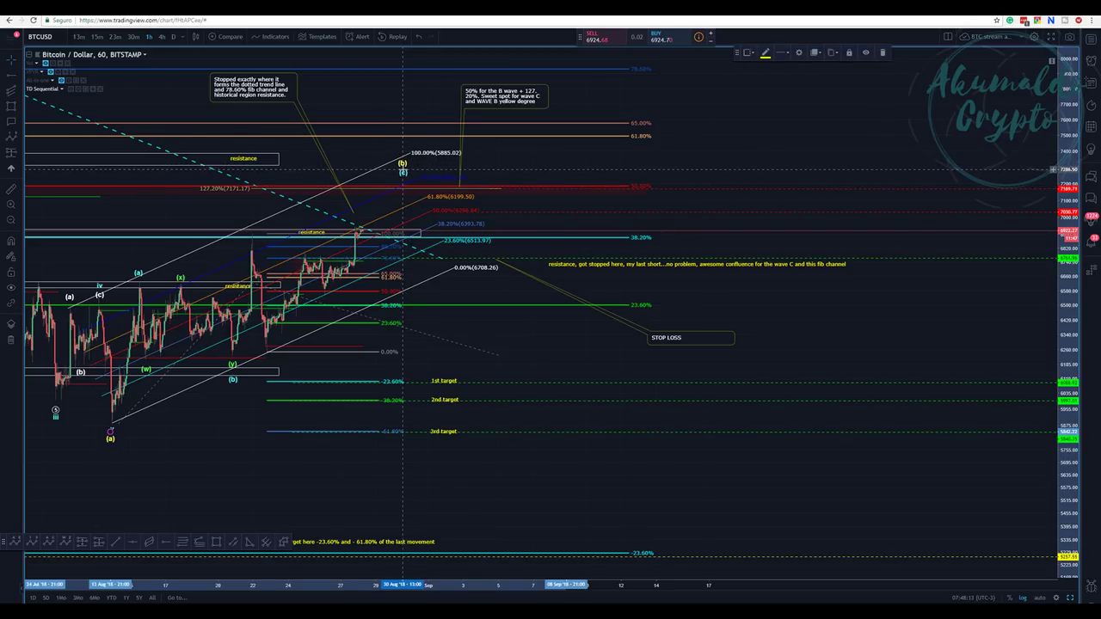
right_click(397, 190)
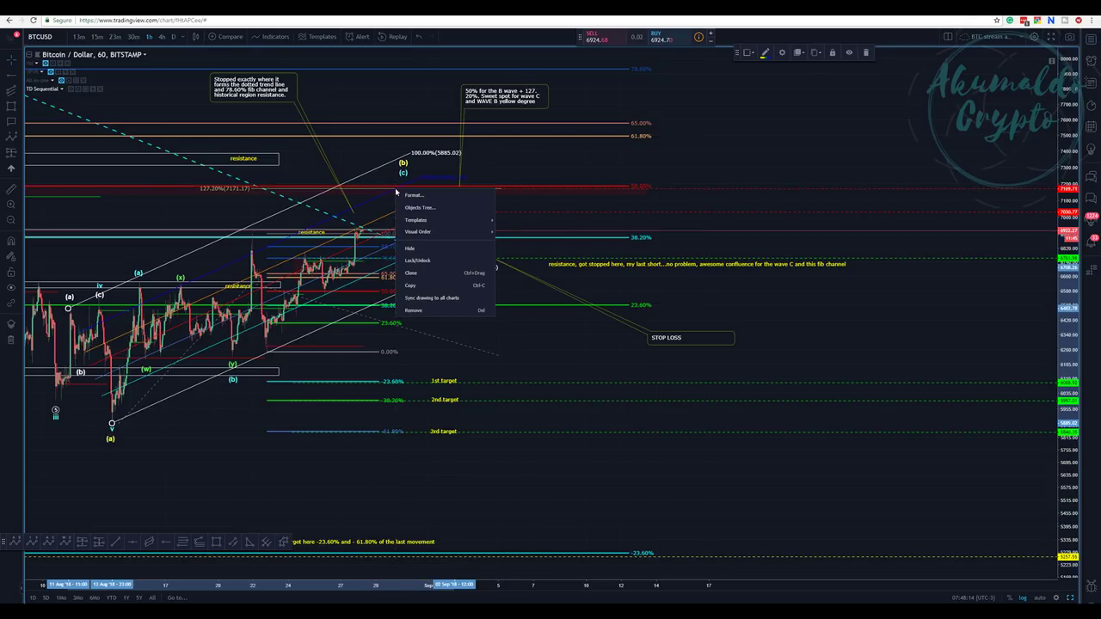
left_click(415, 195)
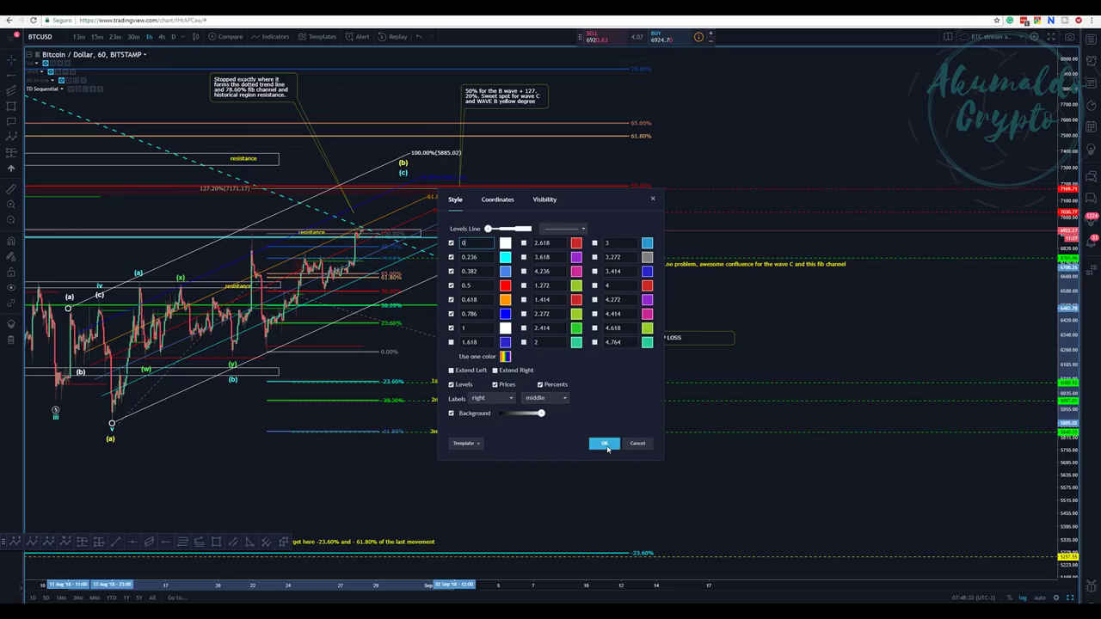
left_click(637, 444)
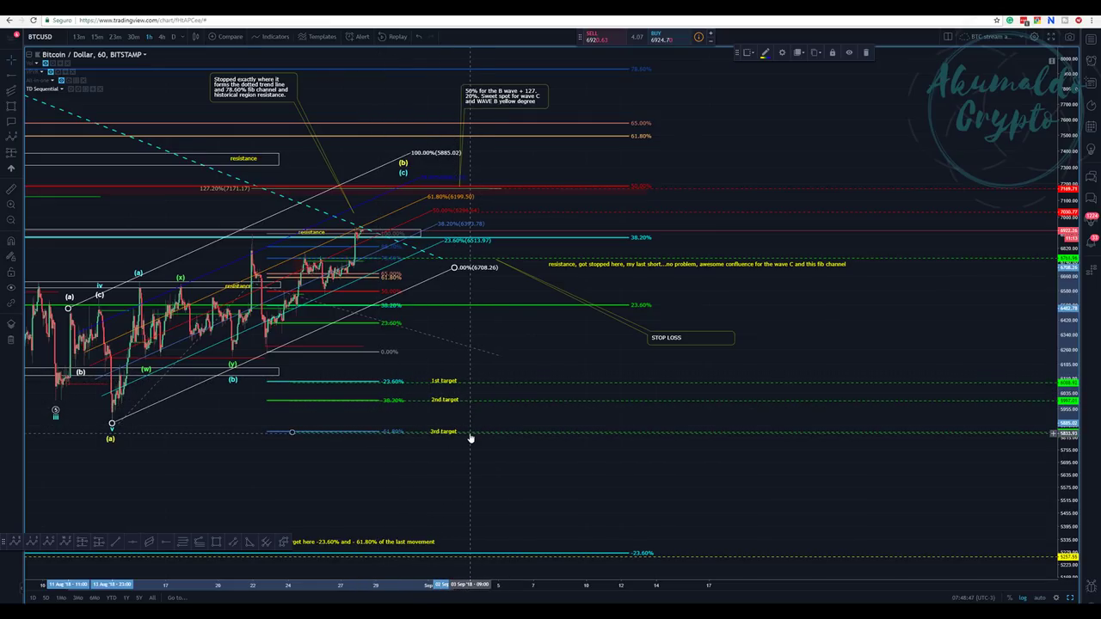
Delete the STOP LOSS callout attached to the dashed green level beside the Fib Channel
left_click_drag(680, 336, 722, 299)
double_click(710, 303)
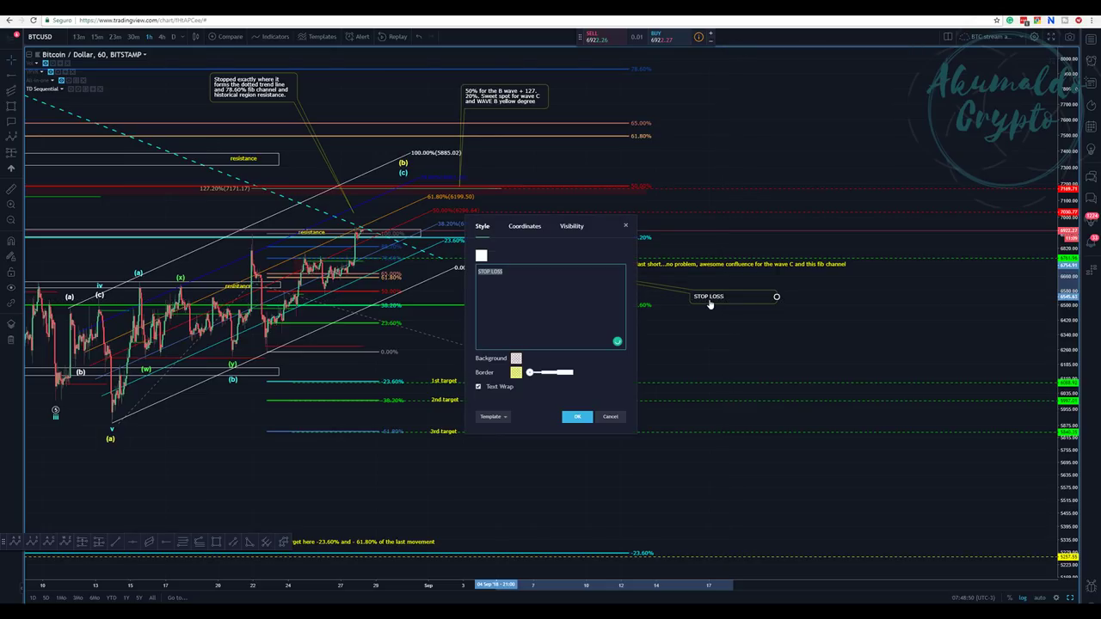
key("Delete")
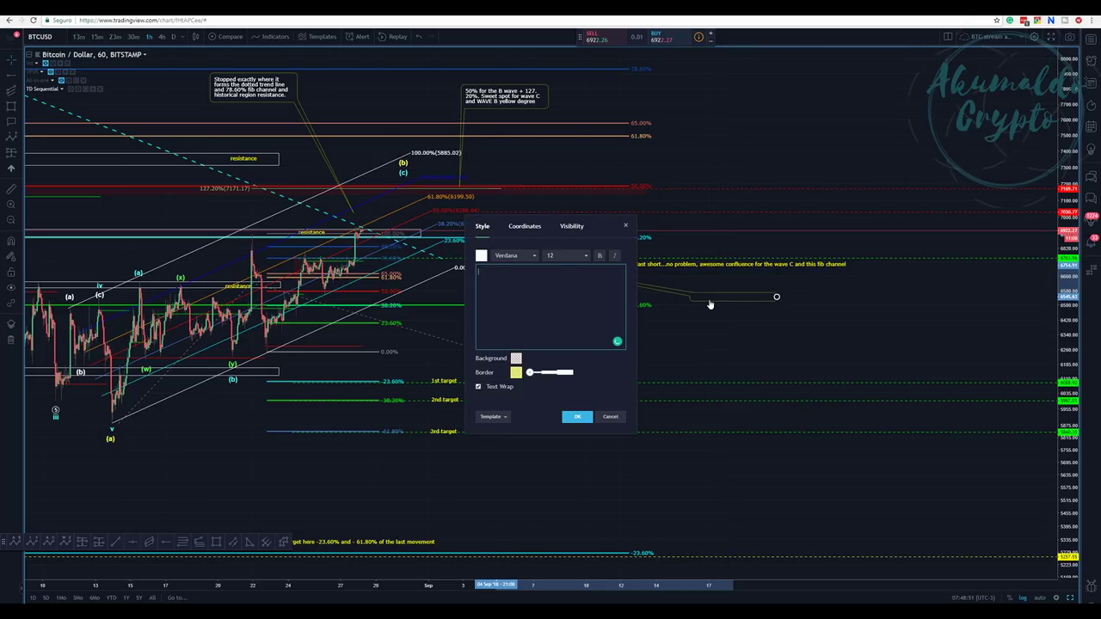
left_click(625, 226)
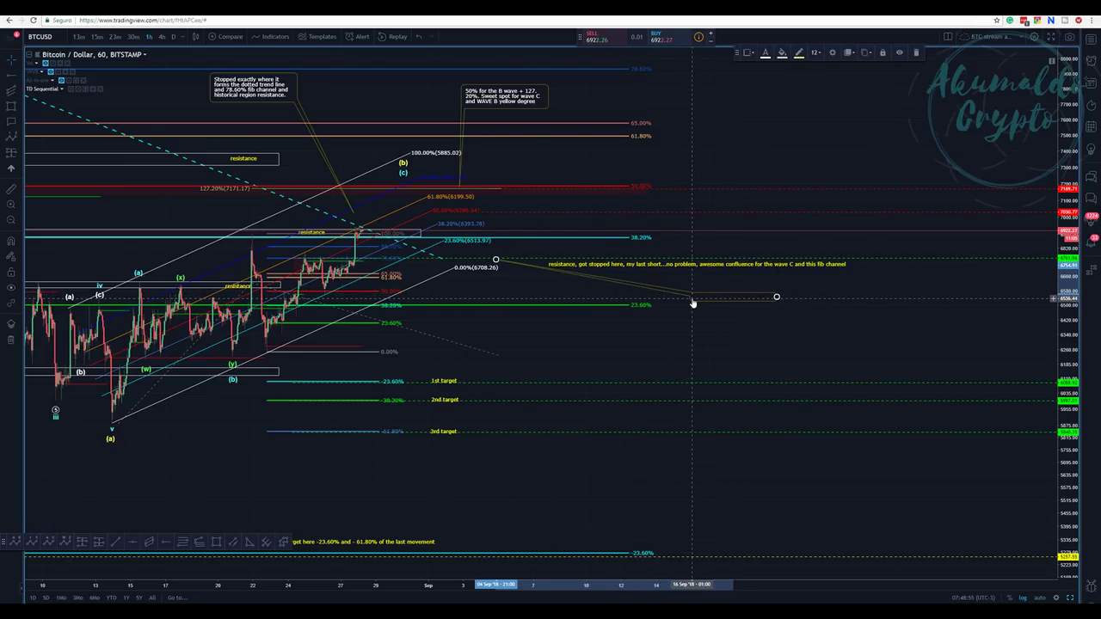
key("Delete")
Move the resistance label at the current price zone back to 15 Aug '18, clear of the latest candles
scroll(693, 303, "down", 2)
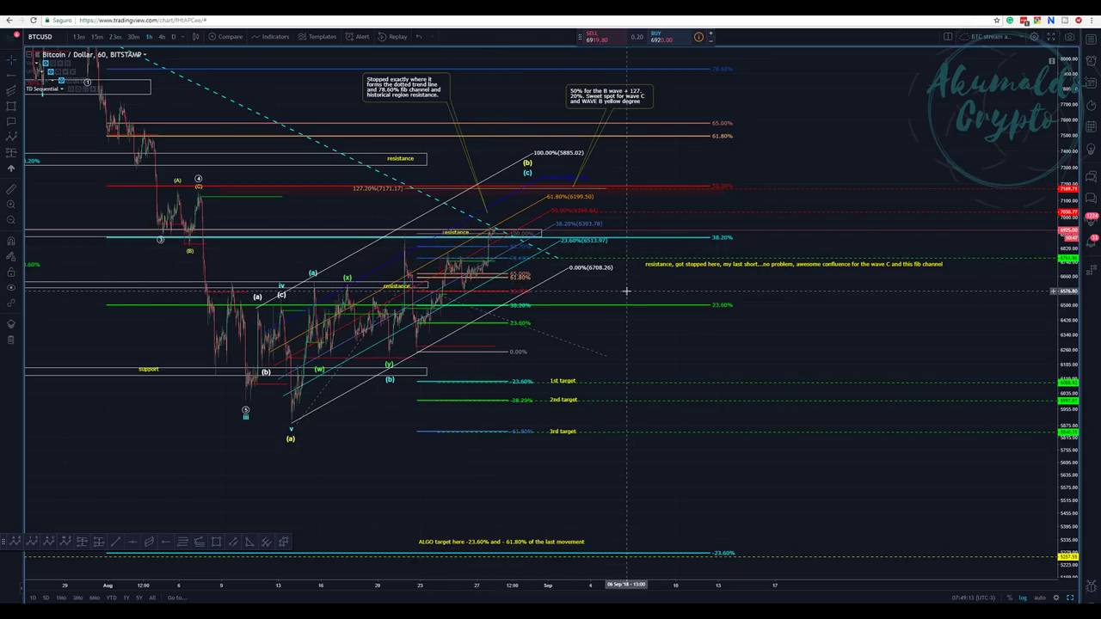
left_click_drag(619, 290, 546, 299)
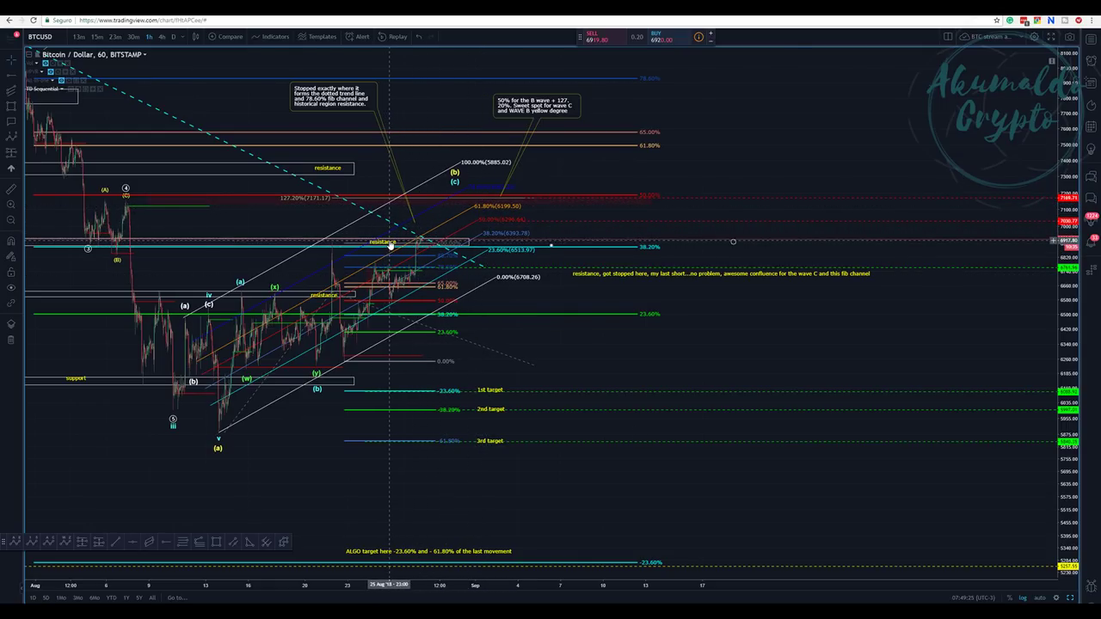
left_click_drag(389, 246, 259, 244)
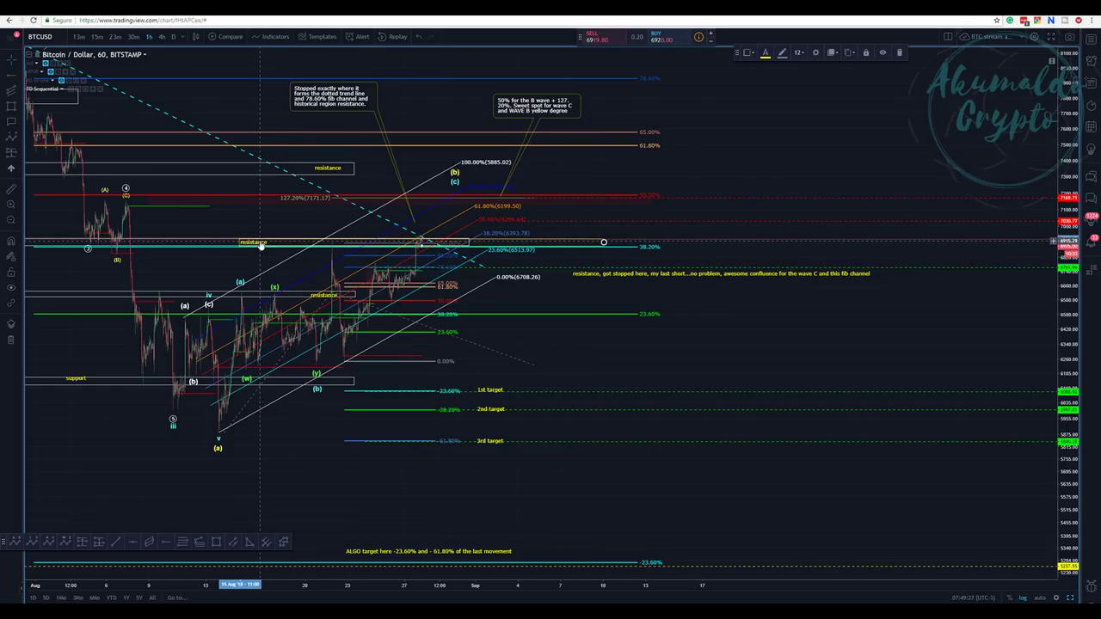
Examine the current resistance zone against earlier price action back to June 2018 and against the Fib Channel and dotted trend line
scroll(127, 229, "down", 4)
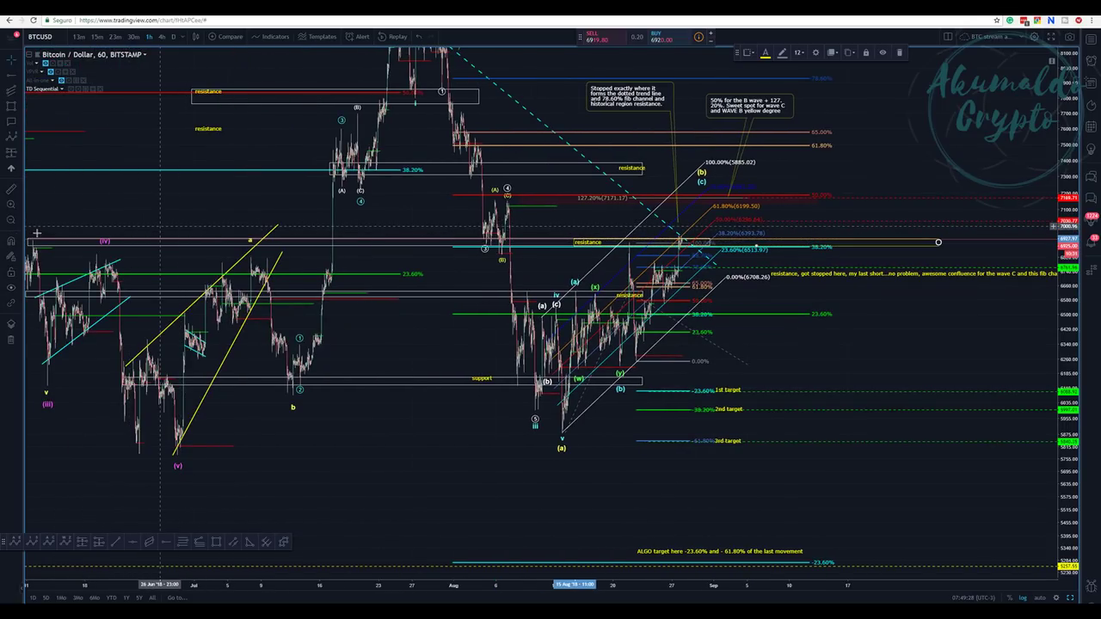
scroll(180, 232, "down", 2)
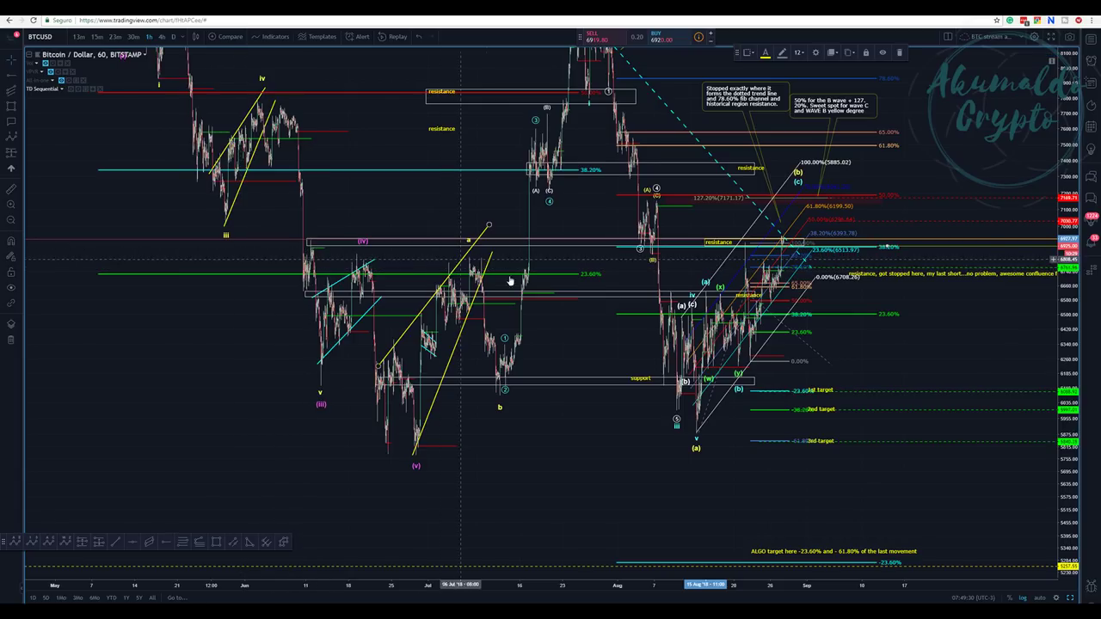
scroll(510, 282, "up", 5)
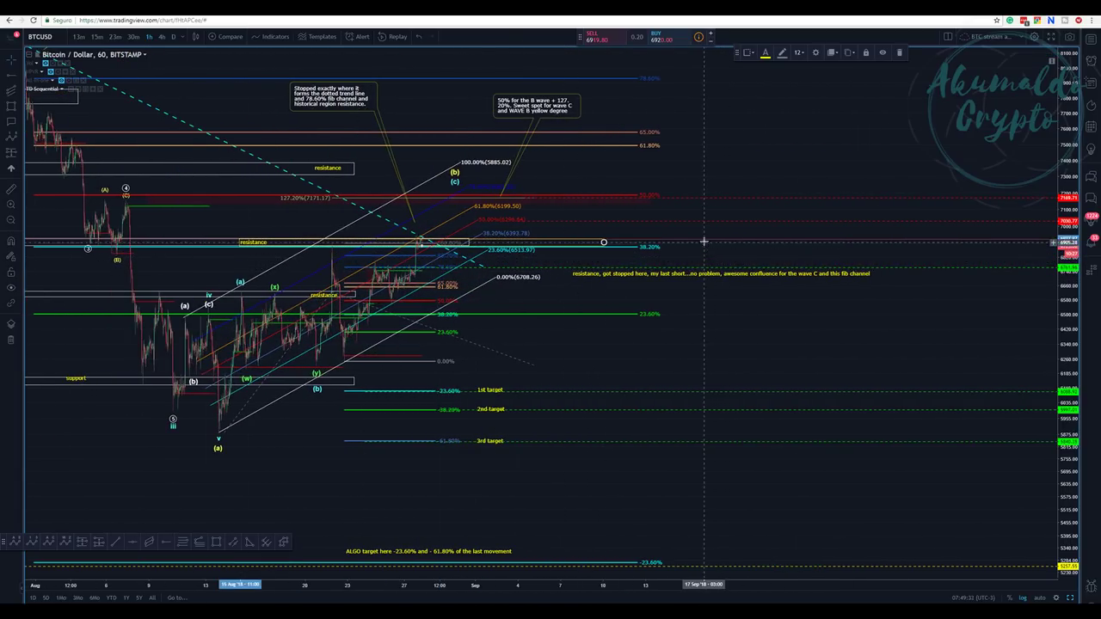
left_click_drag(699, 248, 624, 254)
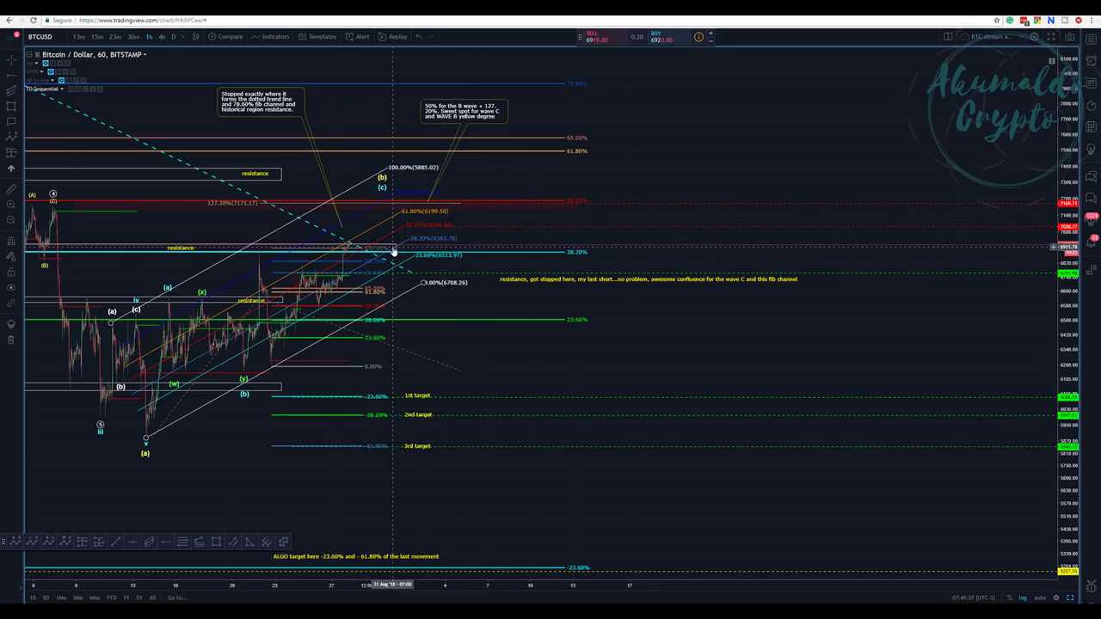
scroll(393, 250, "down", 1)
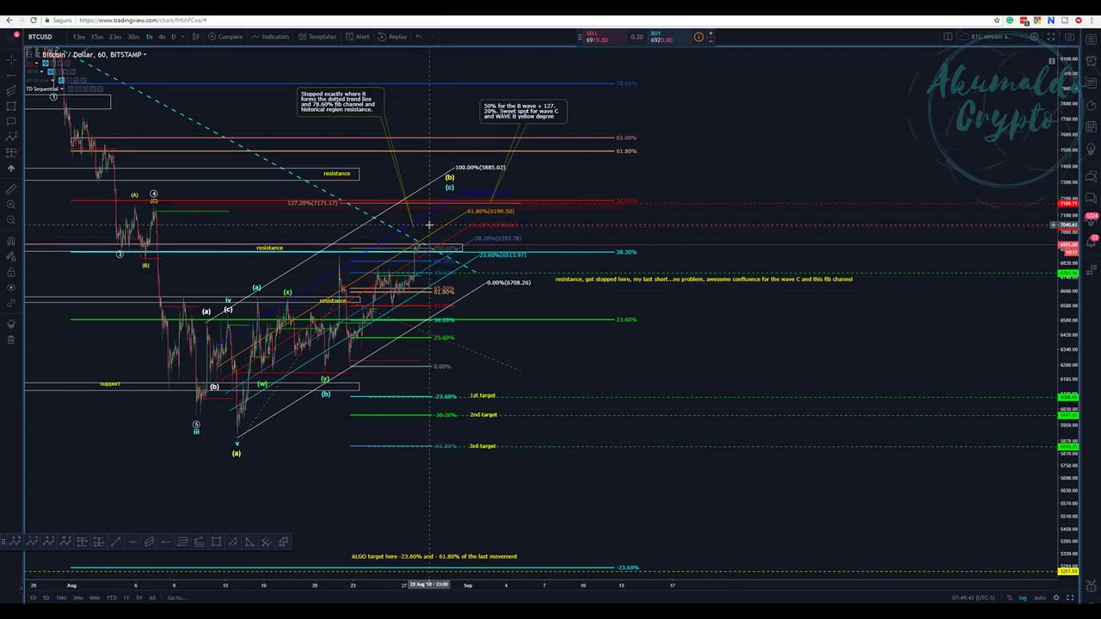
scroll(428, 224, "down", 2)
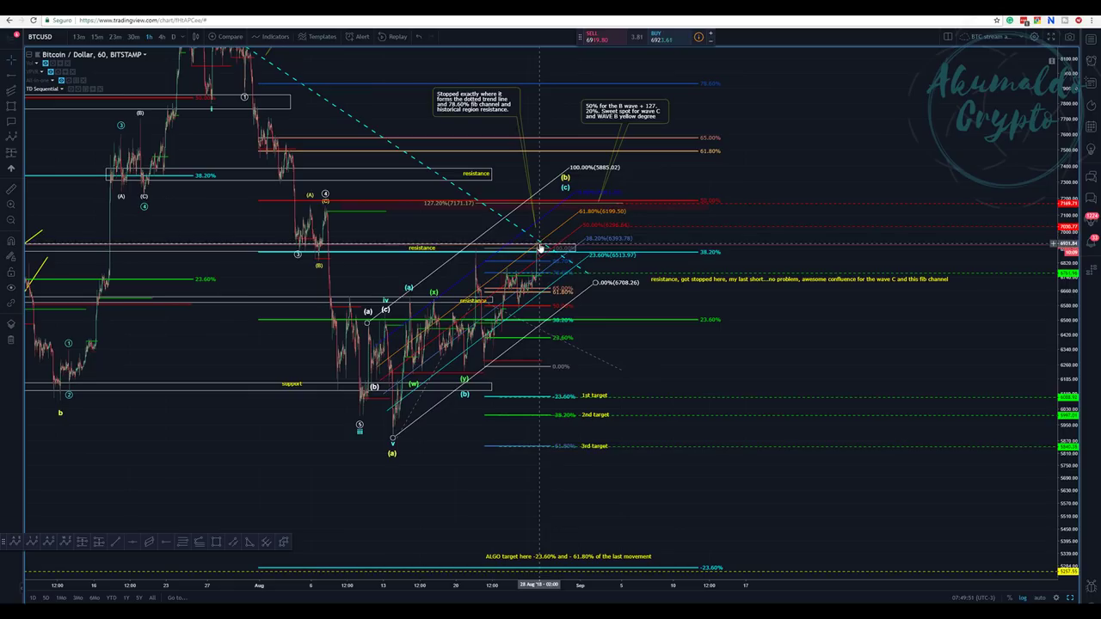
scroll(542, 245, "up", 2)
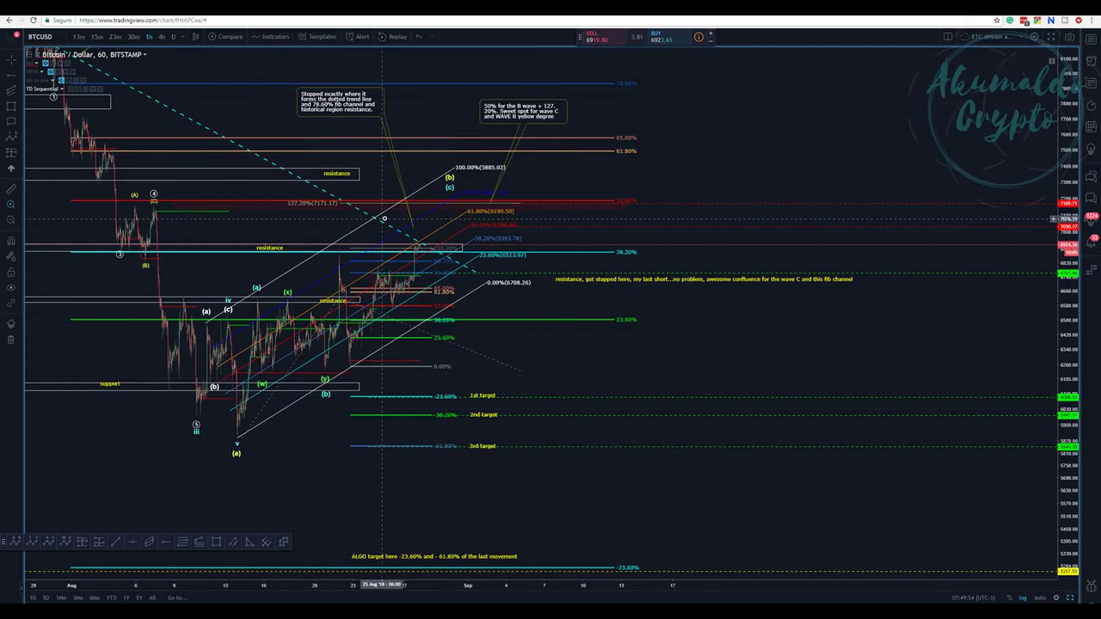
Inspect the 28 Aug '18 candles closely where the dotted trend line meets the Fib Channel line, and compare them with the earlier wave structure
left_click_drag(385, 217, 458, 268)
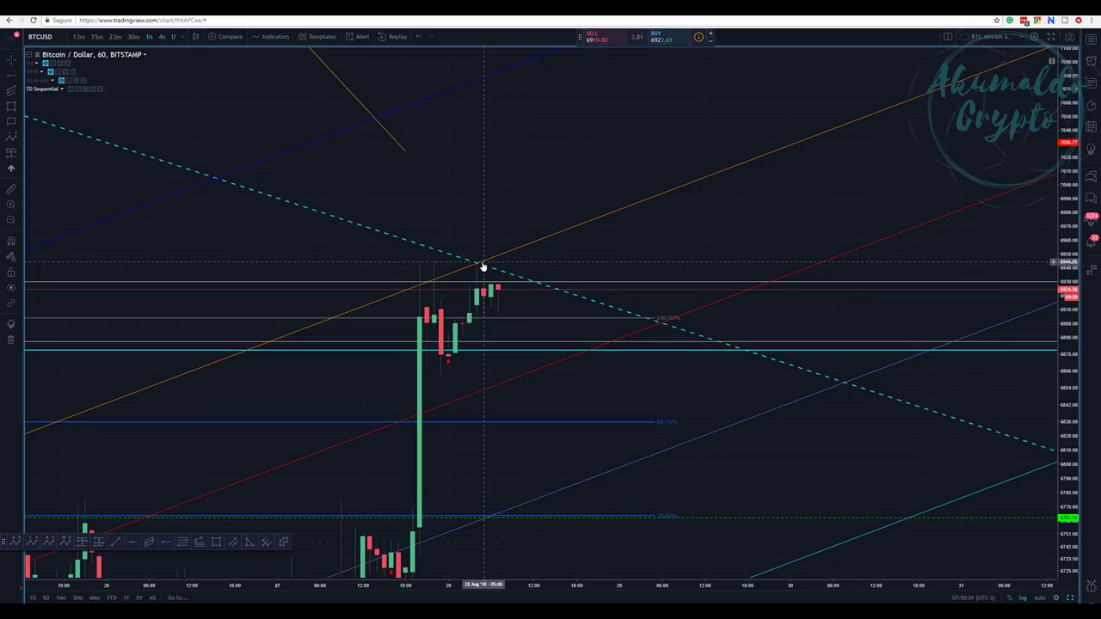
scroll(554, 283, "down", 1)
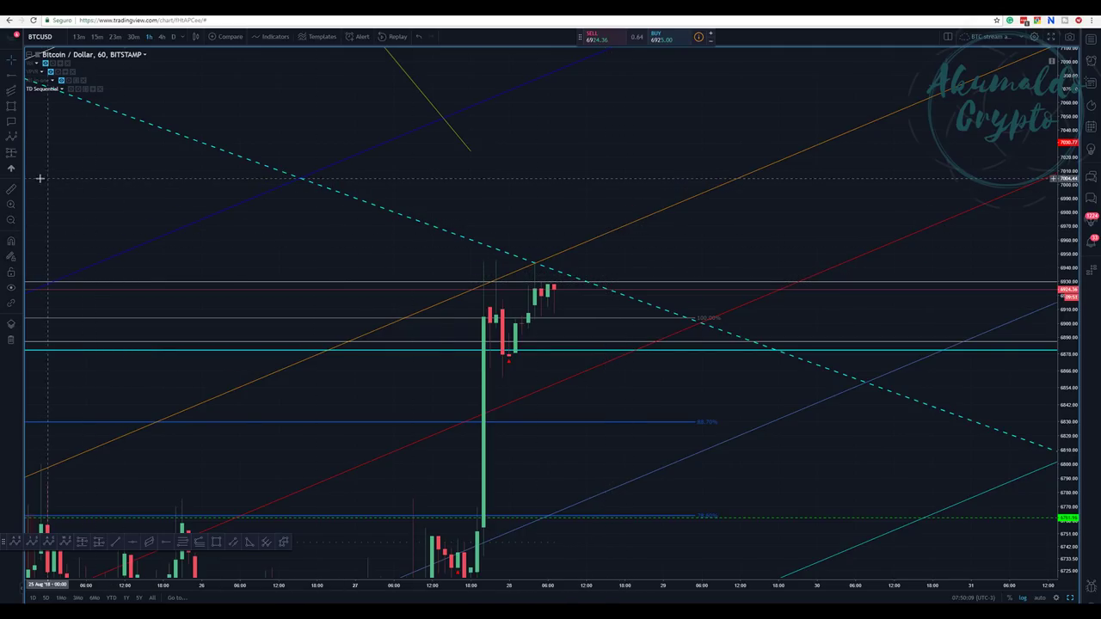
left_click(10, 221)
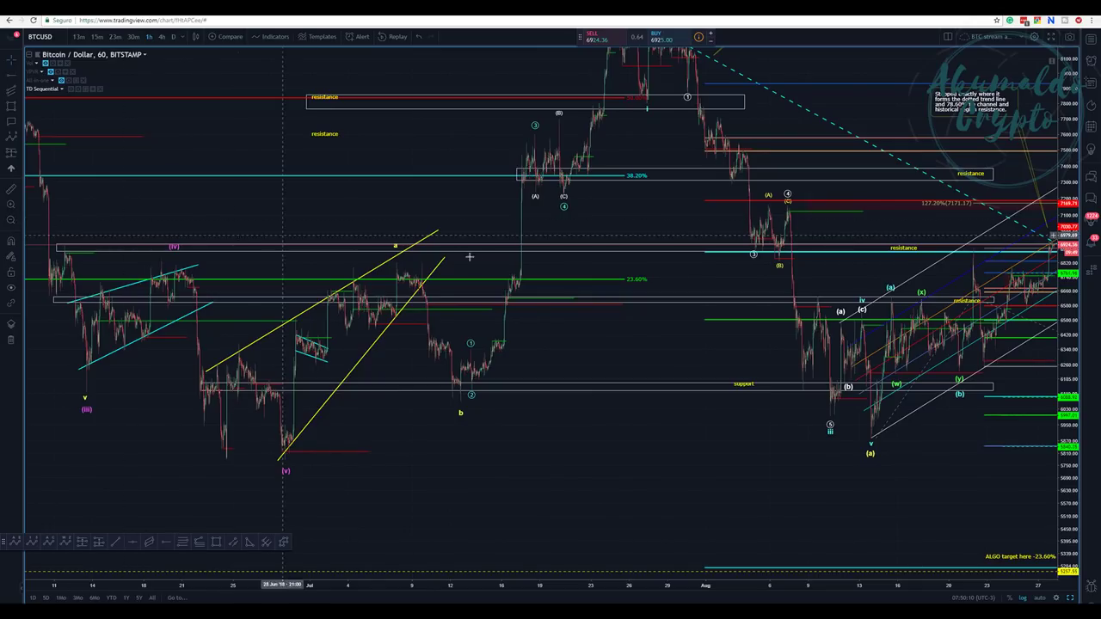
scroll(548, 453, "up", 2)
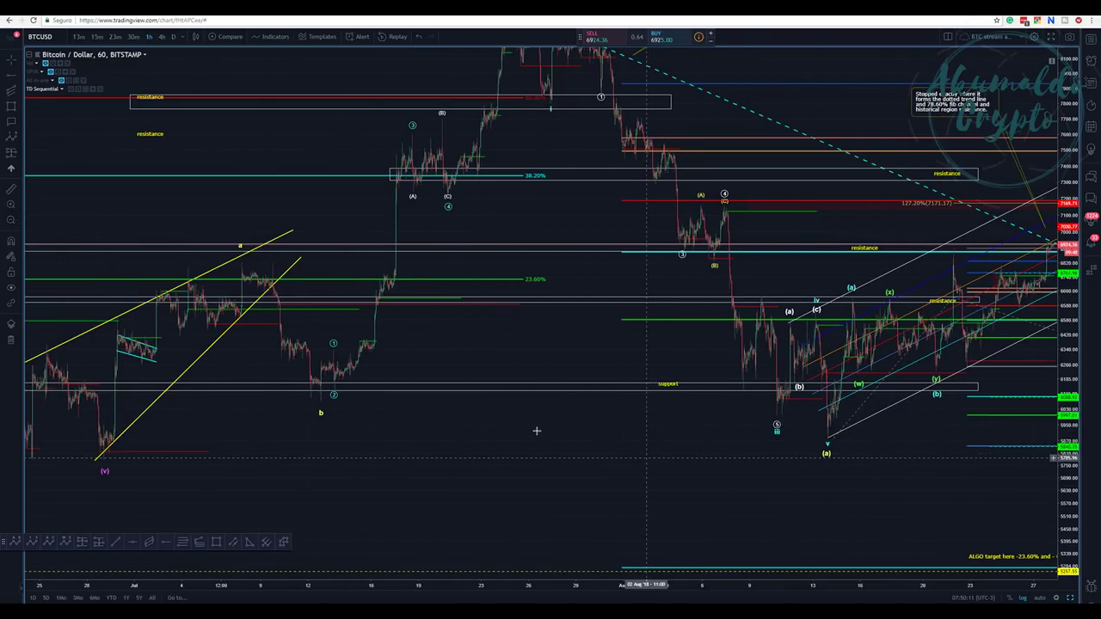
left_click_drag(536, 430, 74, 437)
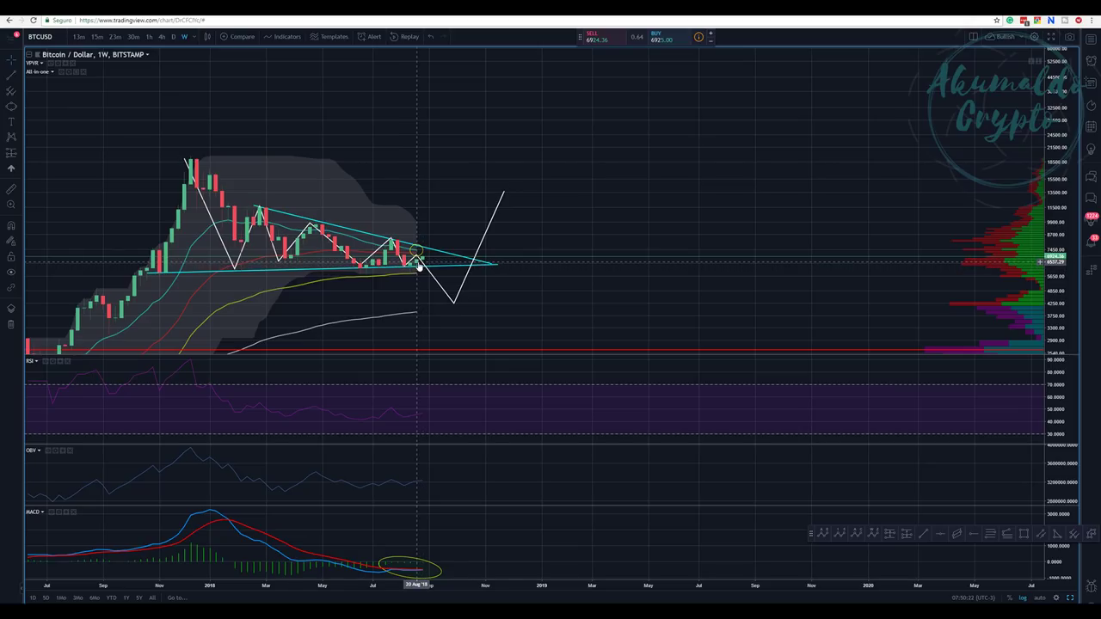
Switch to the weekly BTCUSD chart and remove the small yellow ellipse around the latest candles beneath the descending trend line
left_click(417, 256)
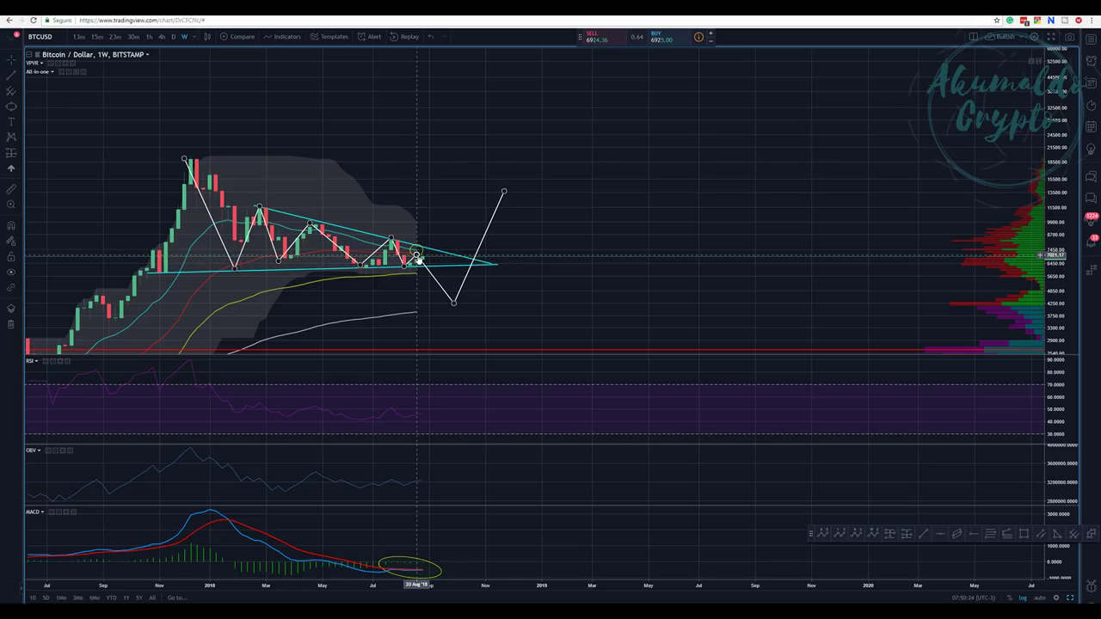
left_click(419, 266)
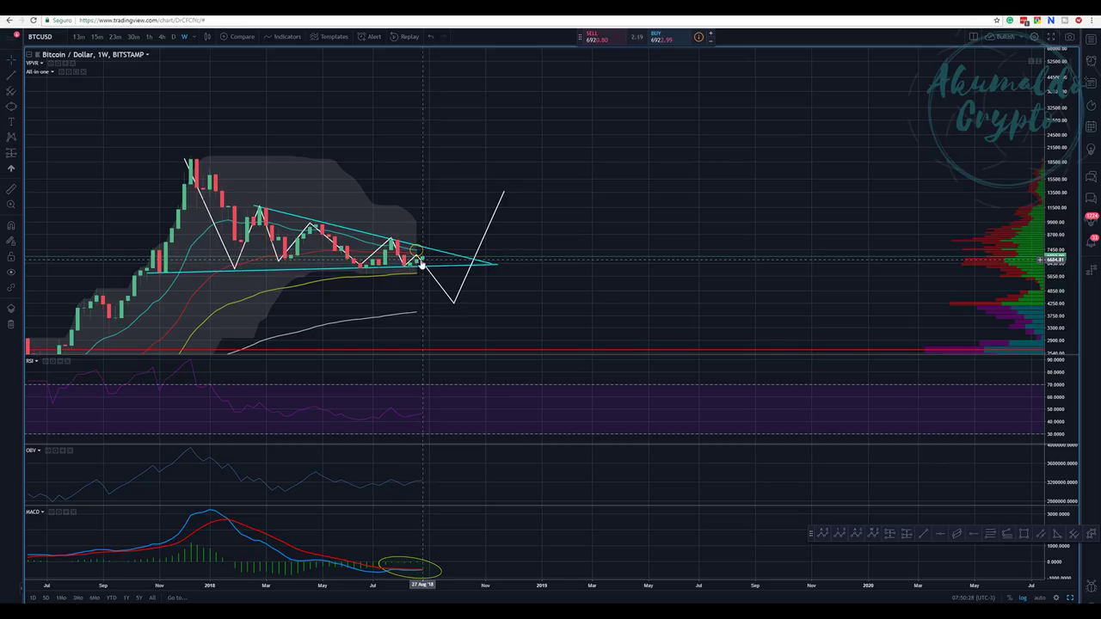
scroll(467, 229, "right", 3)
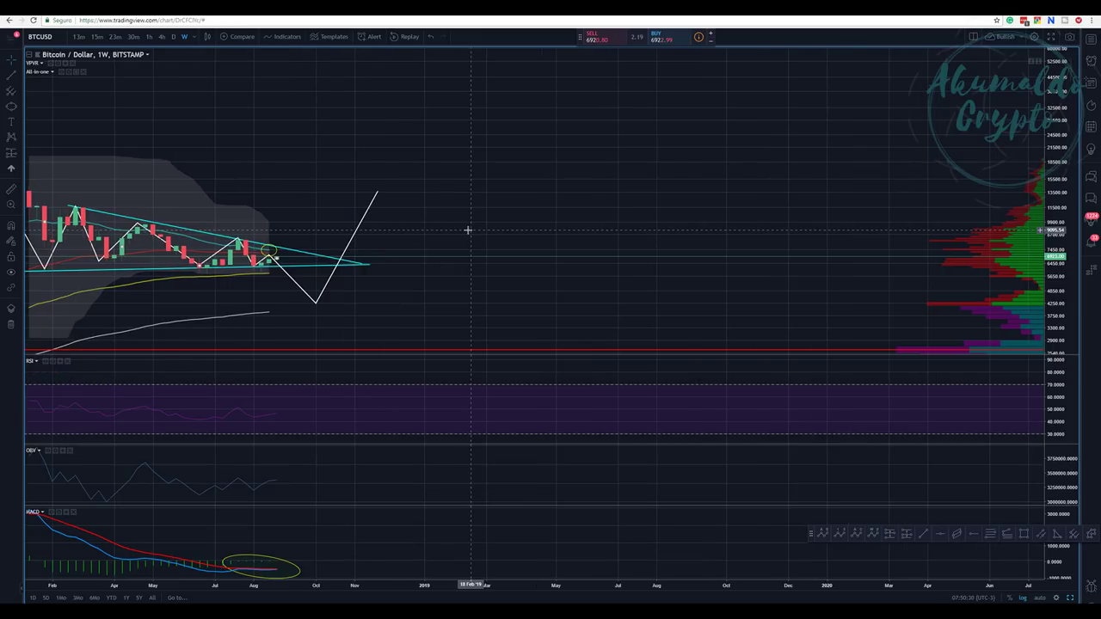
scroll(422, 219, "left", 2)
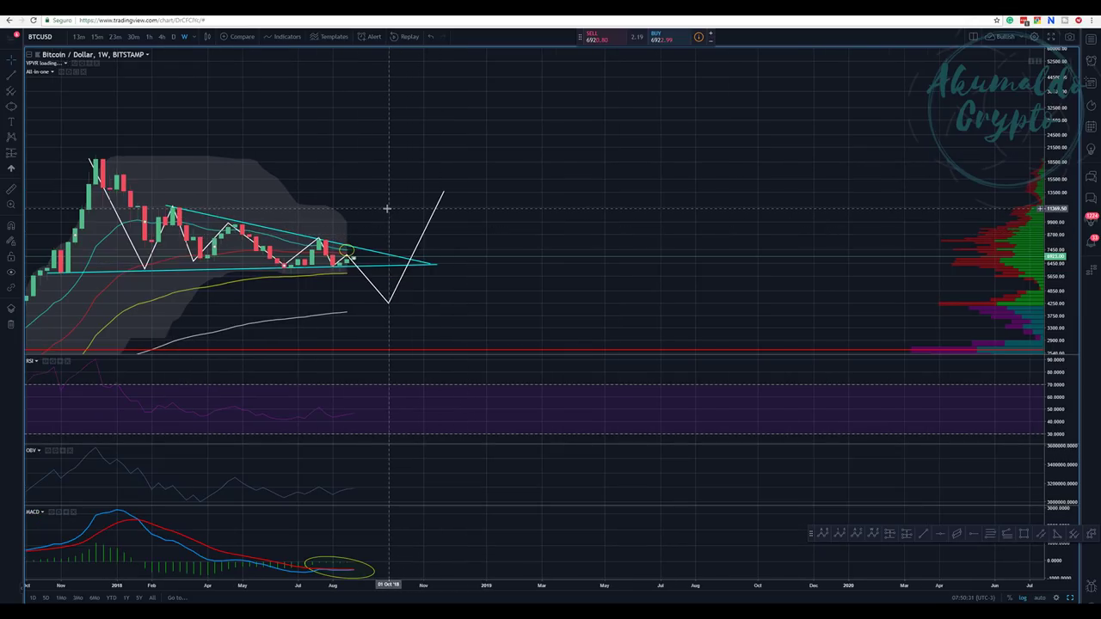
left_click(352, 250)
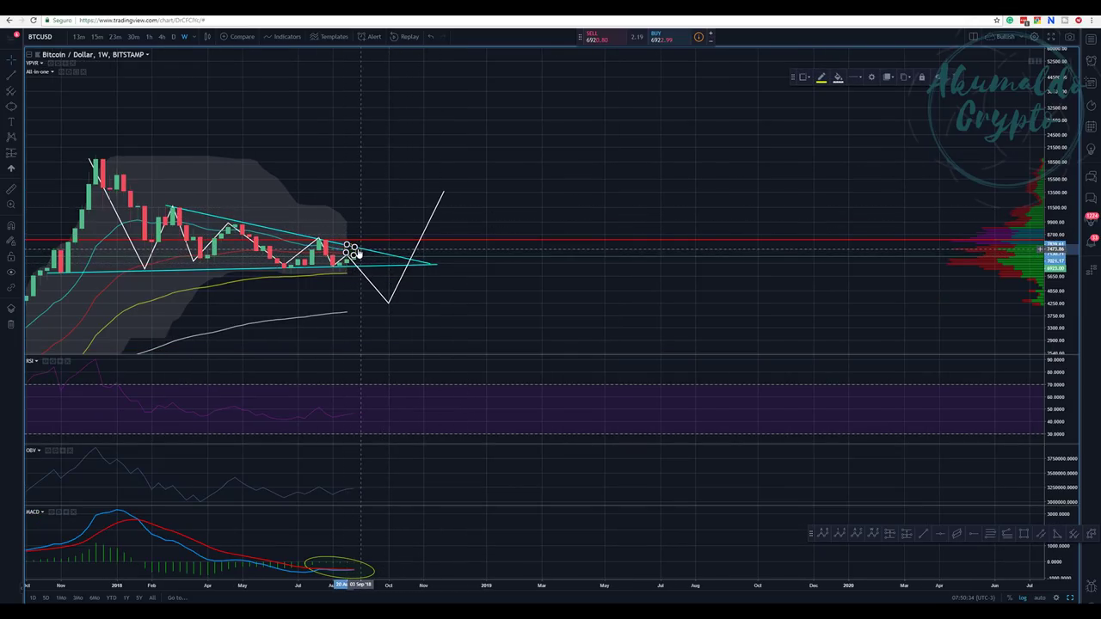
right_click(351, 251)
left_click(378, 372)
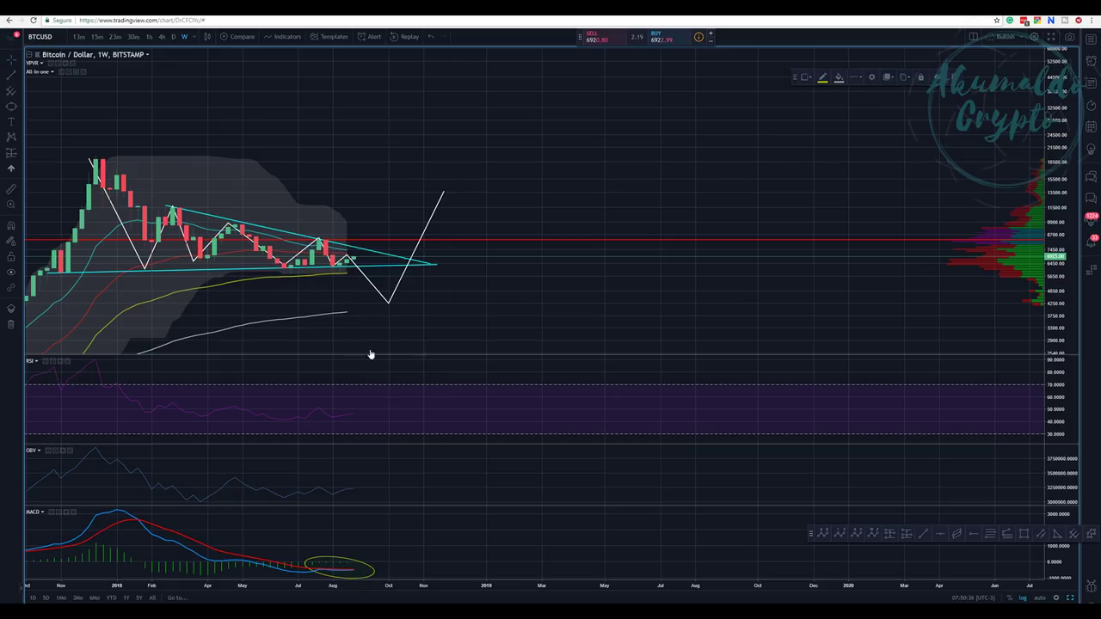
Move the white projection path's latest peak to the 27 Aug '18 candle on the weekly chart
left_click(353, 255)
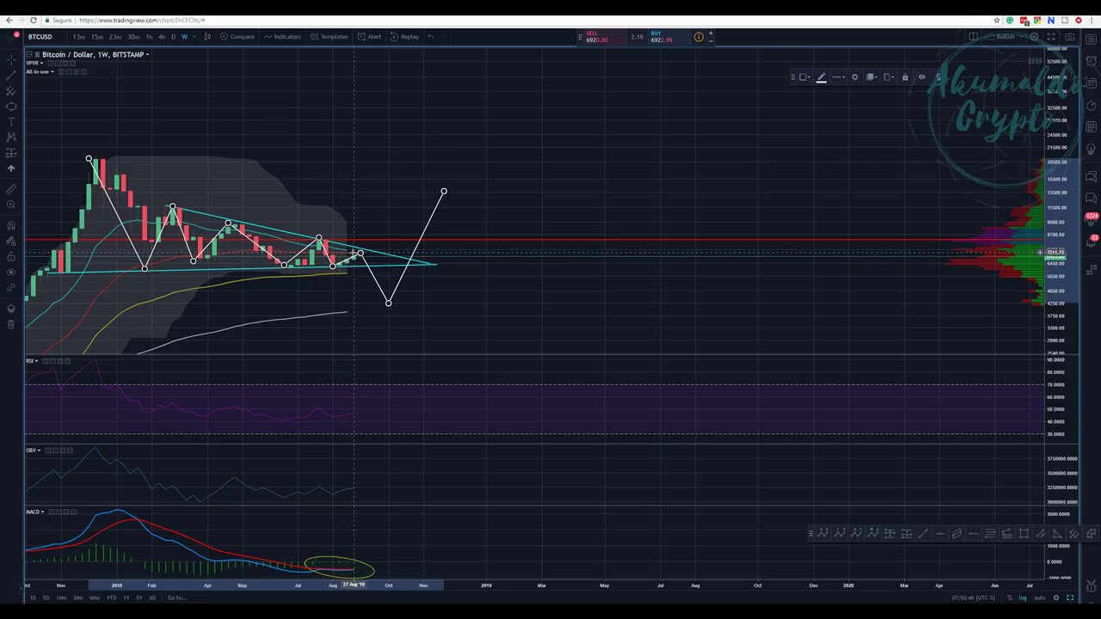
left_click_drag(362, 258, 354, 255)
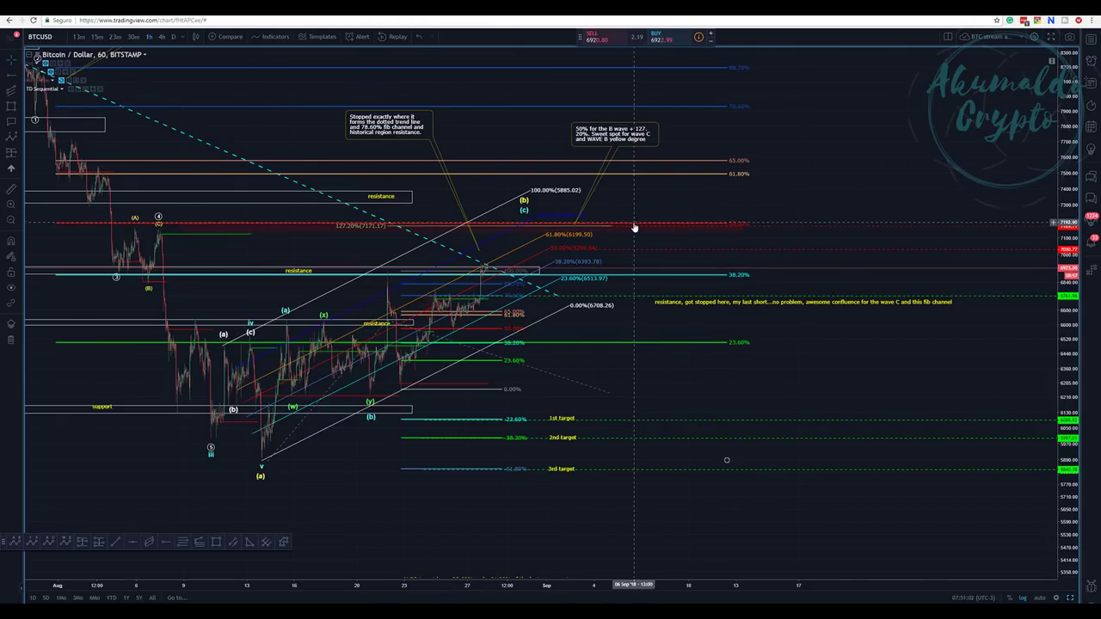
Check the red target zone on the hourly chart, place a weekly horizontal line at 7115.81 and raise the path's latest peak slightly above it
left_click(627, 228)
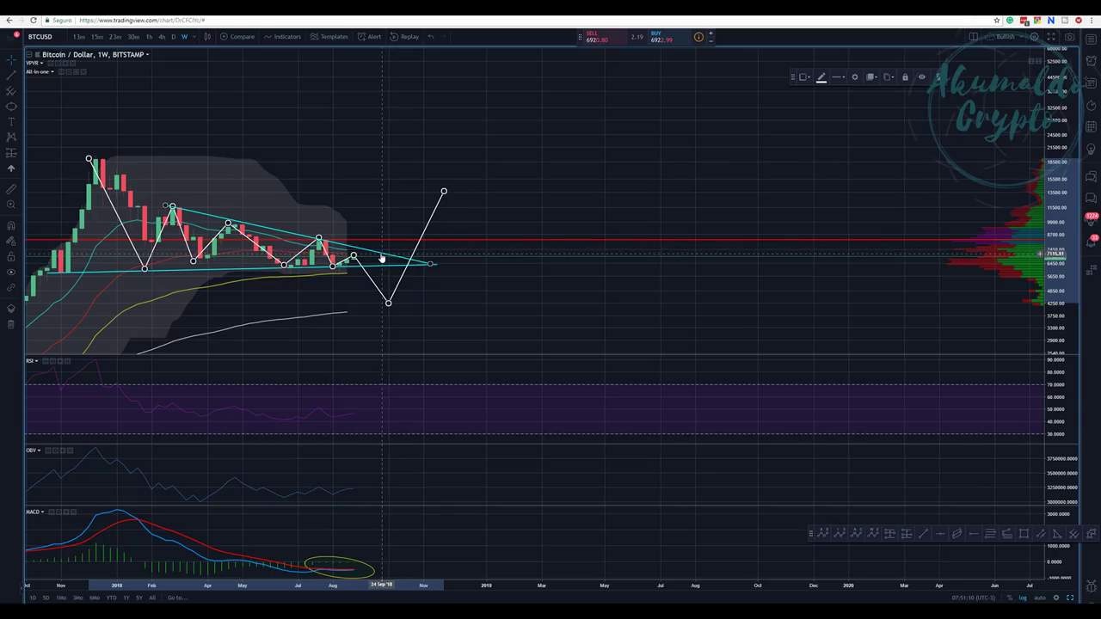
left_click(938, 534)
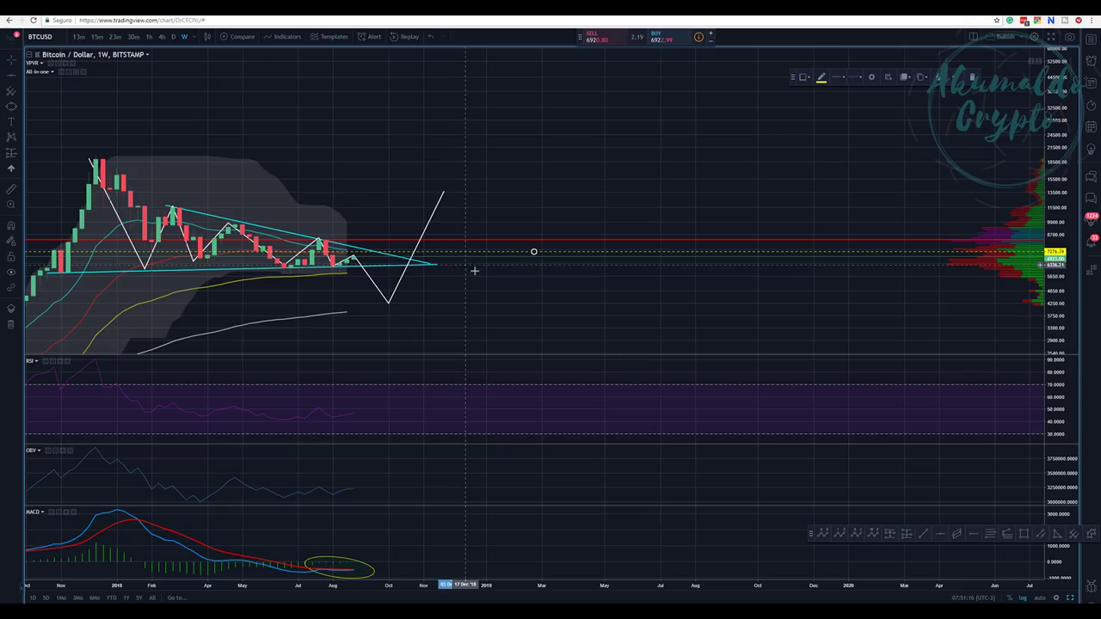
left_click(534, 253)
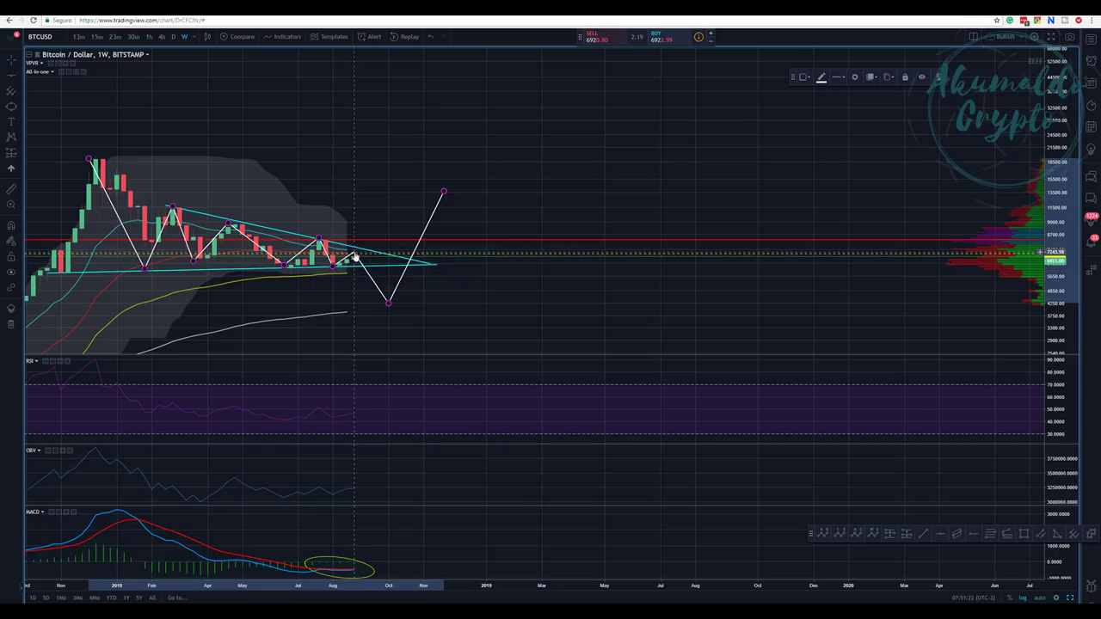
left_click(492, 284)
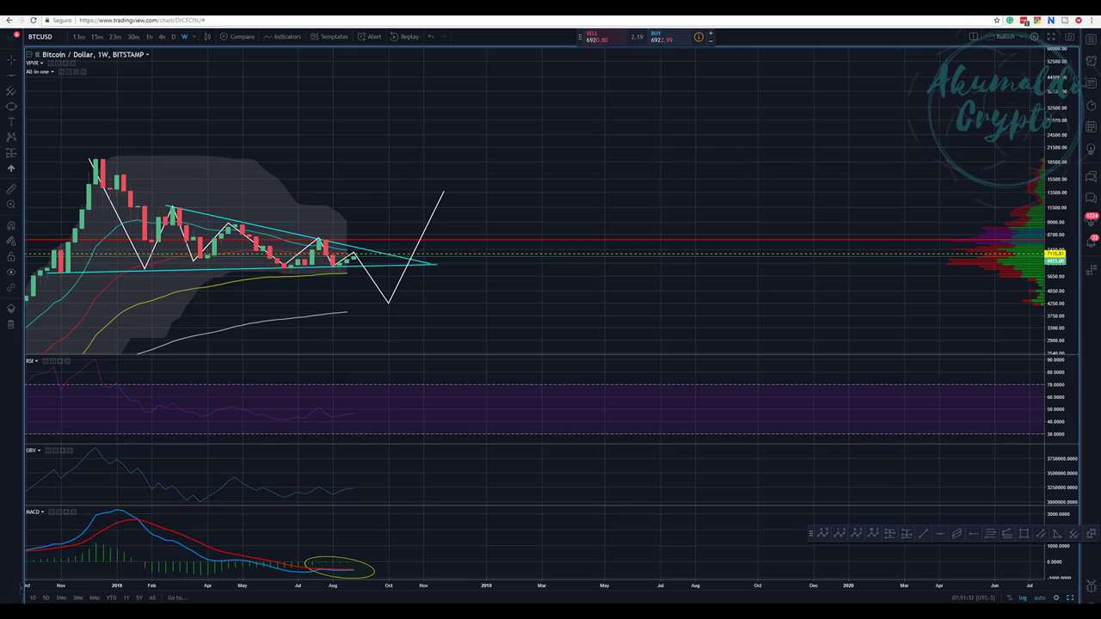
Switch to the hourly BTCUSD chart and examine the wave count, the ascending Fib Channel and the red target zone of the correction
key("ctrl+Tab")
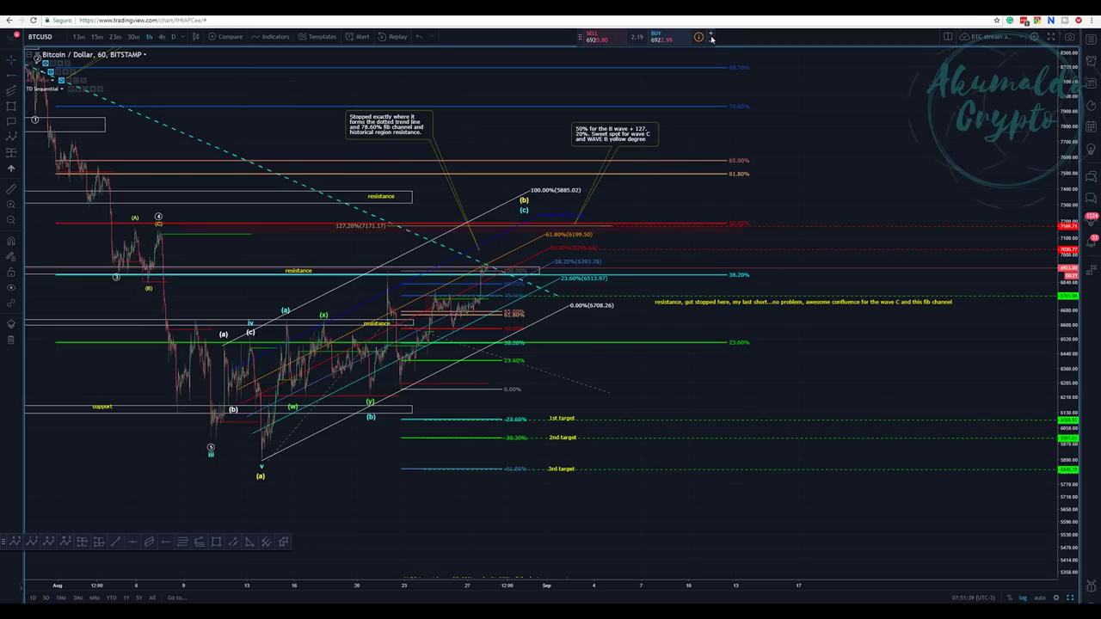
scroll(847, 153, "down", 2)
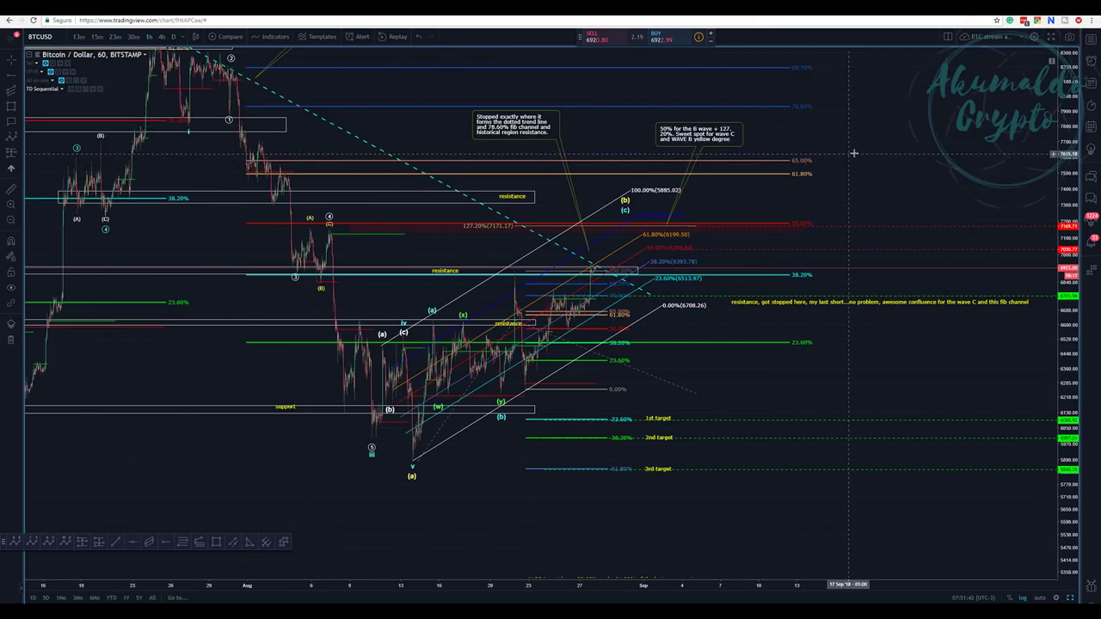
left_click_drag(1065, 83, 837, 121)
scroll(836, 120, "up", 1)
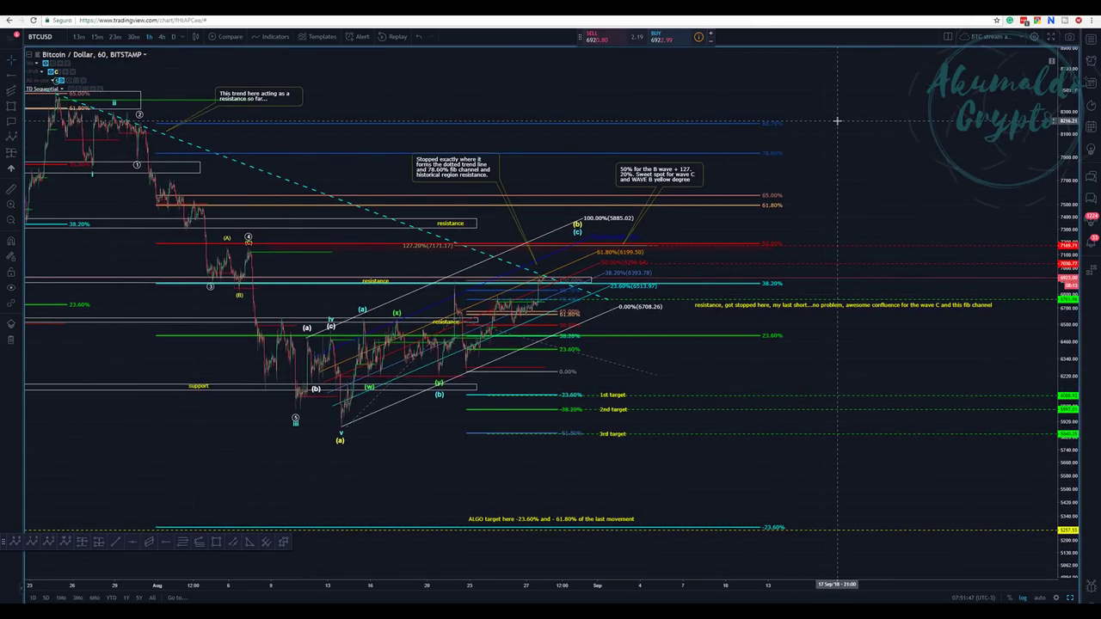
scroll(837, 121, "down", 2)
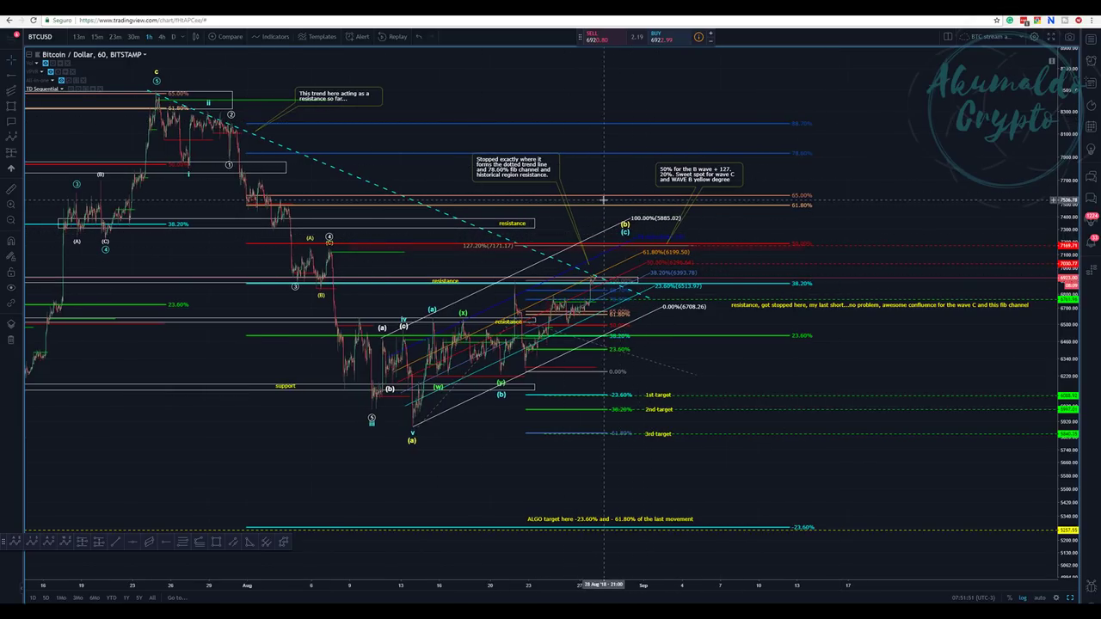
scroll(826, 442, "up", 1)
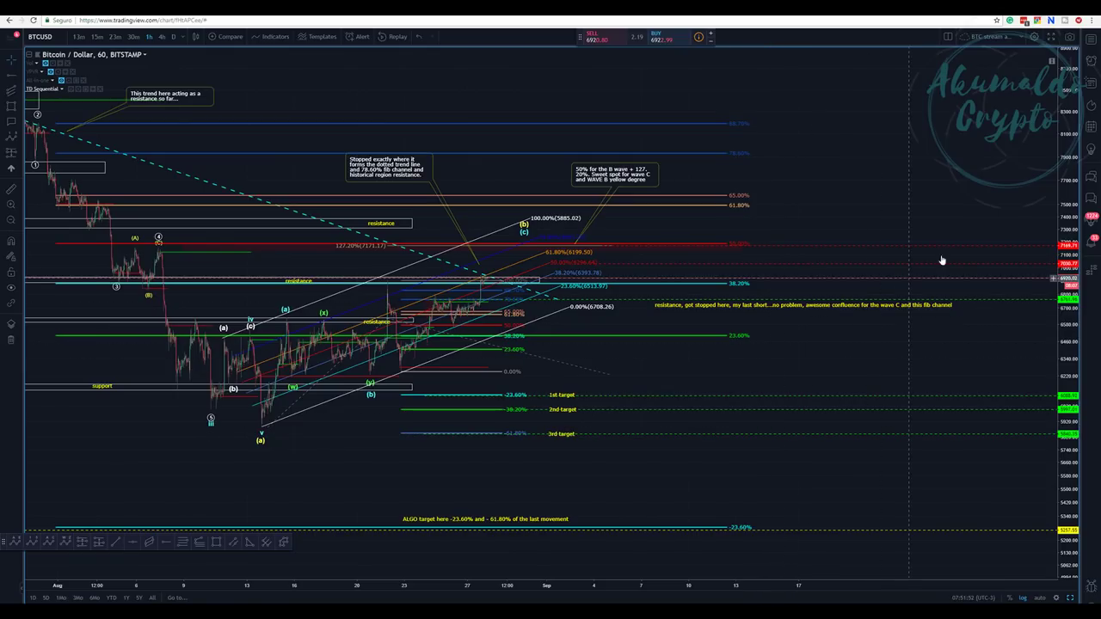
scroll(1032, 200, "left", 3)
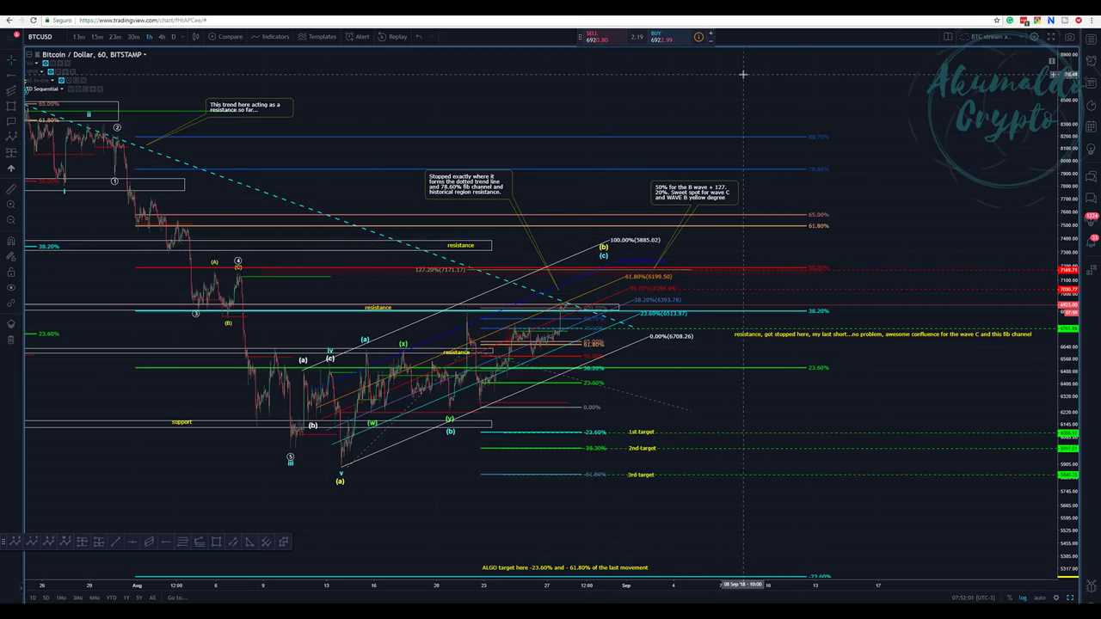
scroll(813, 459, "left", 3)
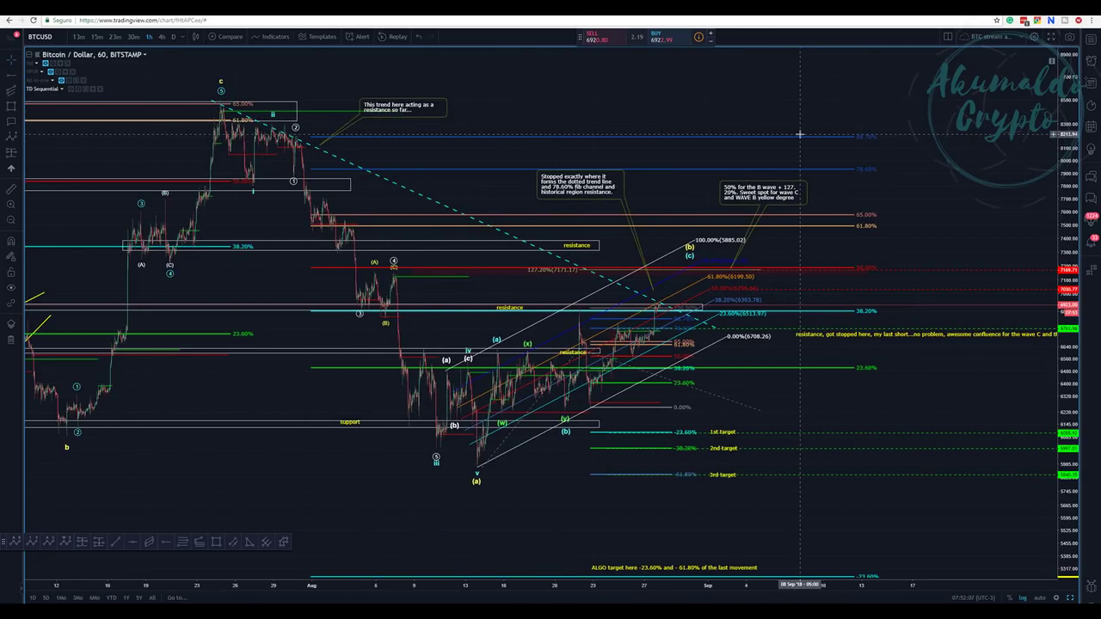
scroll(802, 146, "up", 3)
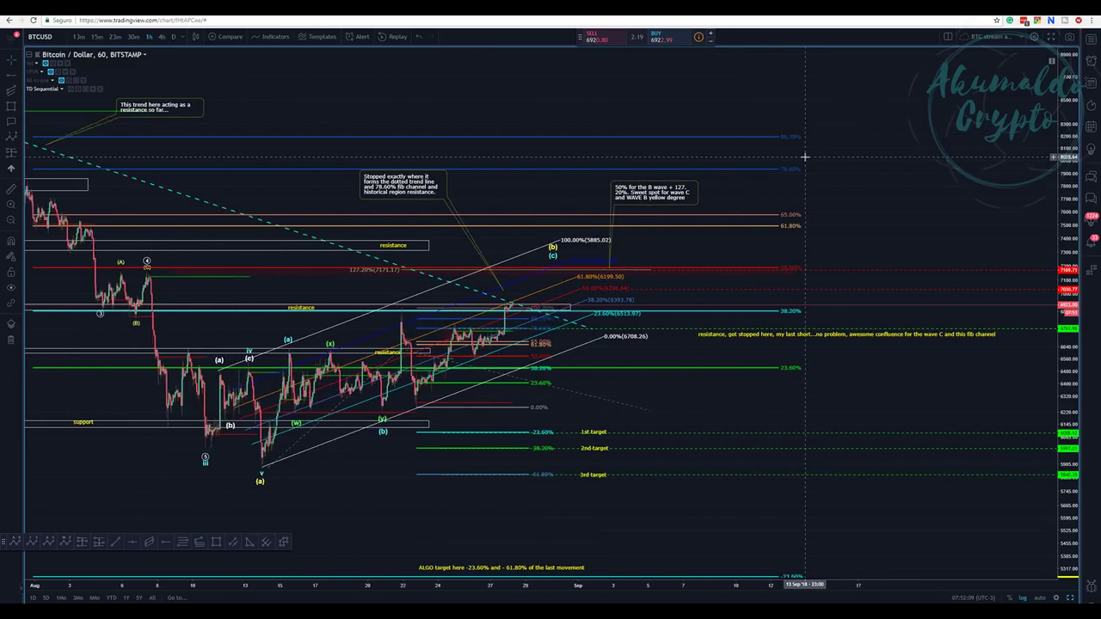
scroll(805, 155, "up", 2)
scroll(860, 172, "up", 2)
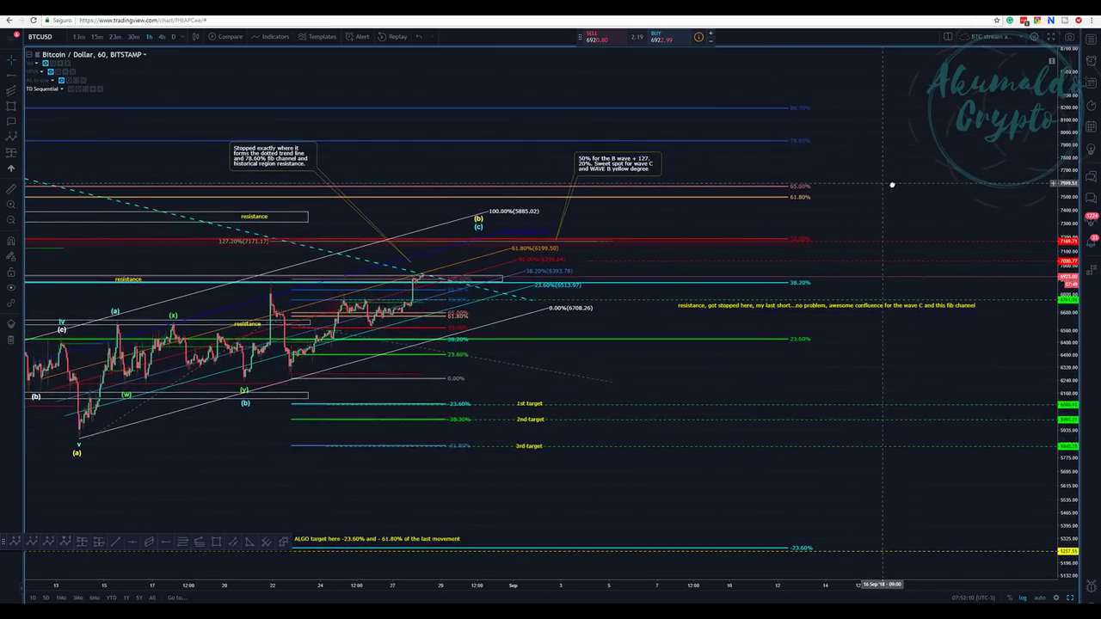
left_click_drag(892, 184, 996, 203)
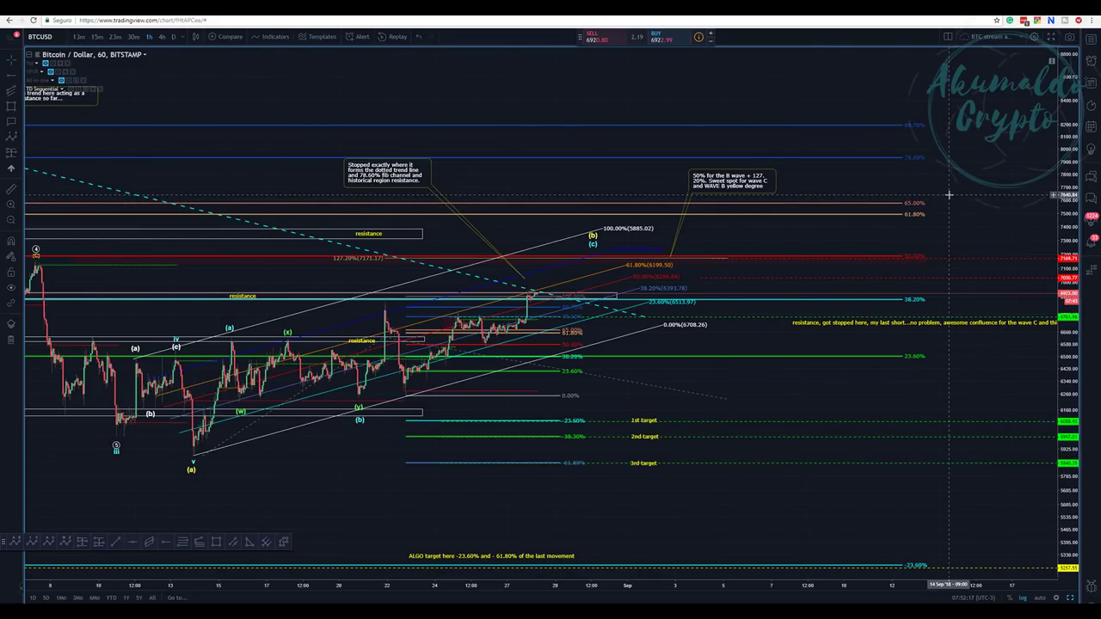
scroll(948, 194, "down", 1)
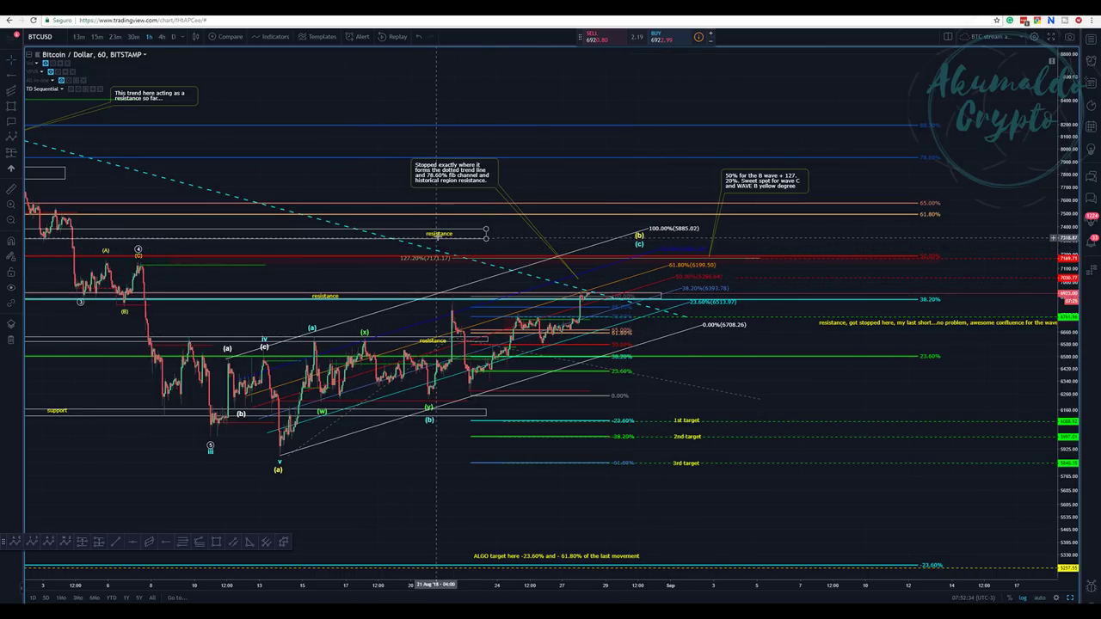
Move the resistance label of the box just below 7400 to 15 Aug '18 and the one near 6640 to 11 Aug '18
mouse_move(438, 233)
left_mouse_down()
mouse_move(303, 229)
mouse_move(321, 238)
left_mouse_up()
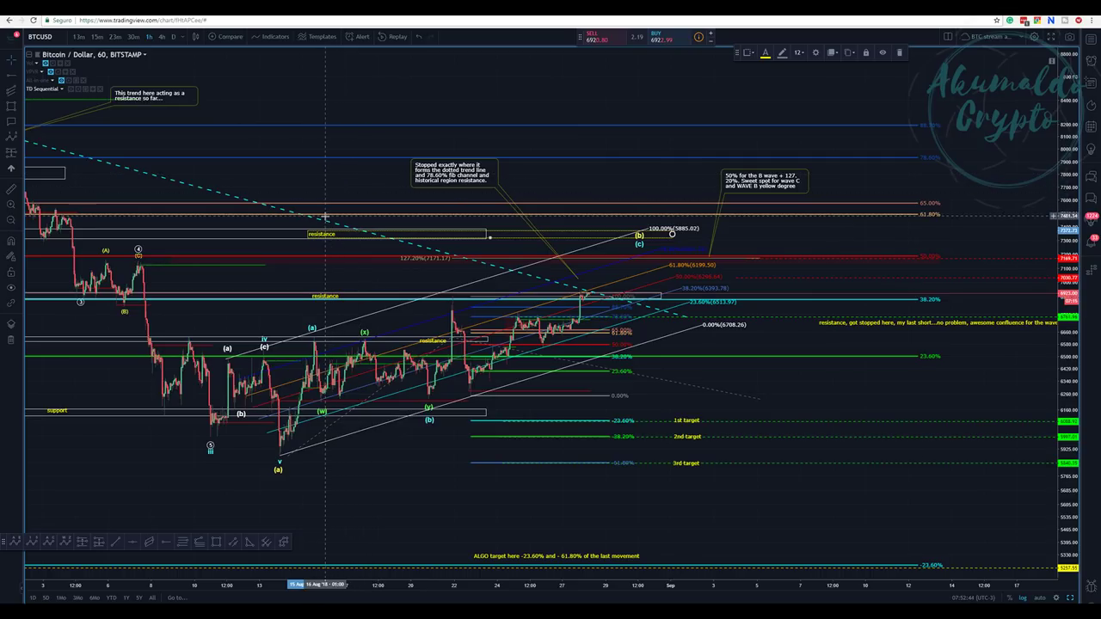
mouse_move(423, 345)
left_mouse_down()
mouse_move(123, 339)
mouse_move(233, 339)
left_mouse_up()
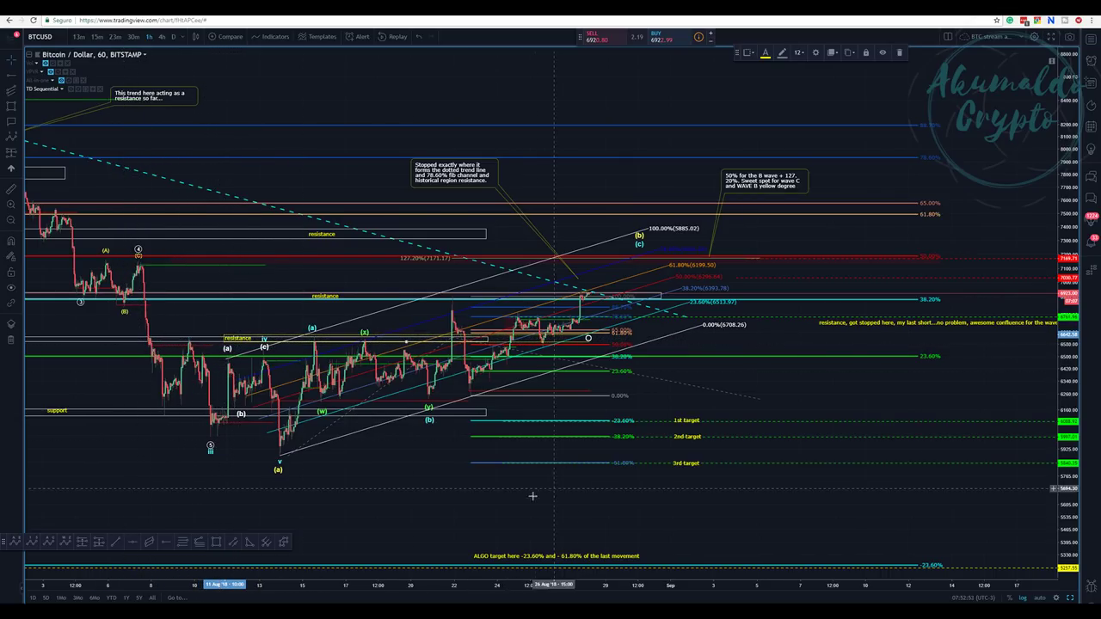
left_click(432, 470)
Review the hourly wave structure since early August together with the three downside targets and the ALGO target
scroll(438, 470, "up", 2)
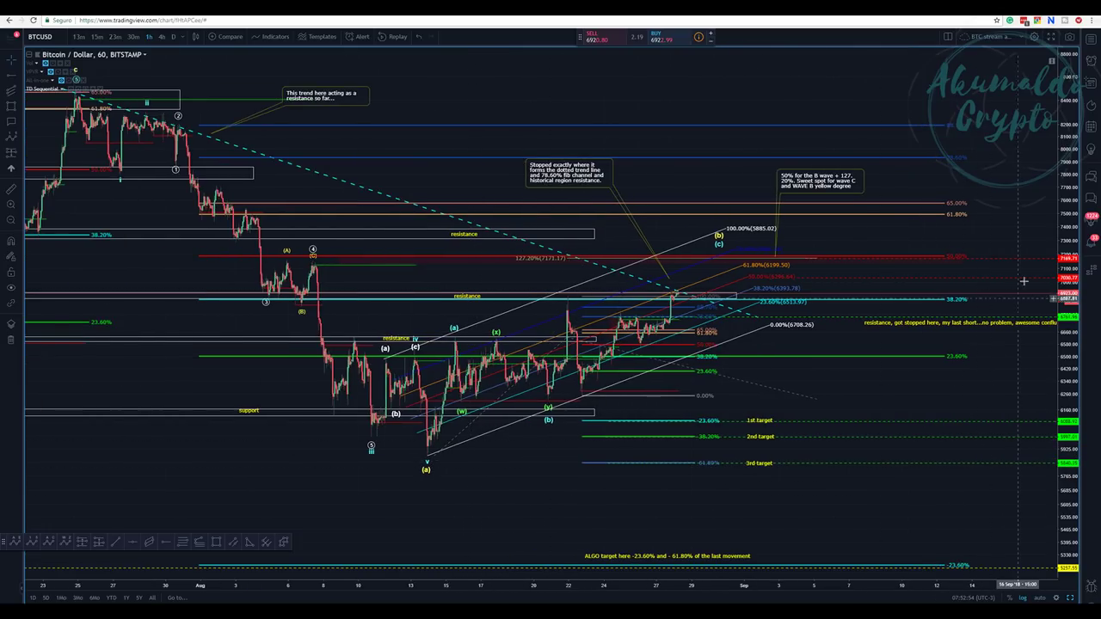
scroll(1077, 344, "up", 2)
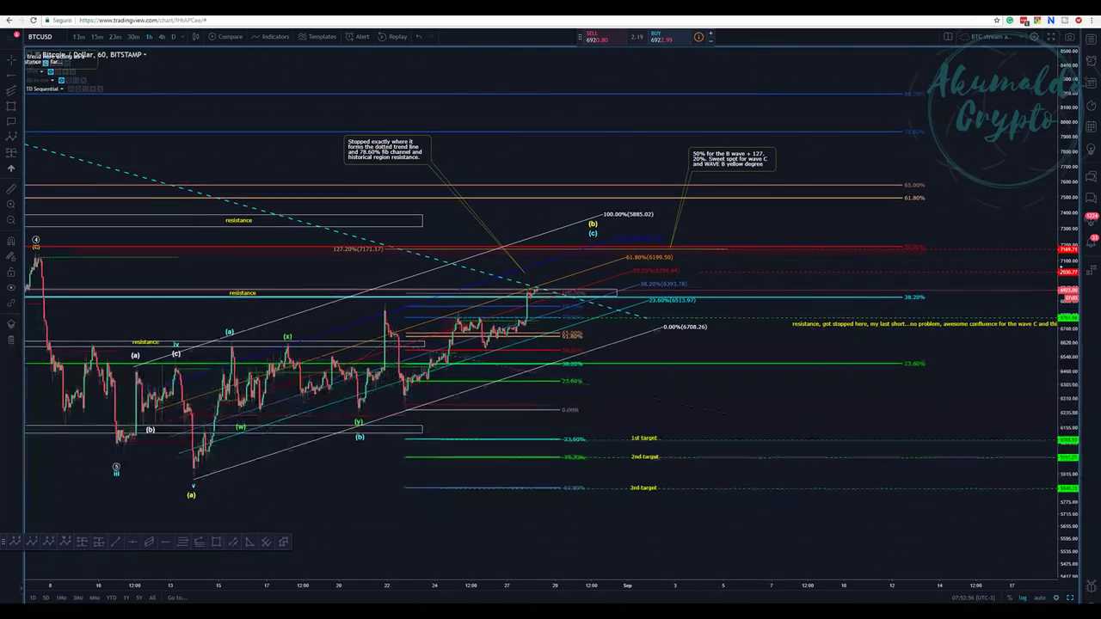
left_click_drag(874, 380, 918, 294)
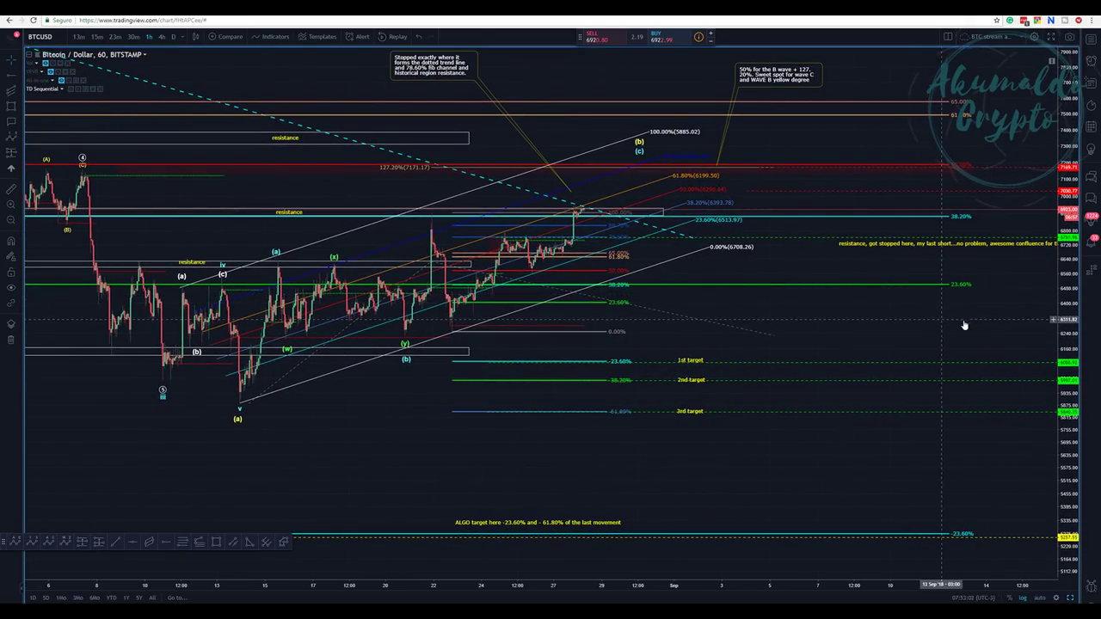
left_click_drag(1070, 297, 1071, 284)
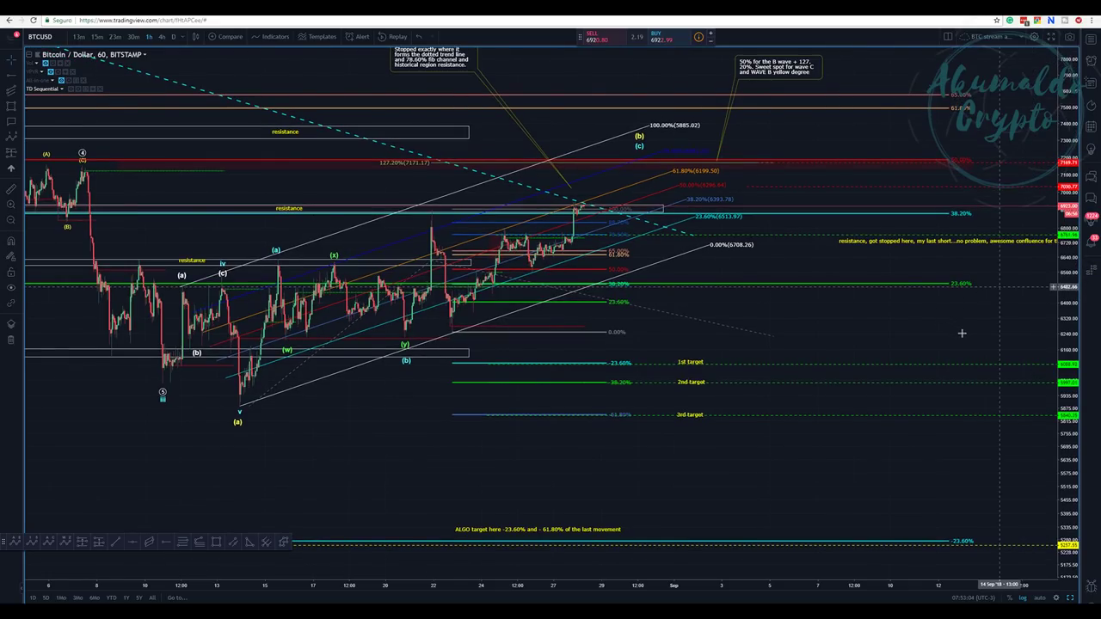
left_click_drag(957, 325, 879, 417)
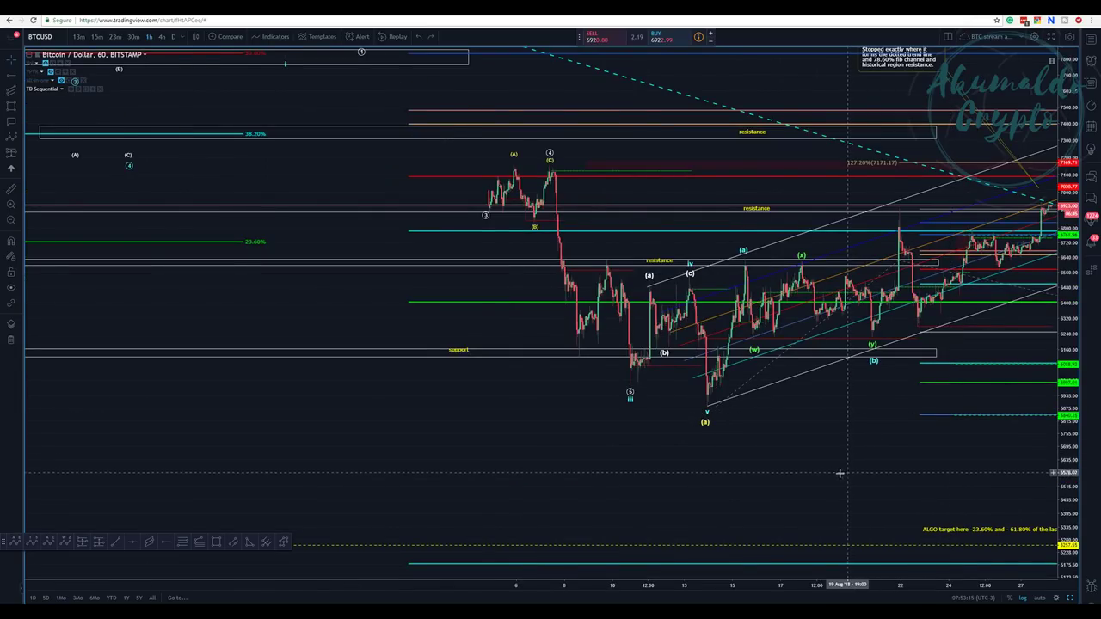
left_click_drag(839, 472, 450, 472)
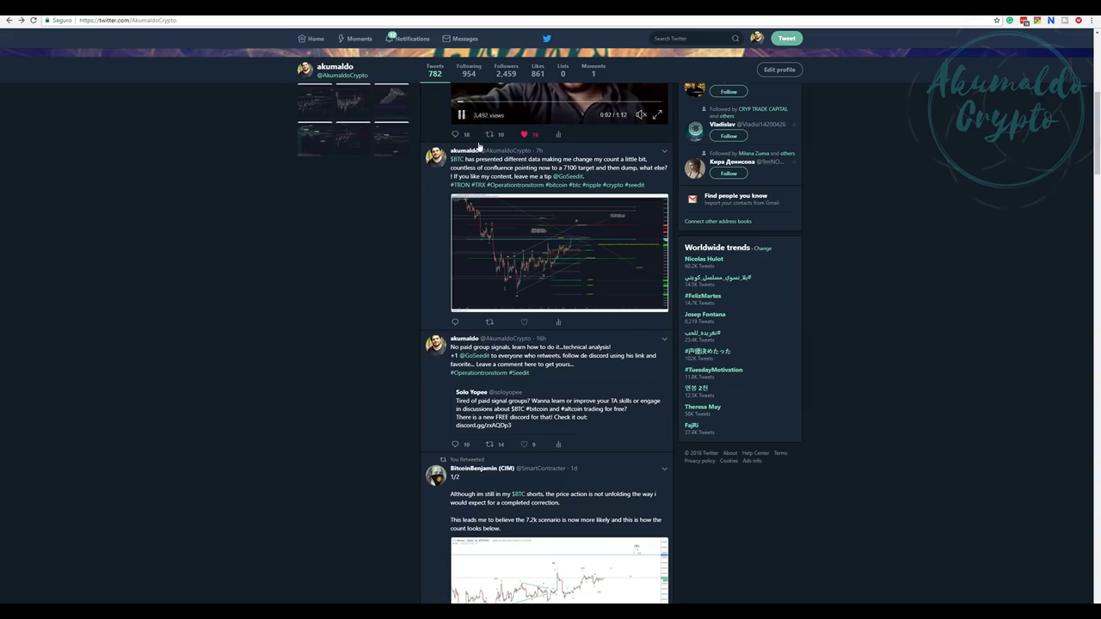
Switch to the Twitter profile, view its header and pinned tweet, and bring up the recent searches briefly
scroll(645, 52, "up", 5)
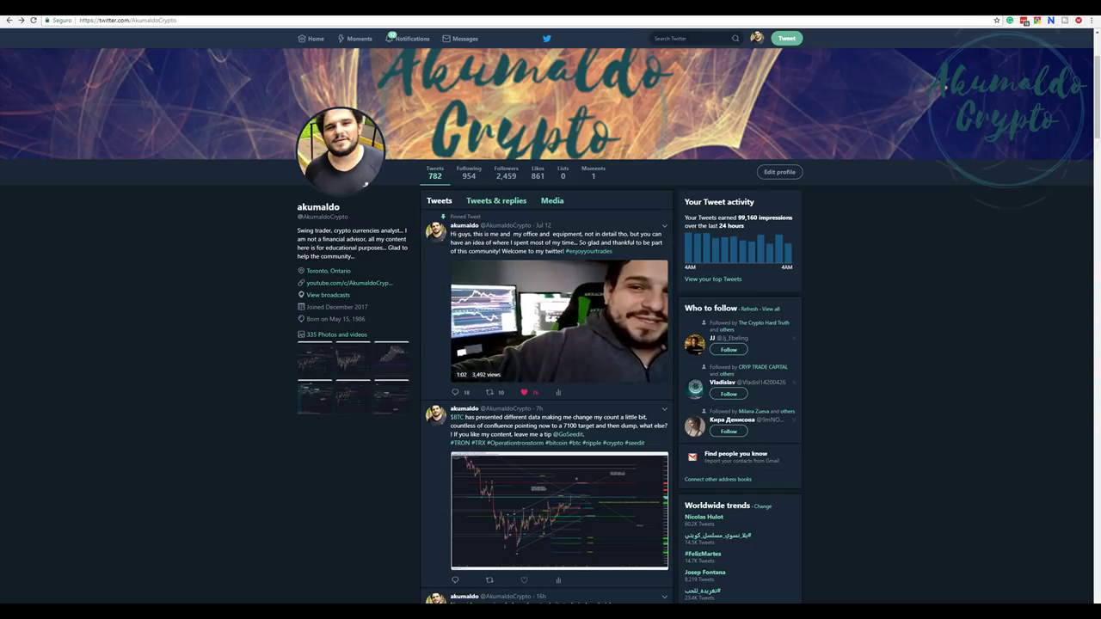
left_click(688, 38)
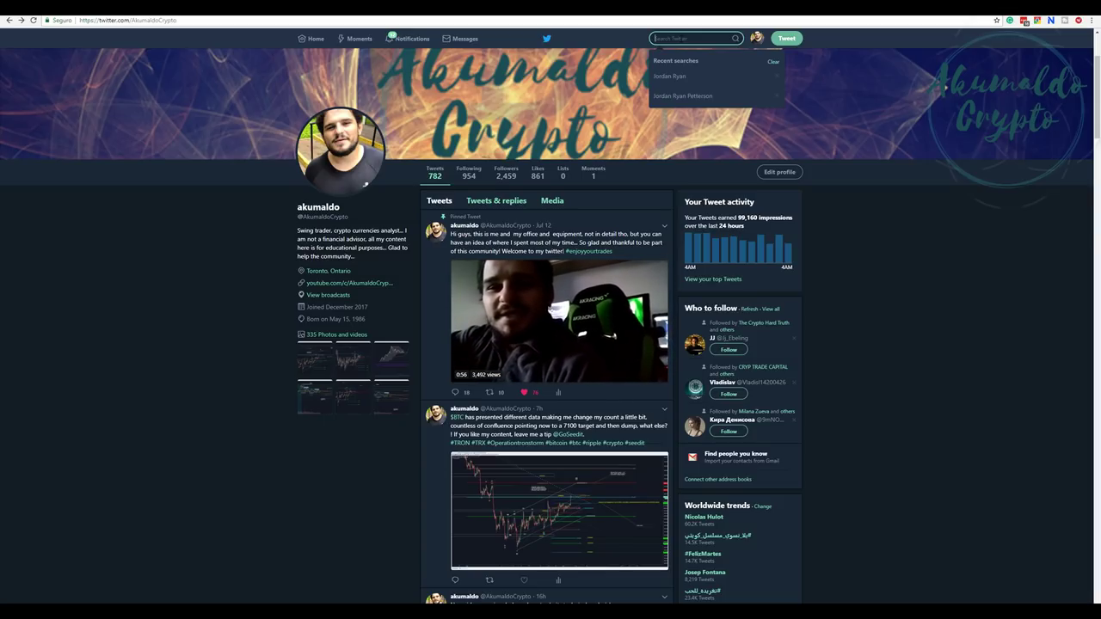
left_click(189, 252)
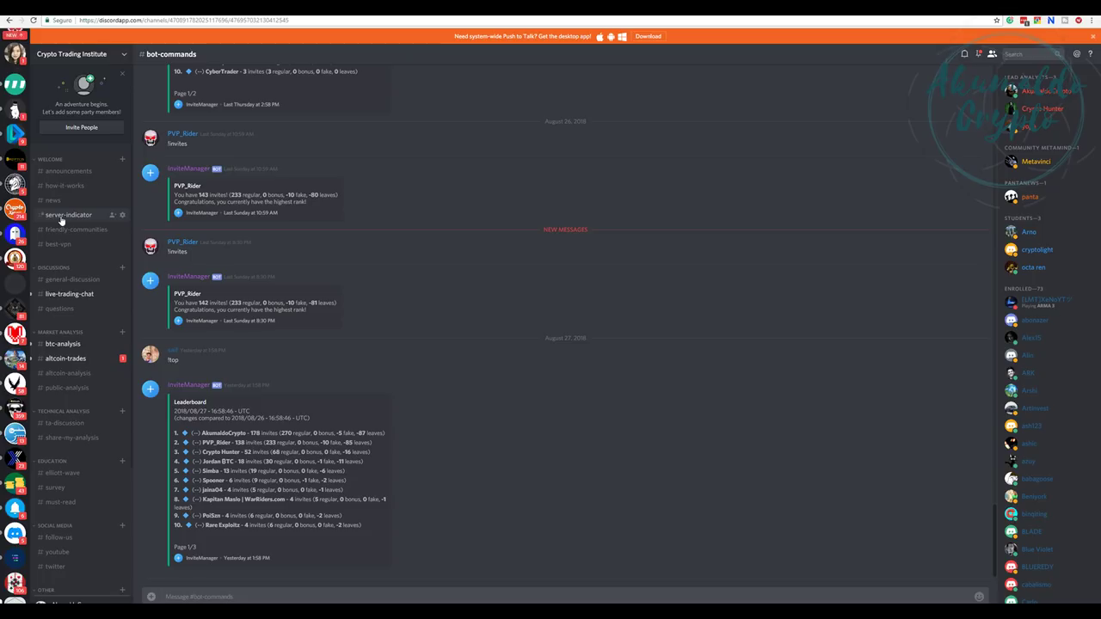
Switch to Discord and open the altcoin-trades channel of the Crypto Trading Institute server
scroll(72, 239, "down", 3)
scroll(76, 245, "up", 2)
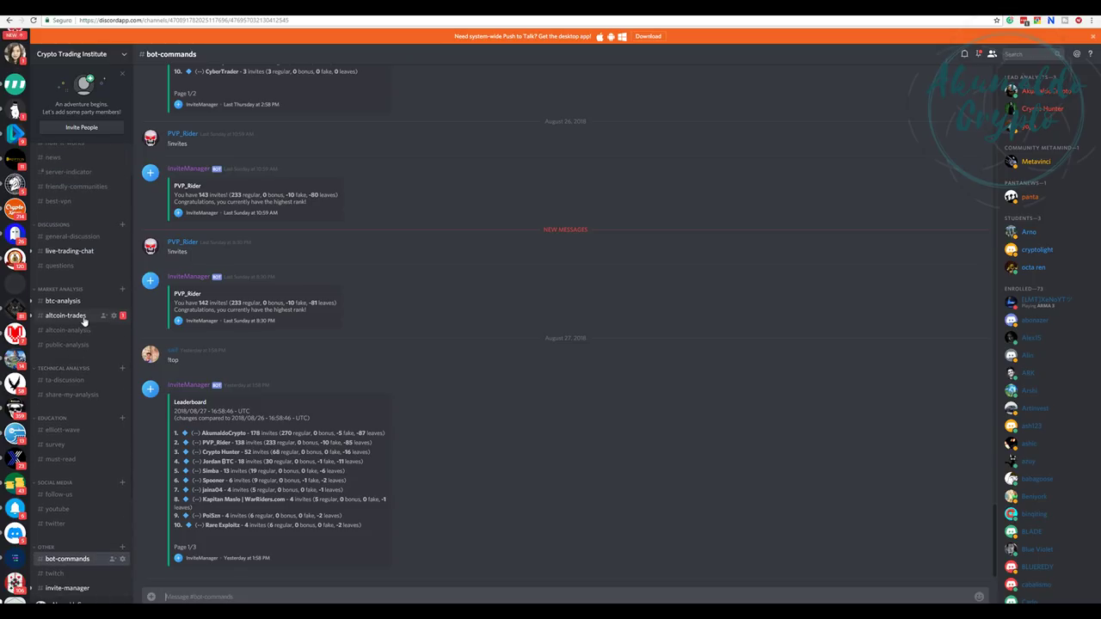
left_click(76, 314)
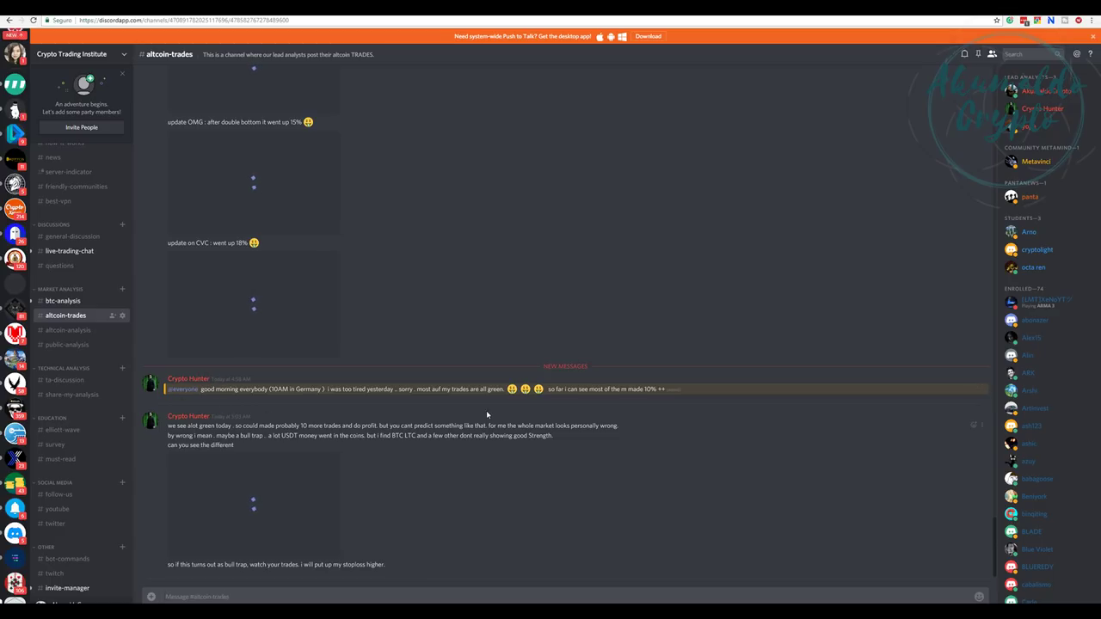
Review the altcoin trade updates, highlighting the CVC, OMG, BNB and NEO caption texts one after another
scroll(486, 404, "up", 5)
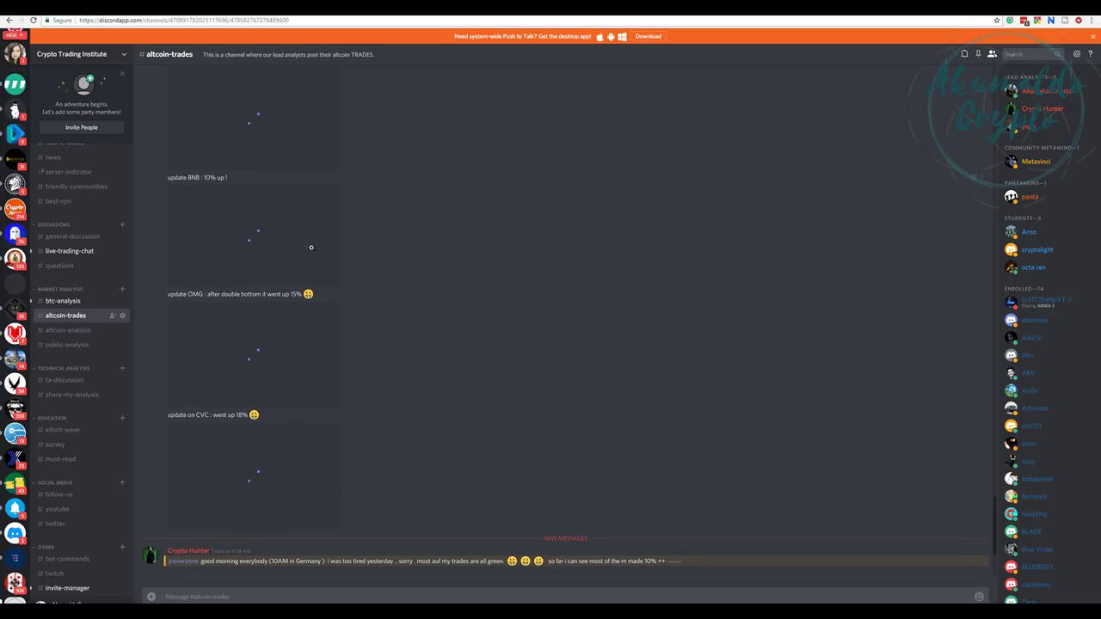
left_click_drag(199, 249, 261, 248)
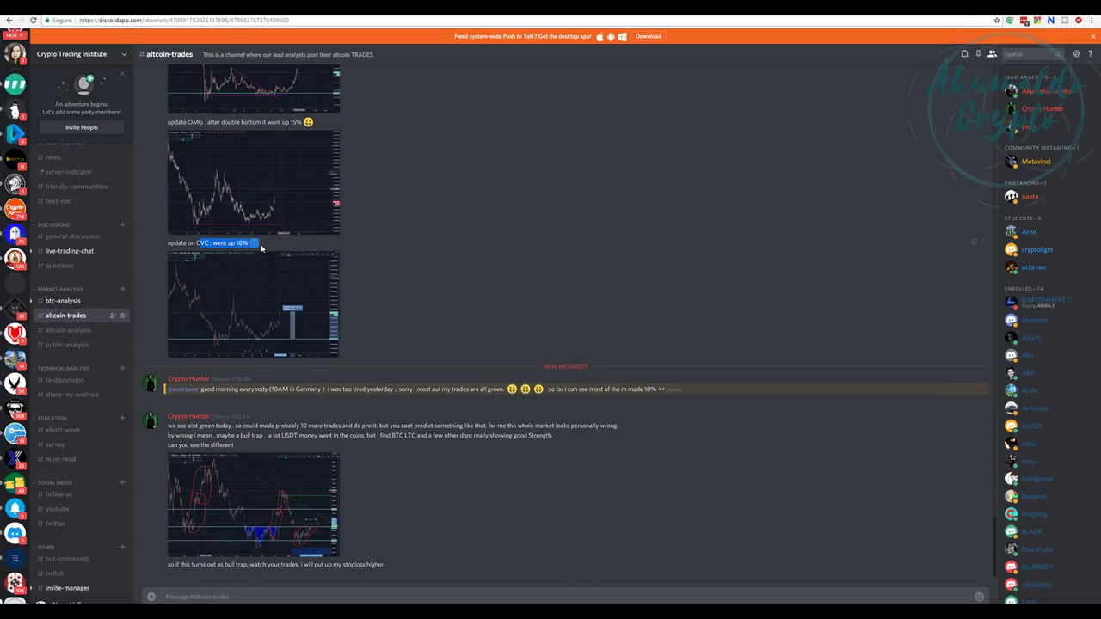
scroll(588, 275, "up", 3)
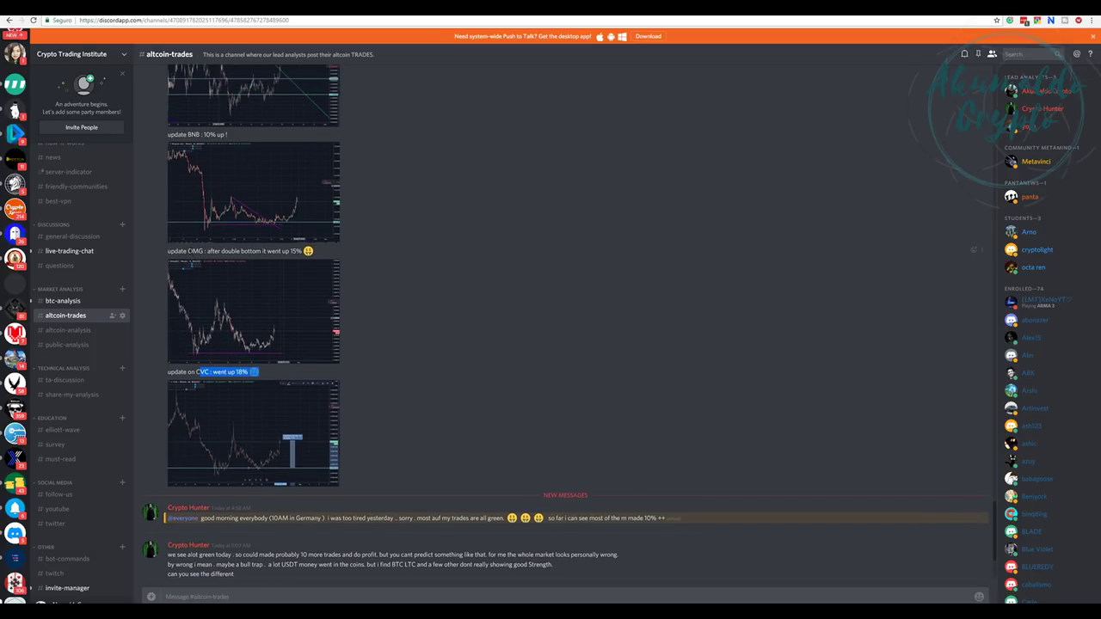
left_click_drag(187, 251, 240, 250)
scroll(307, 251, "up", 3)
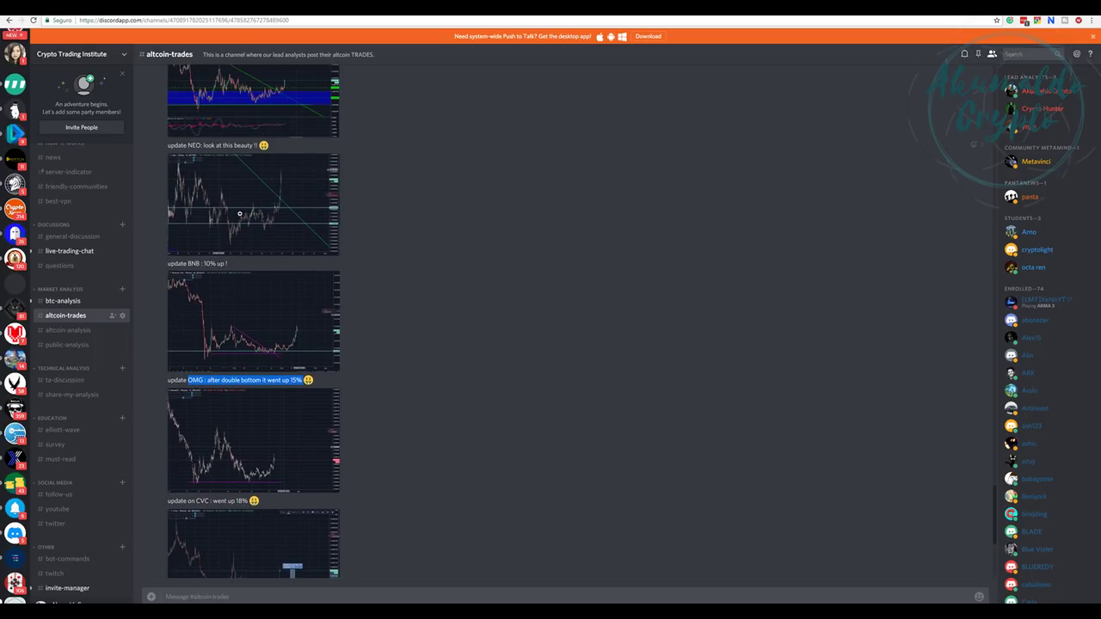
double_click(193, 263)
scroll(454, 289, "up", 3)
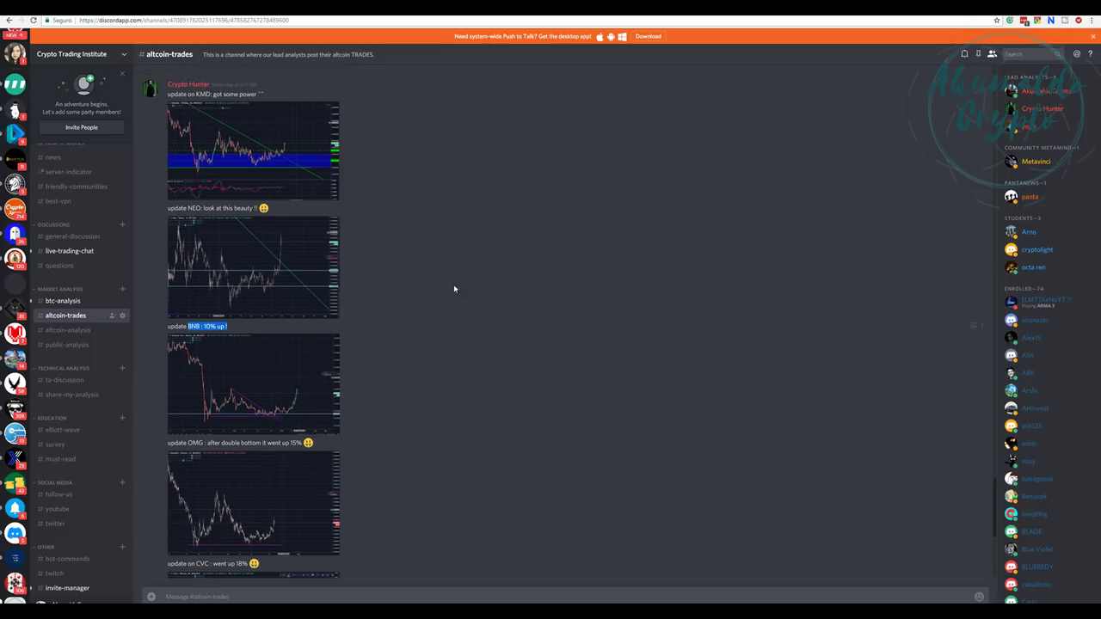
double_click(190, 274)
left_click_drag(191, 274, 267, 277)
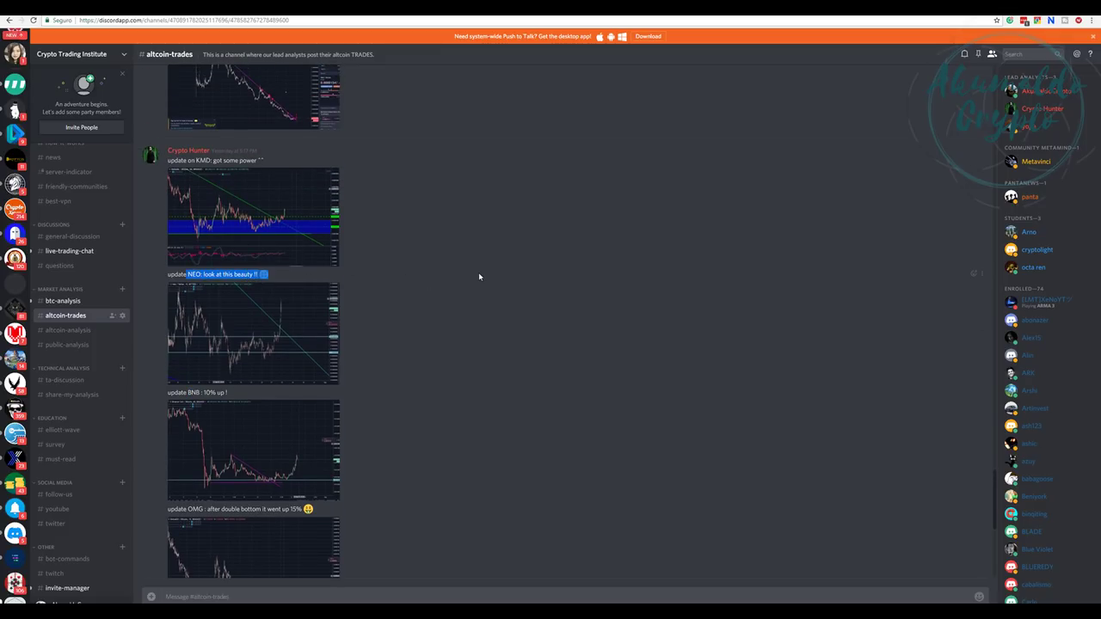
Look through the earlier altcoin-trades posts back to the 27 August BNB, STORM and DOCK updates
scroll(473, 272, "up", 5)
scroll(470, 272, "up", 7)
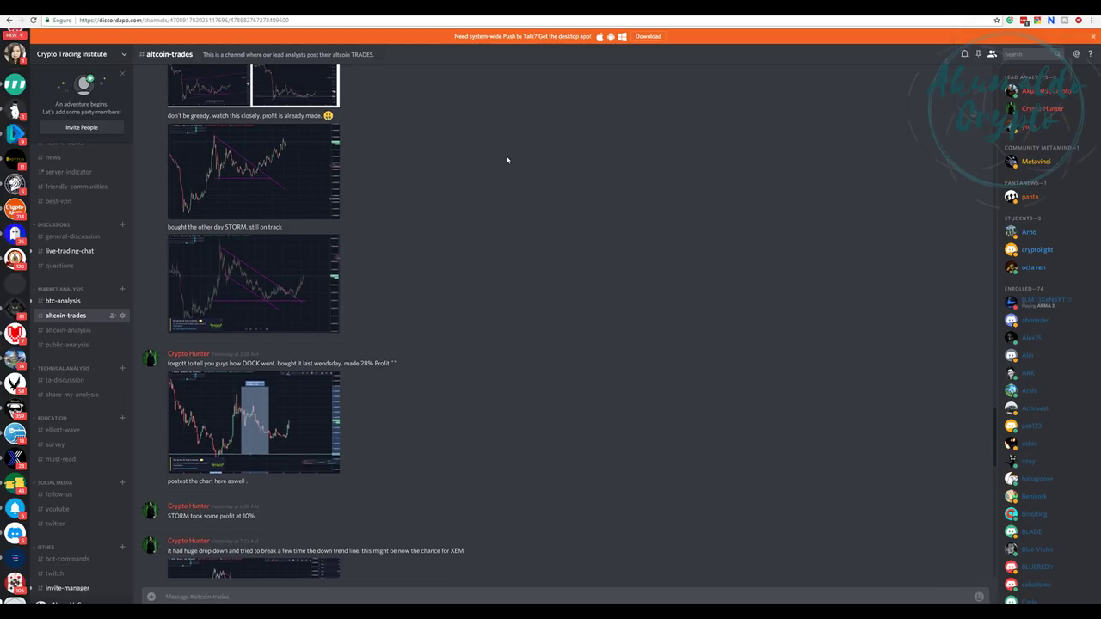
scroll(505, 159, "up", 4)
scroll(389, 163, "down", 1)
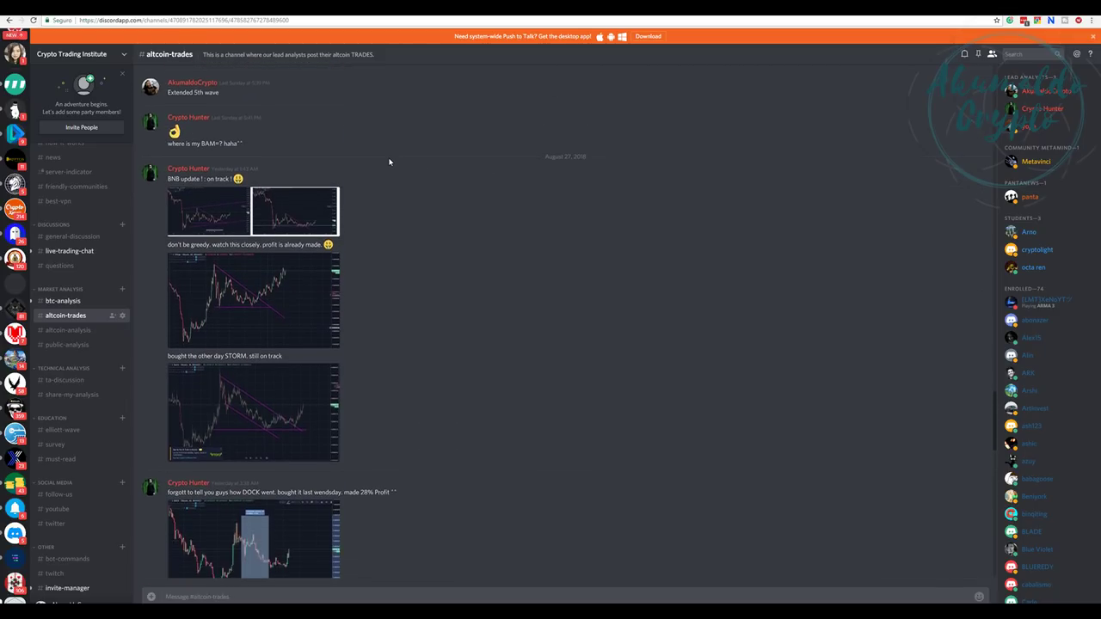
scroll(389, 161, "down", 15)
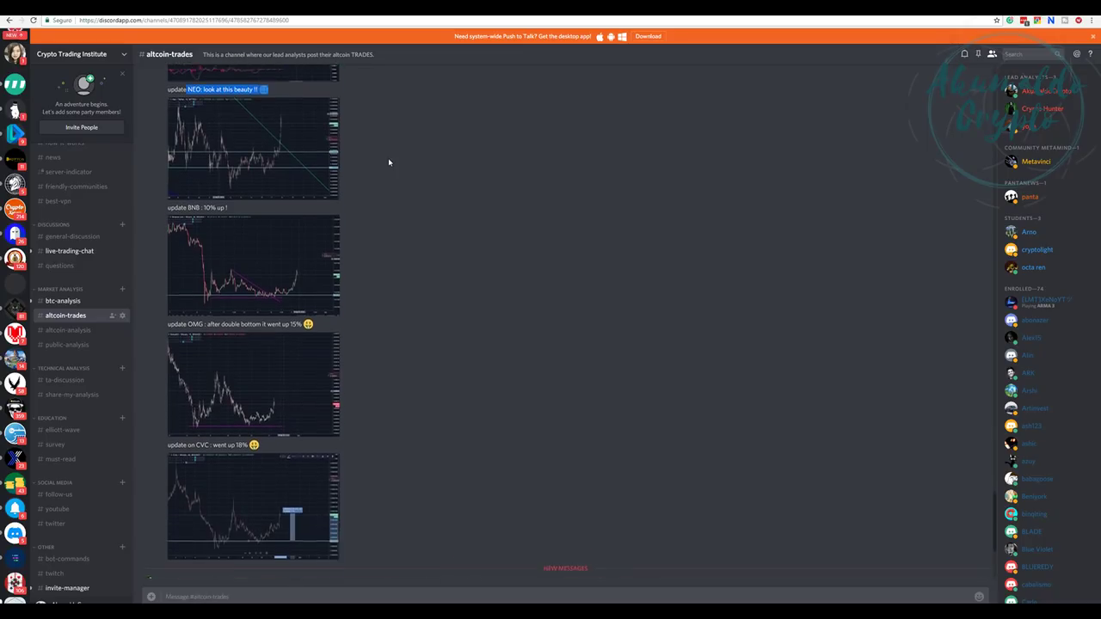
Return to the newest altcoin-trades message, view its attached chart image enlarged and close it
scroll(388, 159, "down", 5)
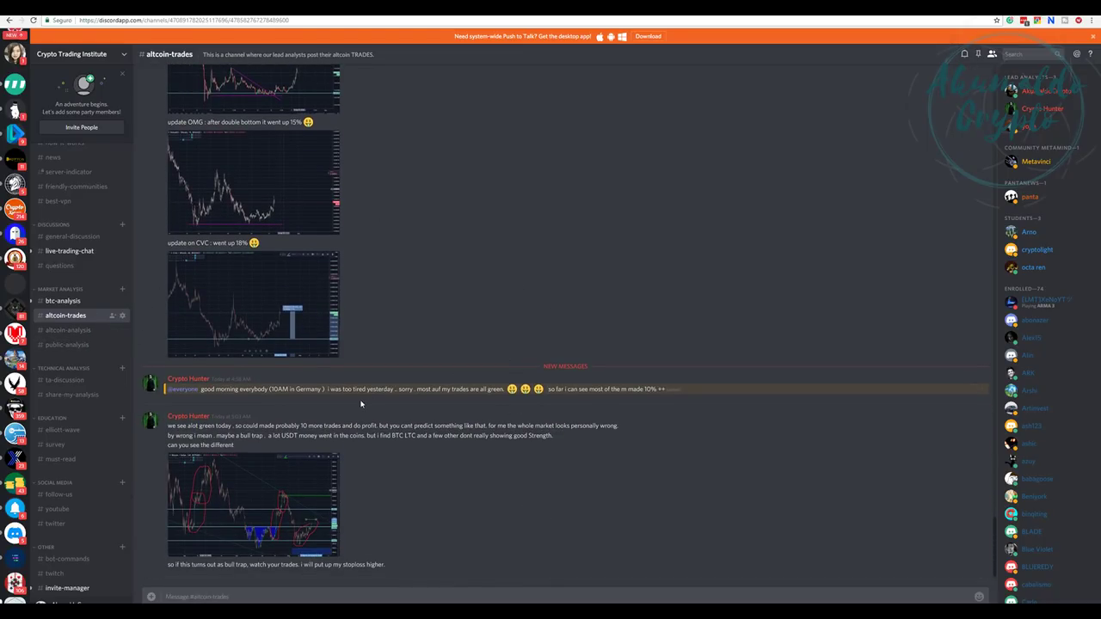
left_click(269, 517)
left_click(532, 109)
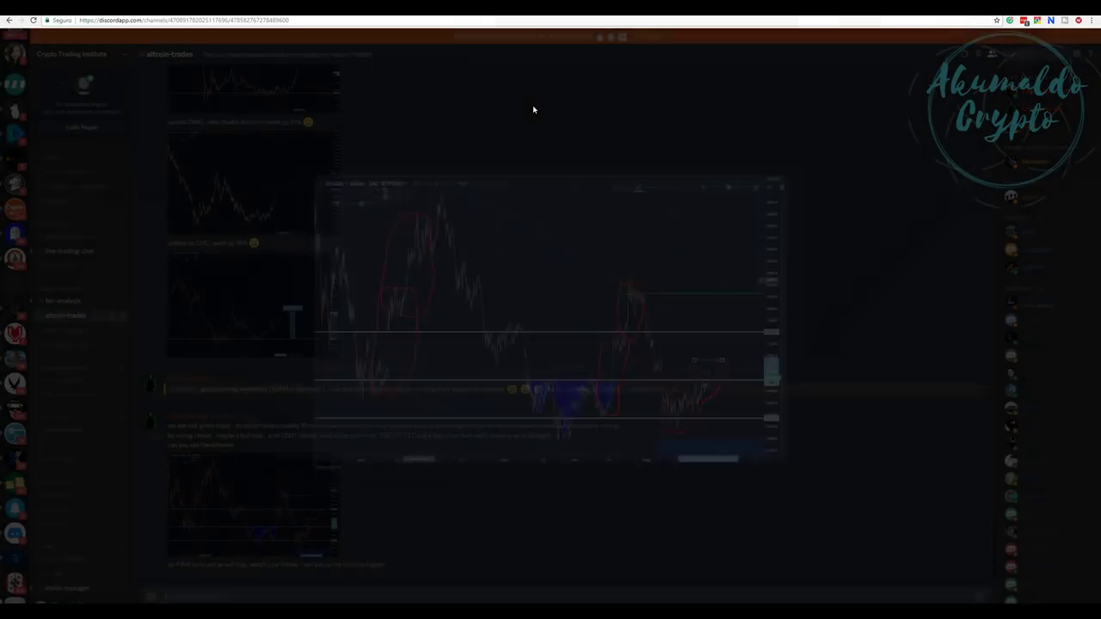